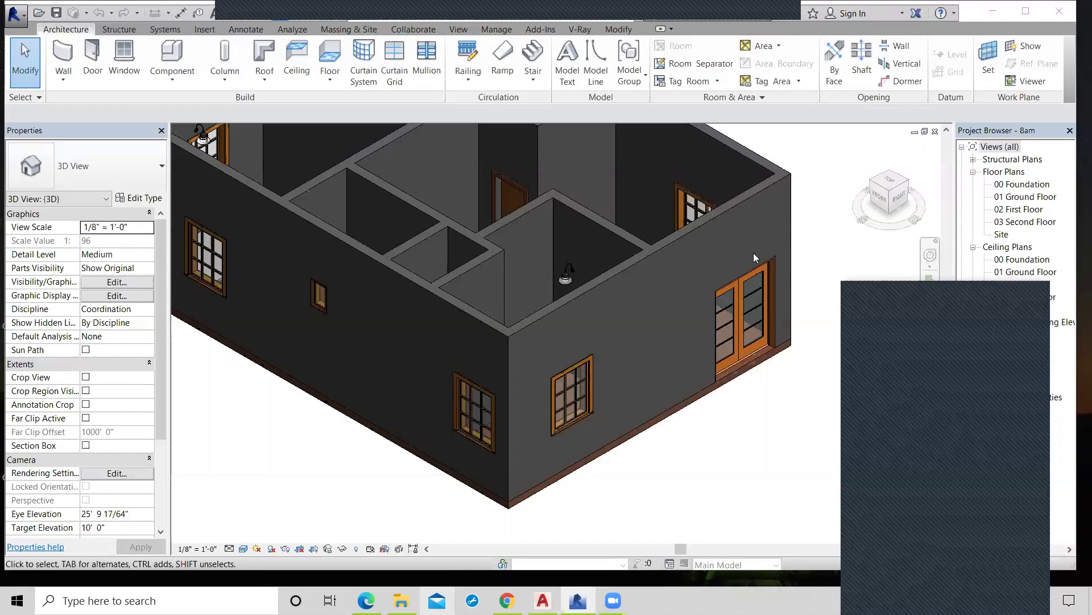
Step: Duplicate the type of the exterior wall with the double door under the name Generic - 8" 2
click(591, 291)
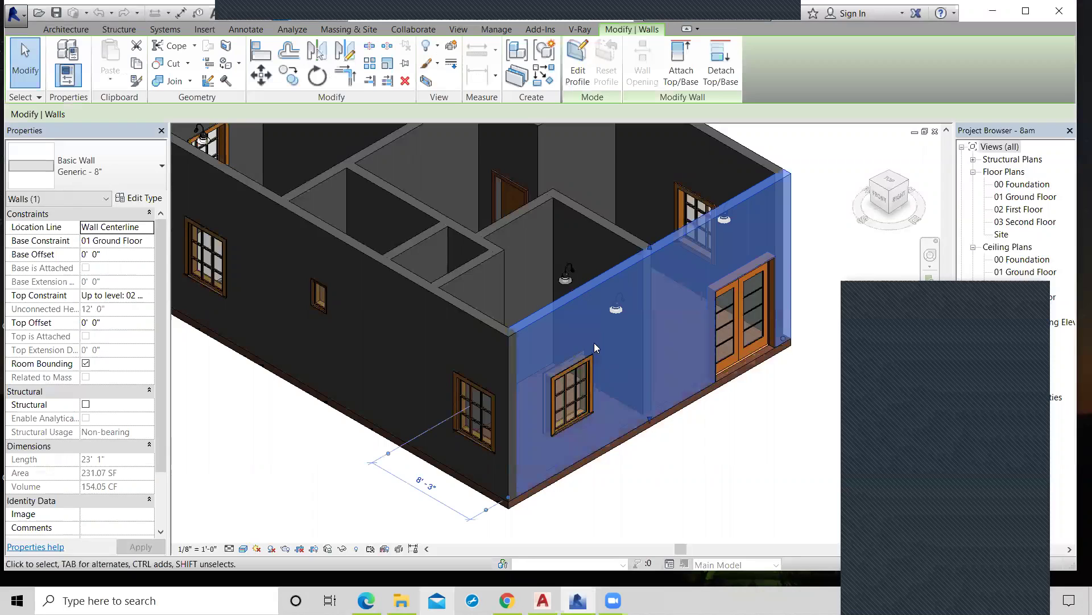
scroll(559, 163, down, 2)
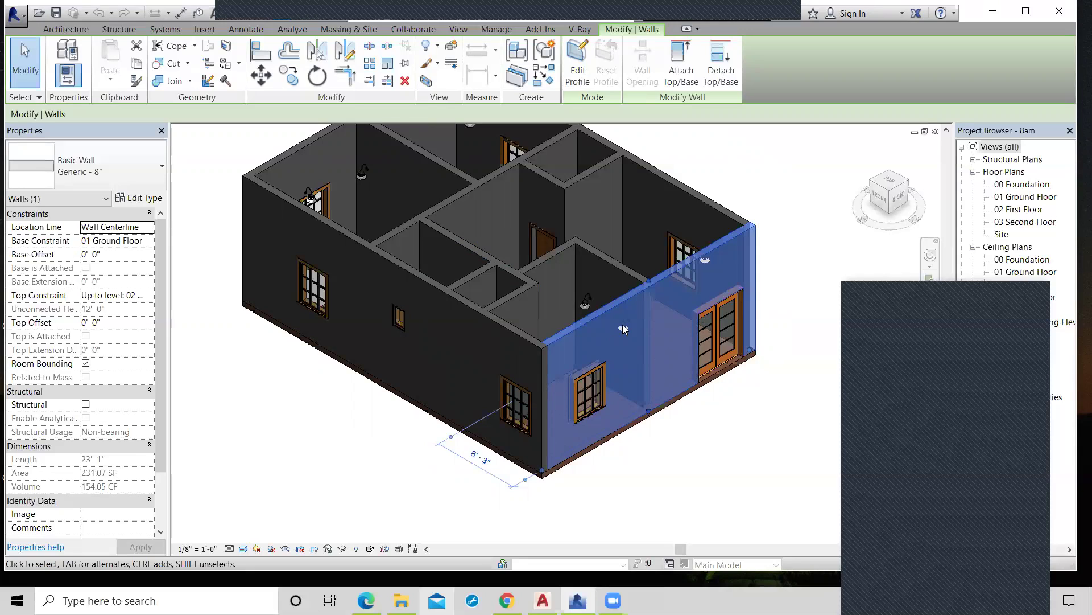
scroll(639, 303, up, 1)
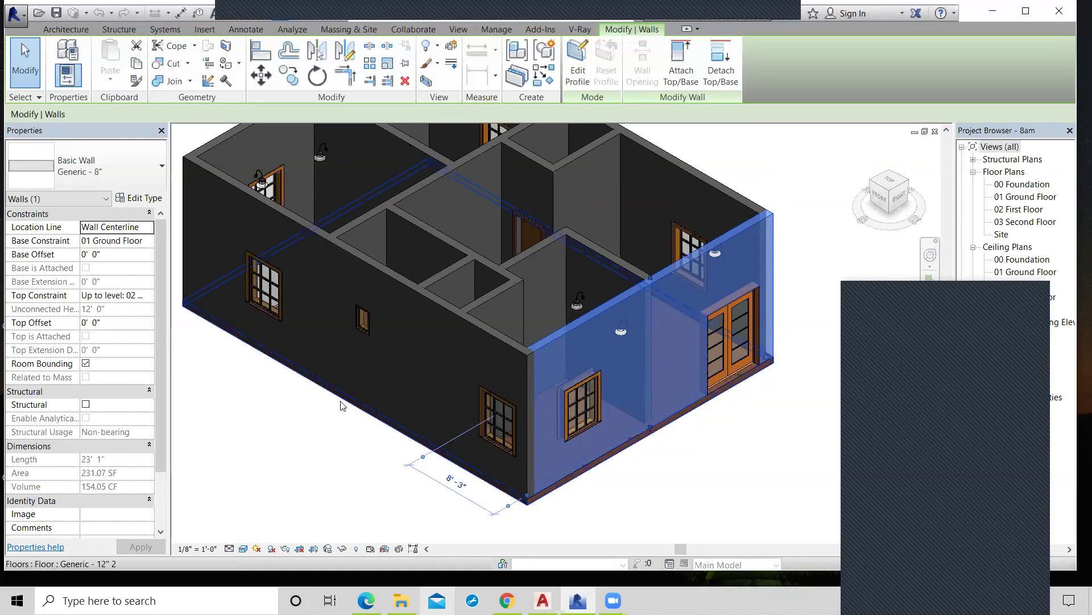
click(131, 203)
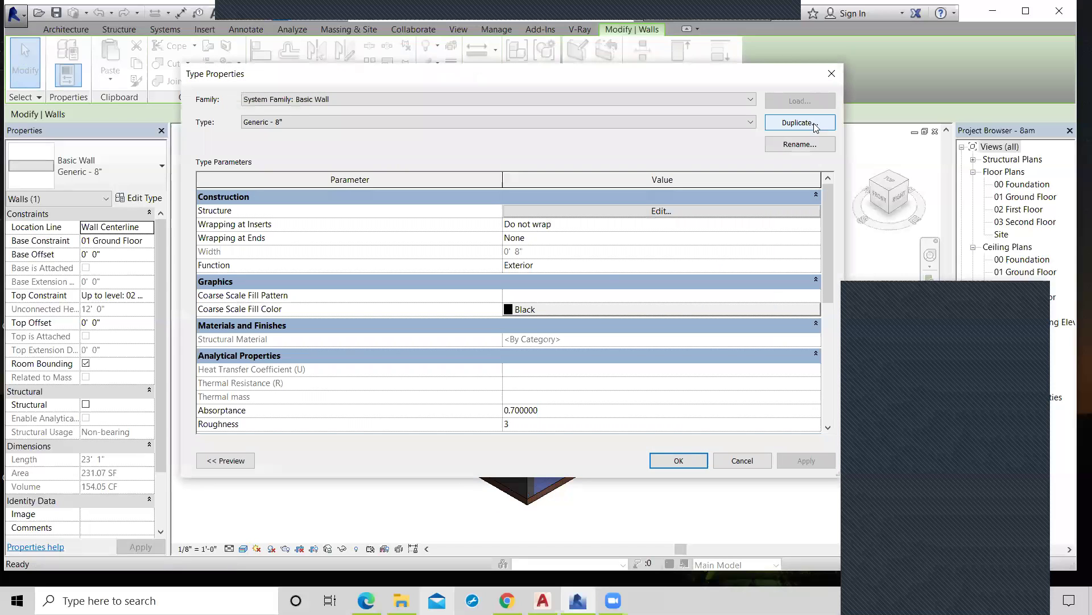
click(799, 123)
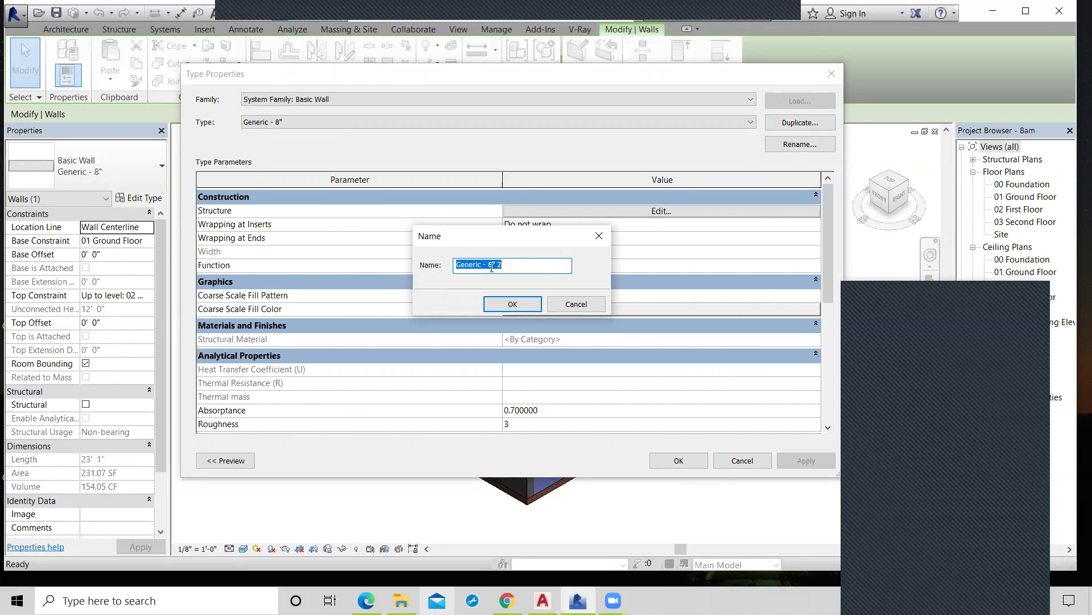
click(512, 304)
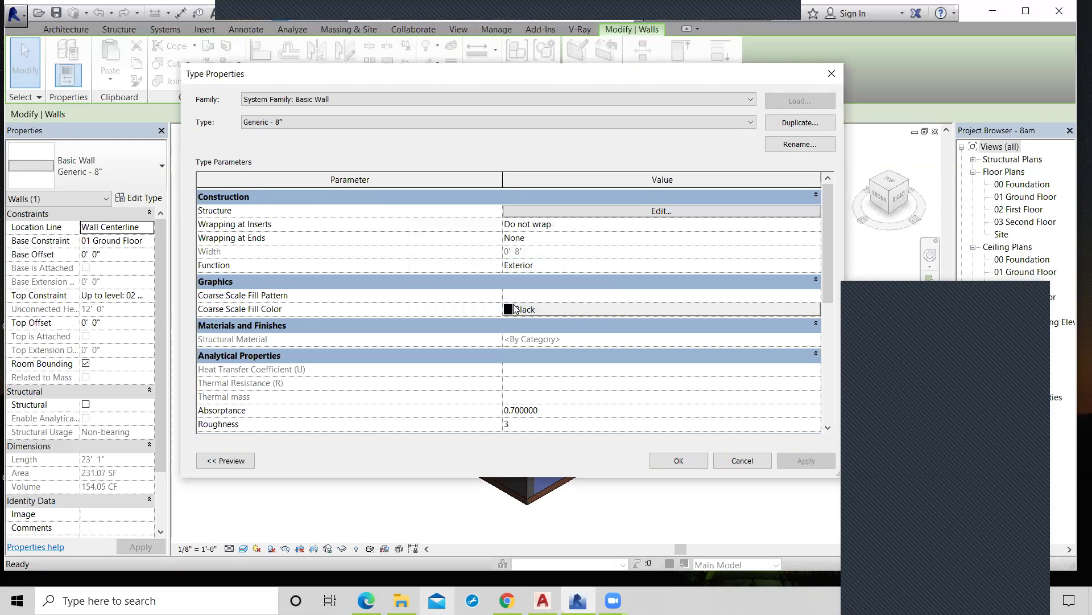
Step: Open the new wall type's structure, set the sample height to 10' and preview the wall in section
click(656, 212)
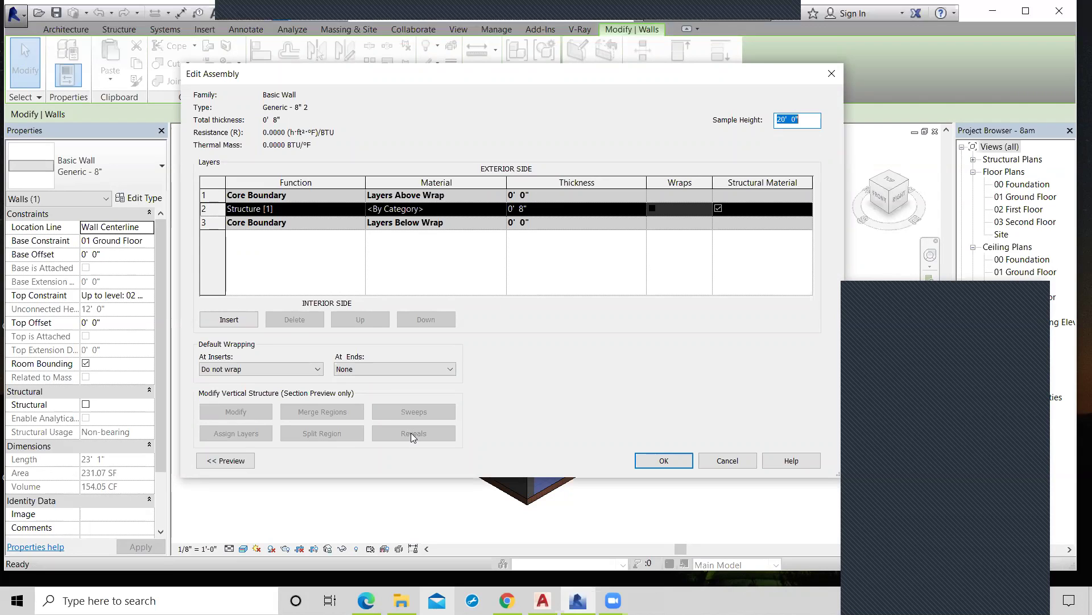
text(10)
click(225, 461)
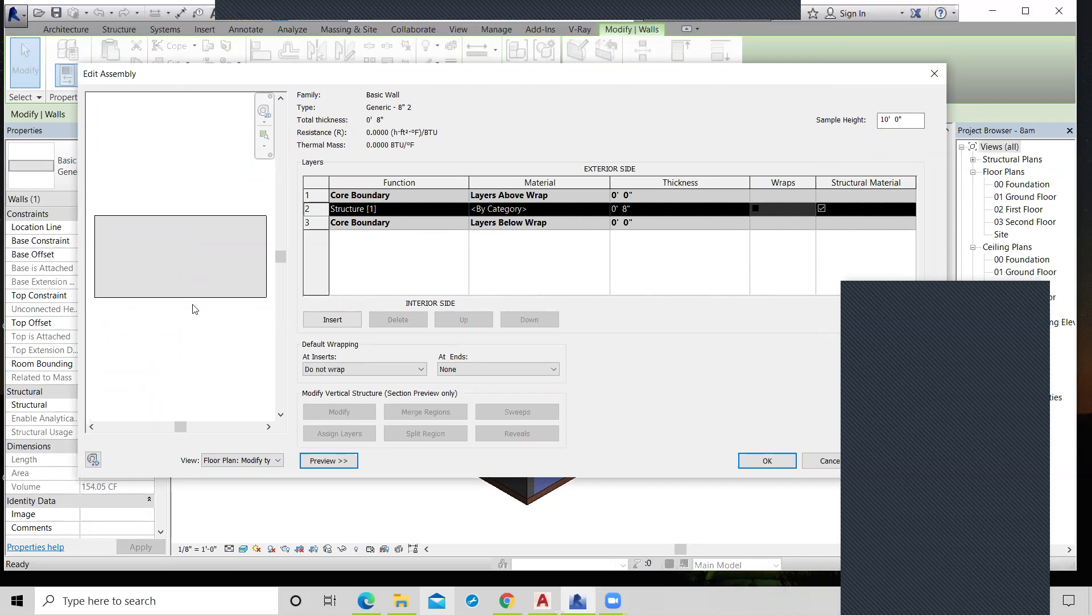
click(276, 461)
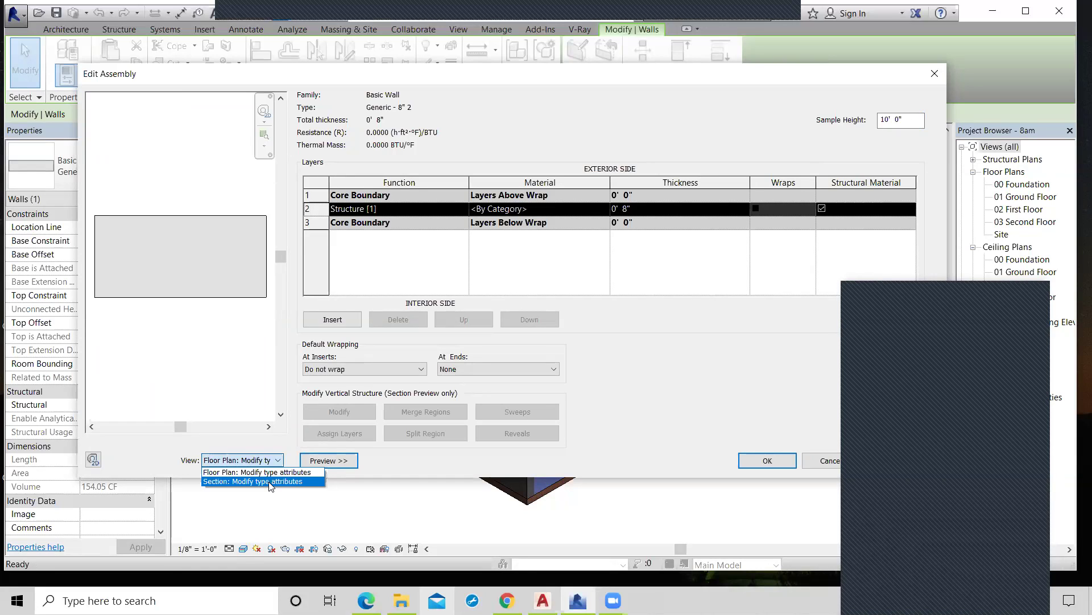
click(270, 482)
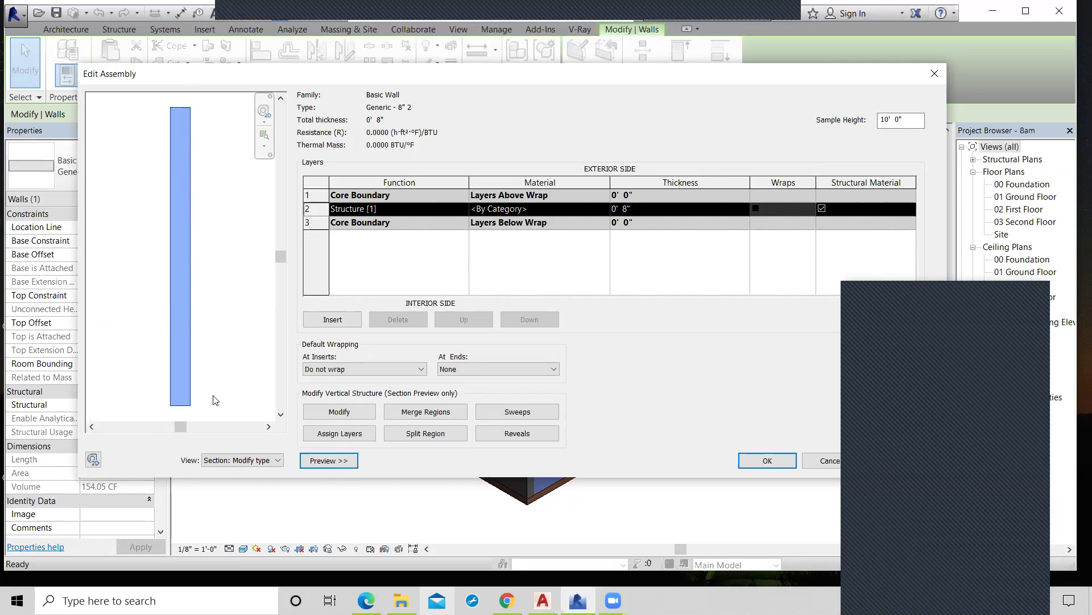
Step: Add a wall sweep to the wall type's assembly, leaving it referenced from the base
click(519, 412)
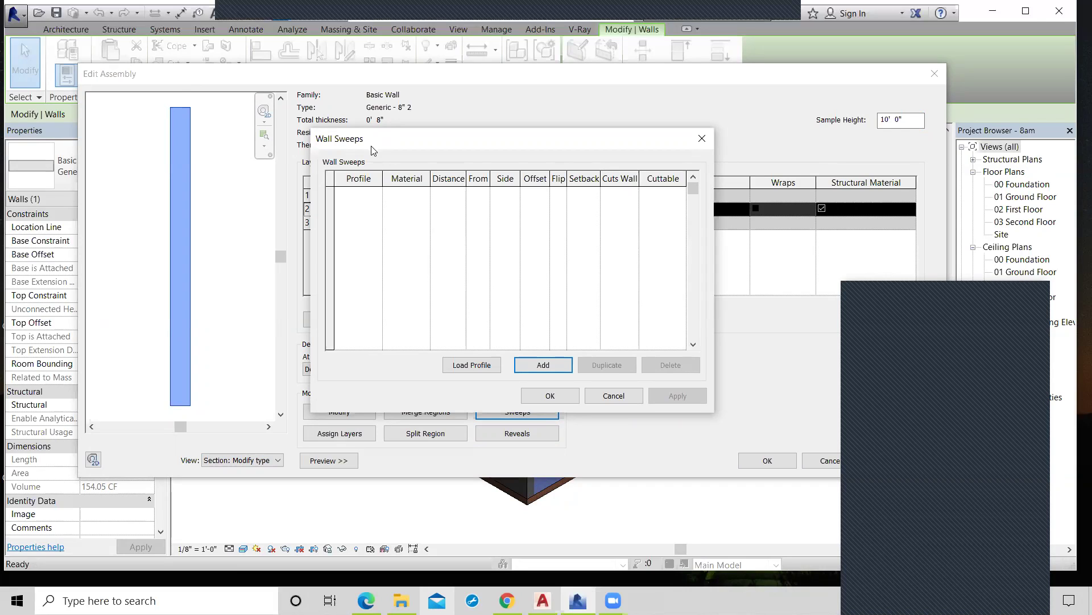
click(541, 366)
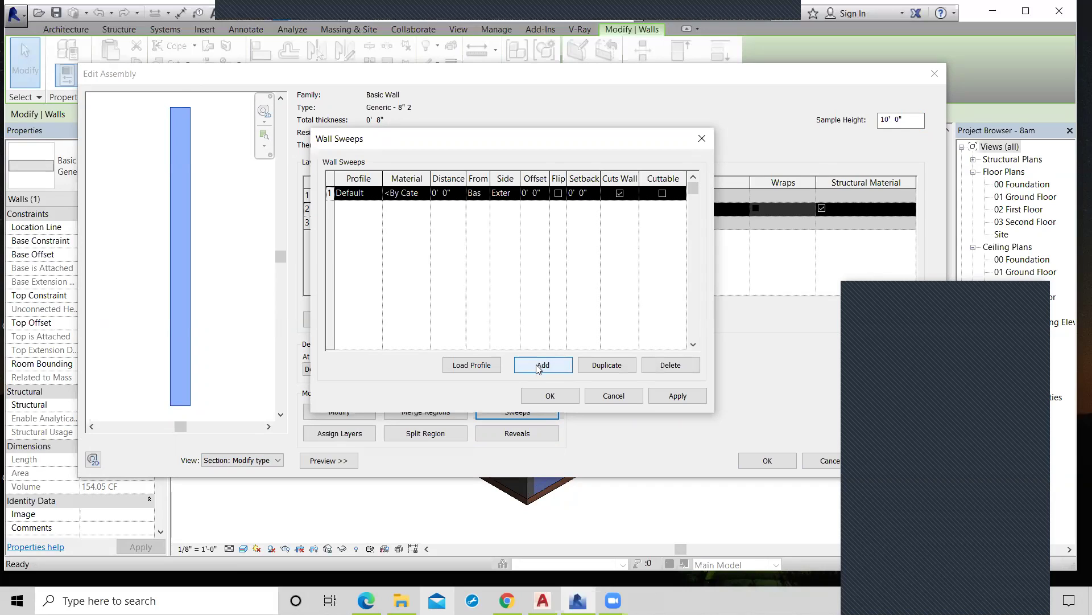
click(360, 195)
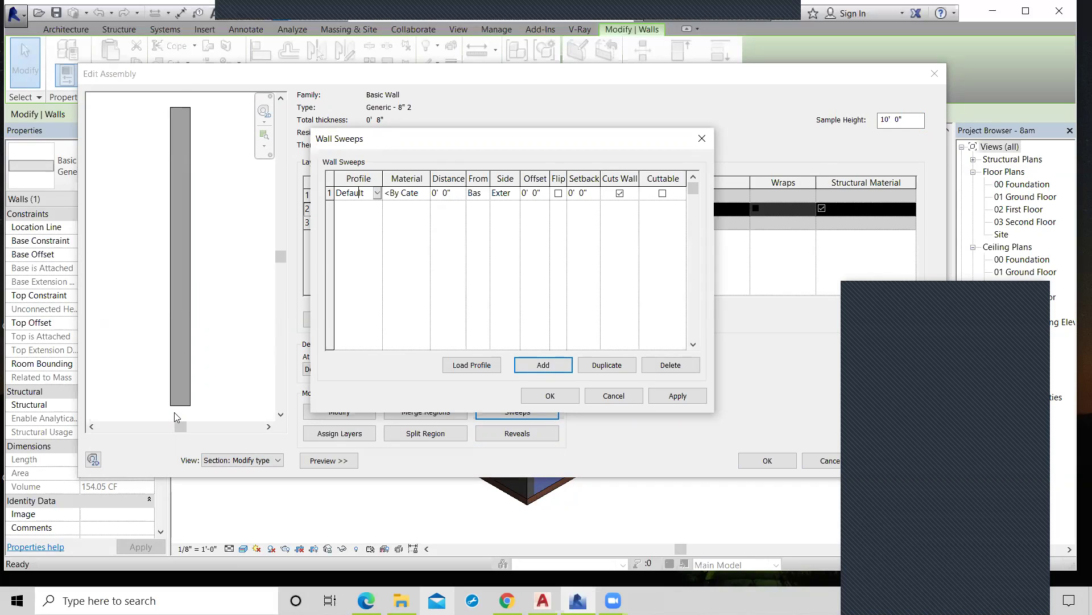
click(481, 194)
click(485, 193)
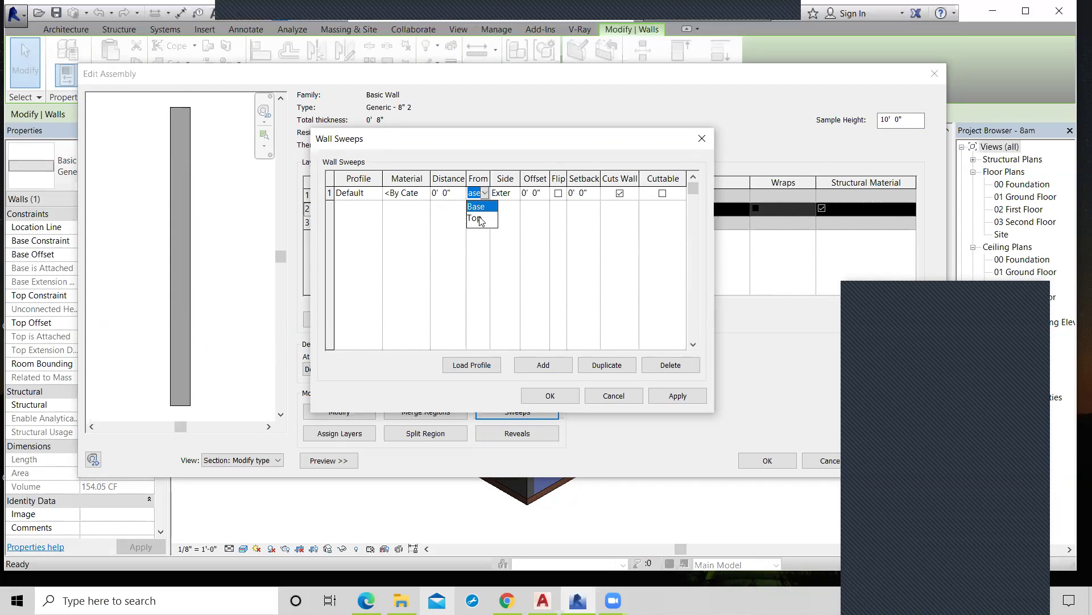
click(482, 249)
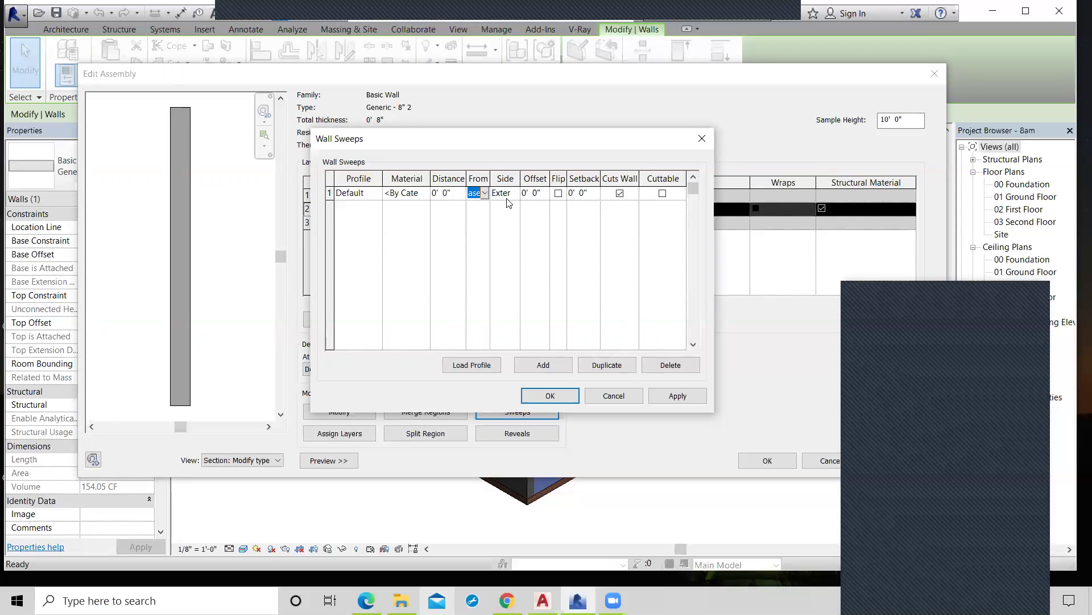
Step: Set the sweep's profile to Parapet Cap-Precast : 14" Wide and widen the Profile column
click(377, 196)
click(377, 194)
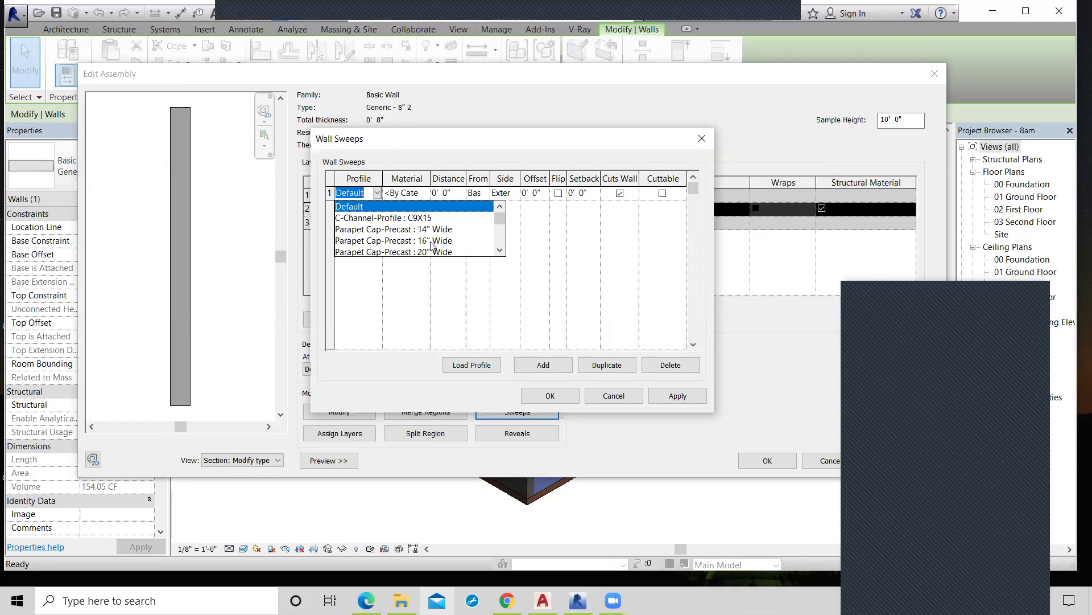
scroll(432, 246, down, 1)
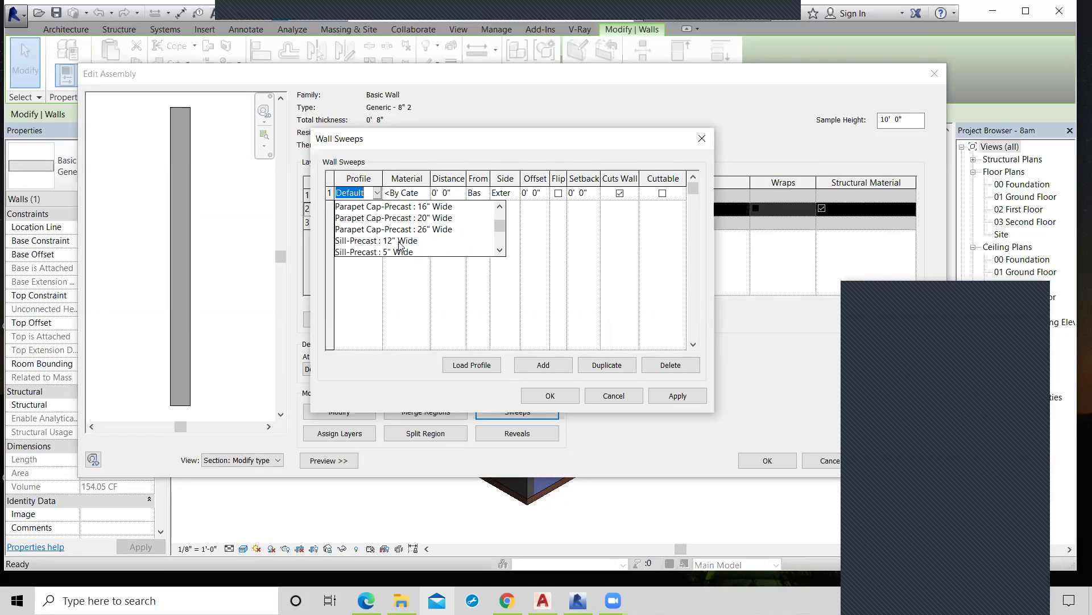
scroll(400, 246, down, 1)
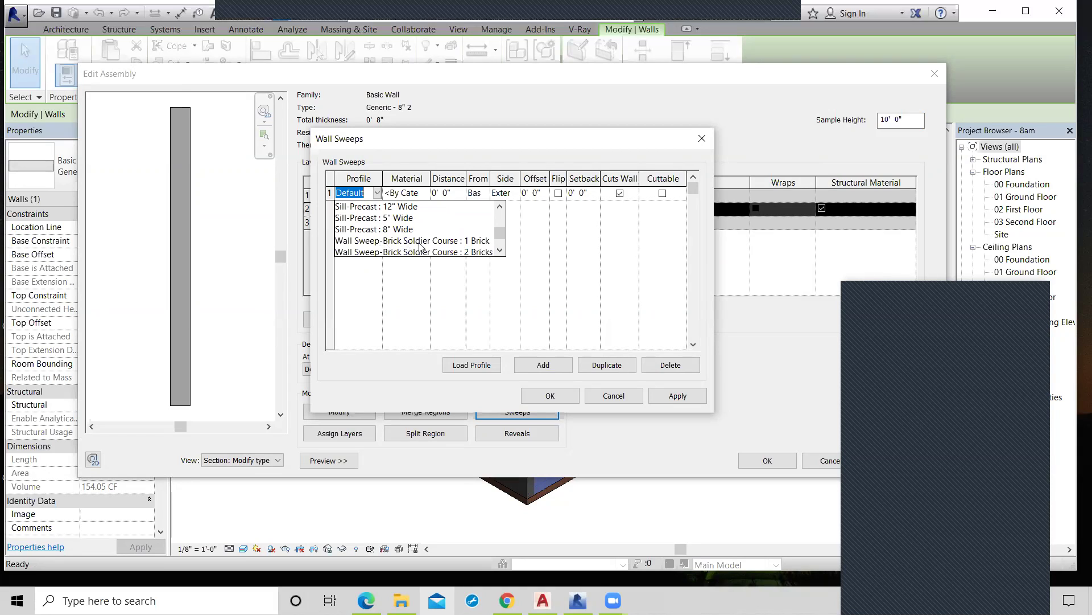
scroll(421, 246, down, 1)
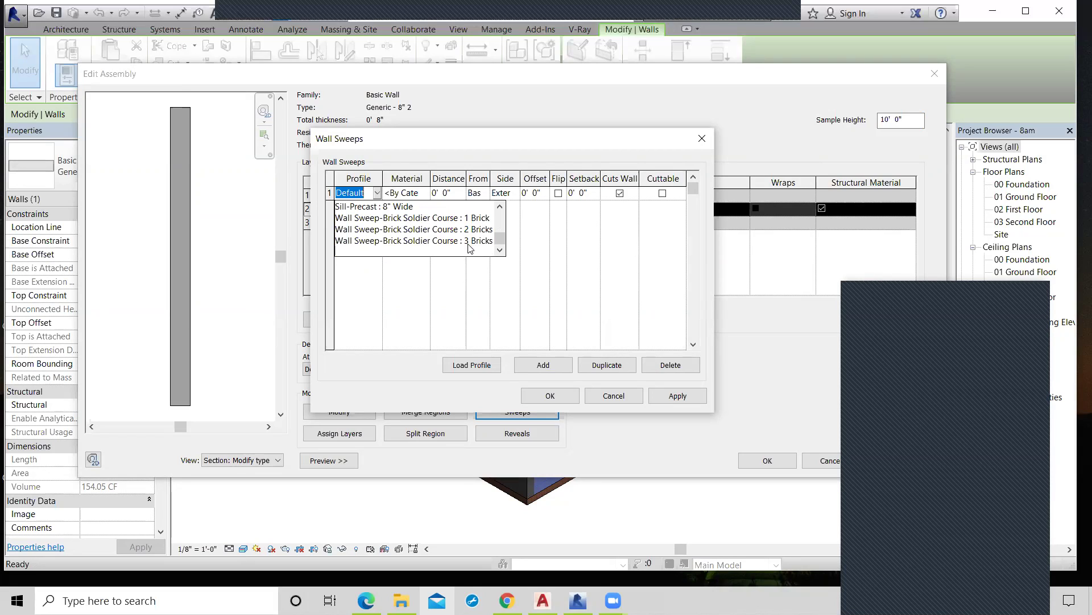
scroll(383, 251, up, 4)
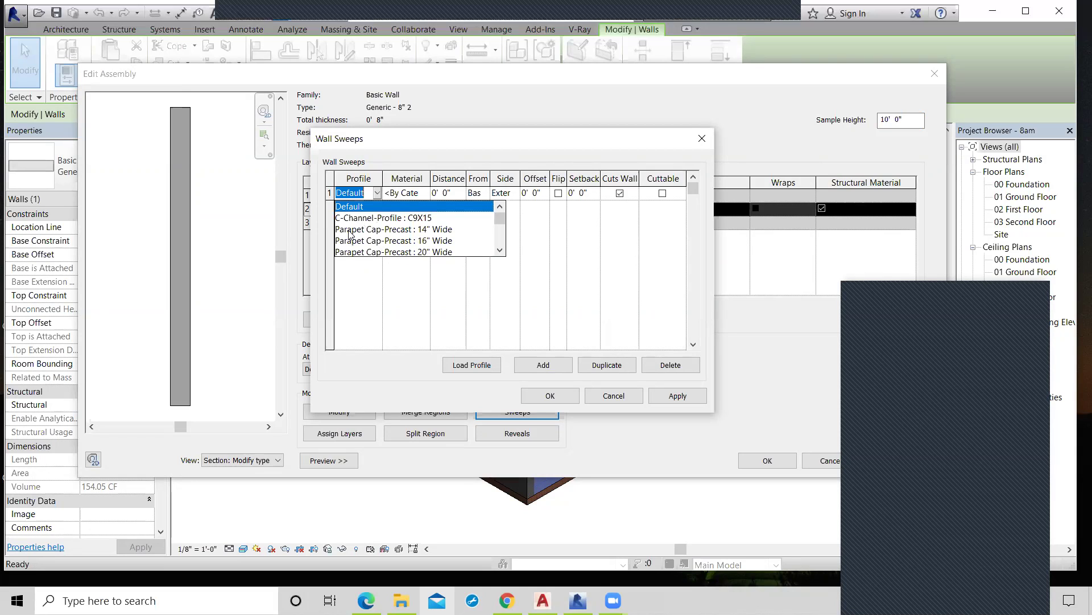
click(349, 229)
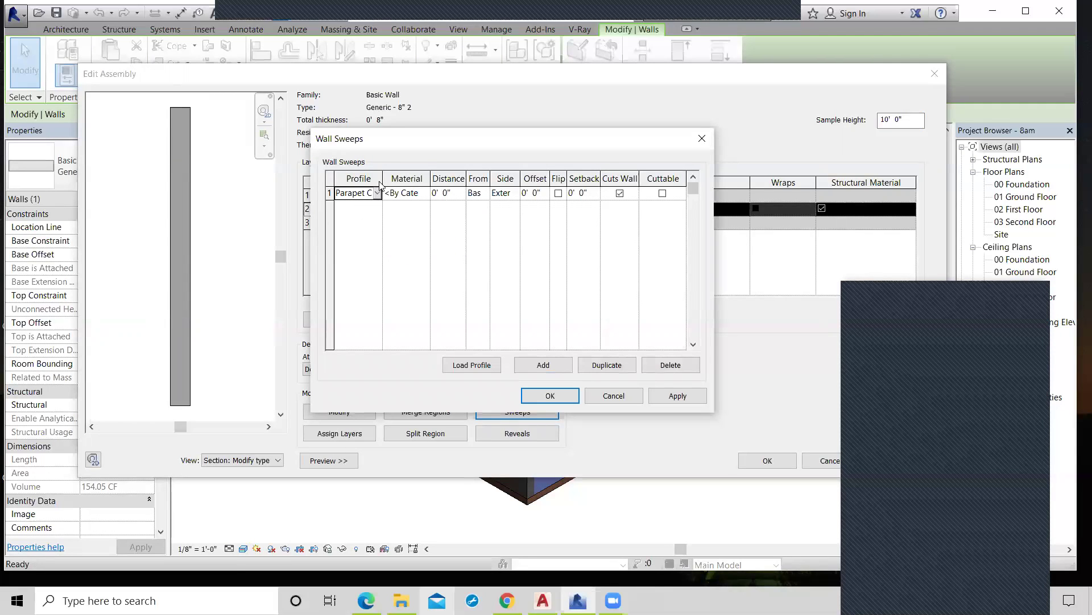
drag(381, 178, 406, 178)
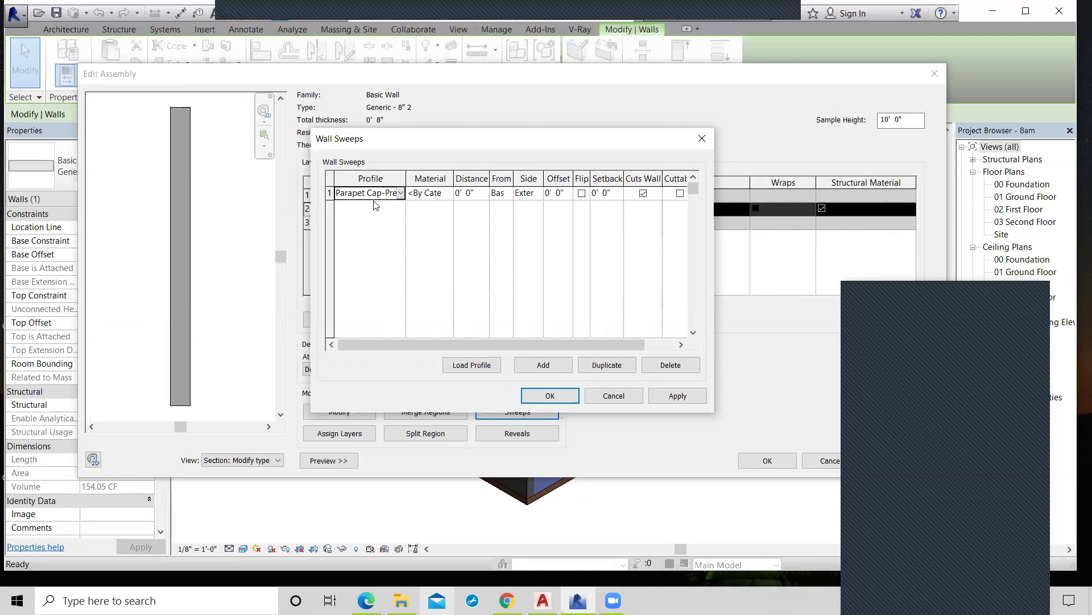
Step: Assign the Birch material to the parapet cap sweep
click(447, 194)
click(449, 194)
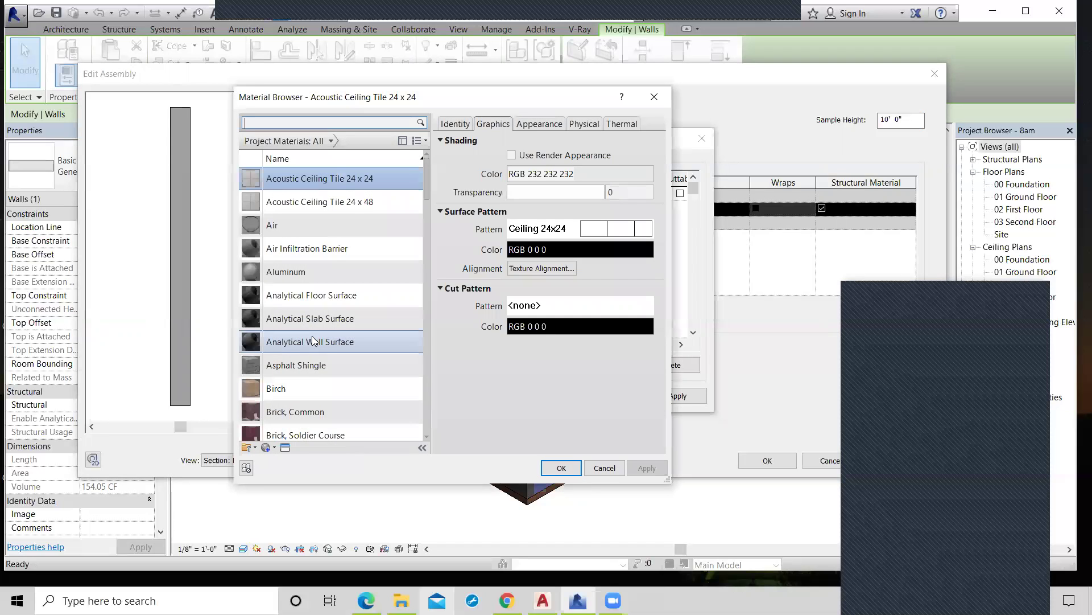
scroll(312, 337, down, 1)
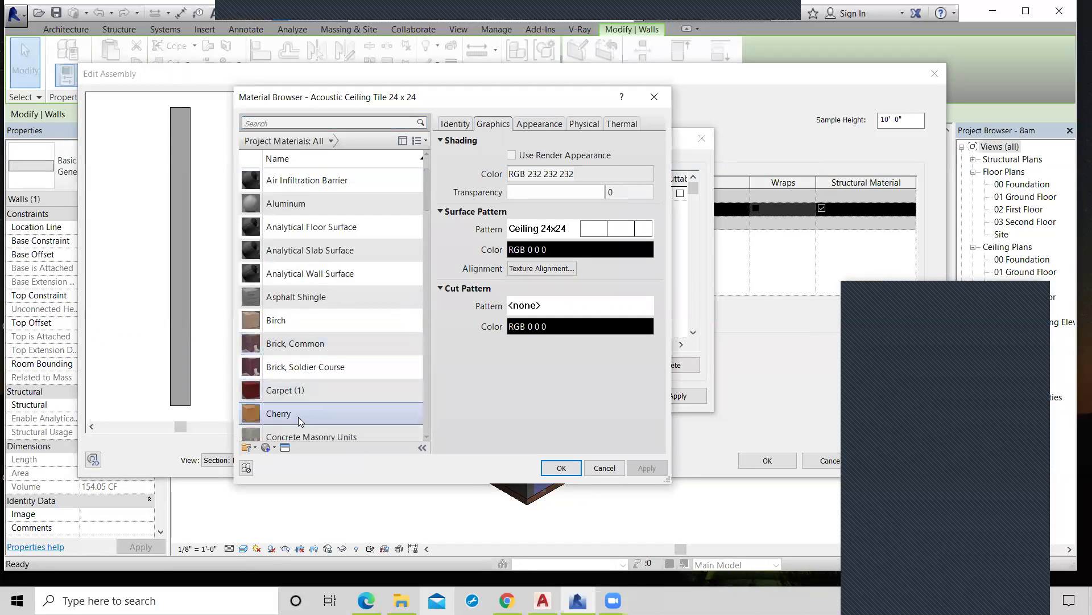
click(306, 322)
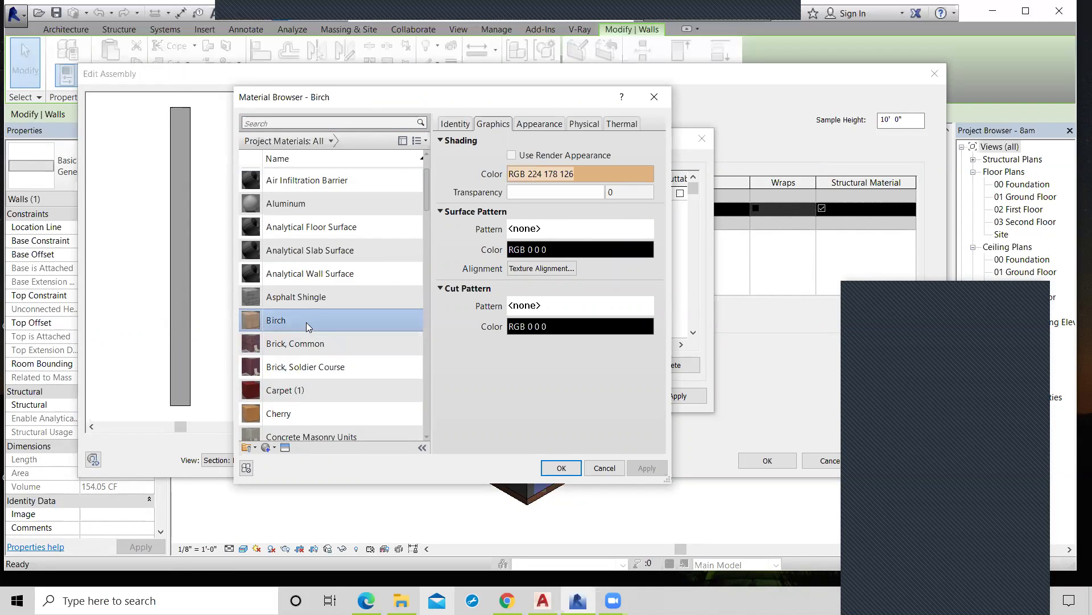
click(561, 468)
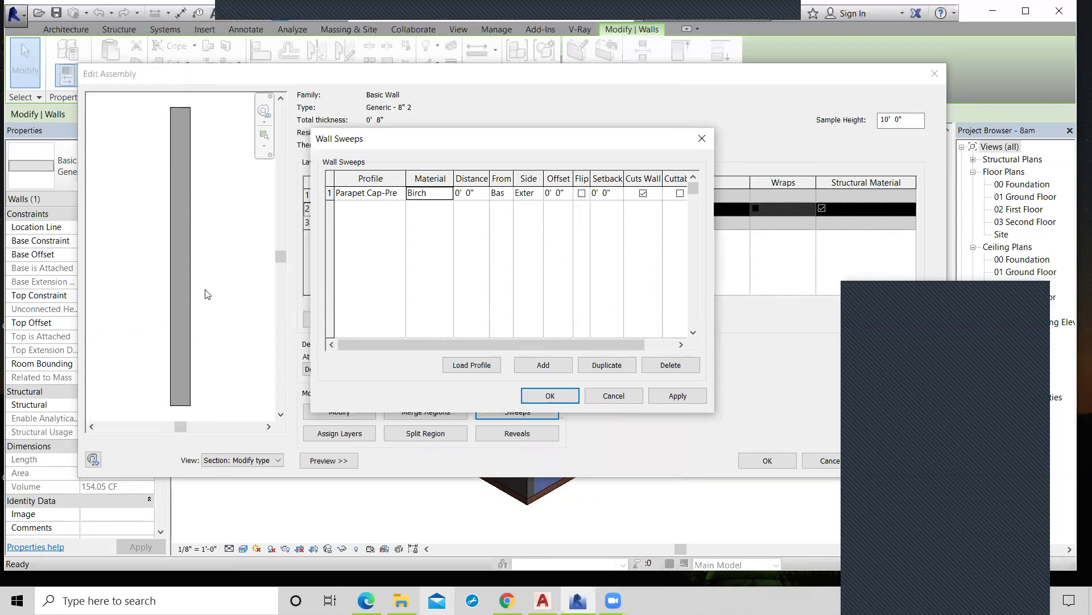
Step: Position the sweep 7' 6" from the wall's base and apply the change
click(508, 194)
click(508, 194)
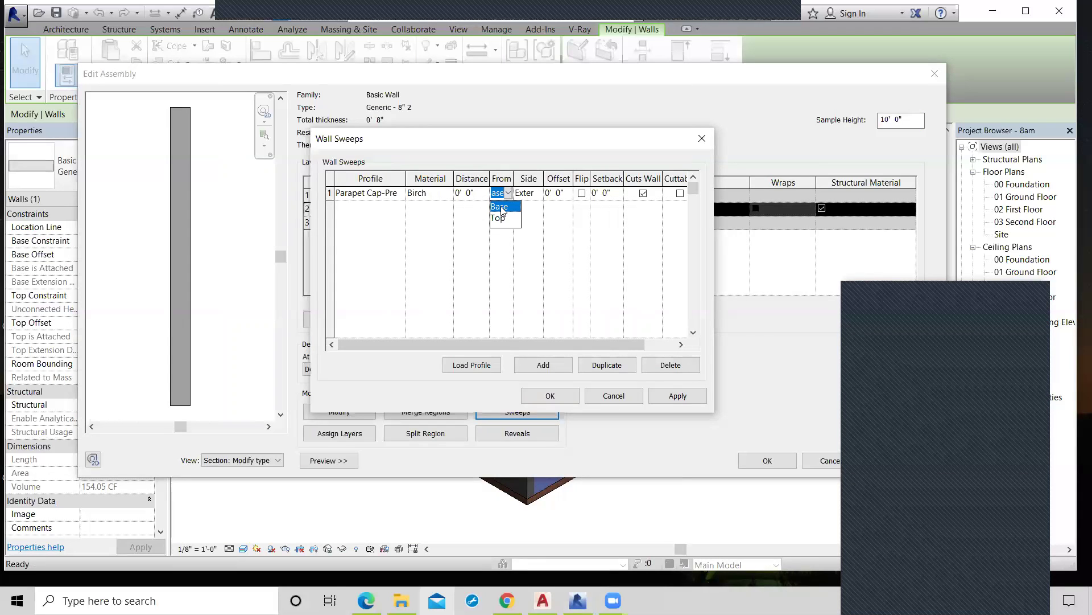
click(501, 207)
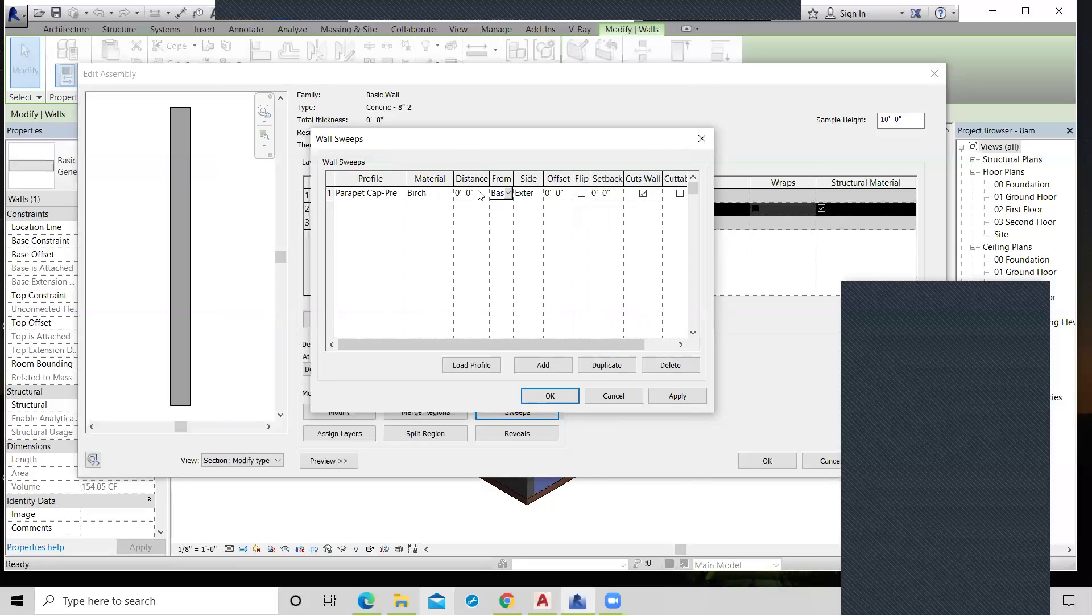
click(479, 192)
key(BackSpace)
text(7'6)
key(Return)
click(686, 400)
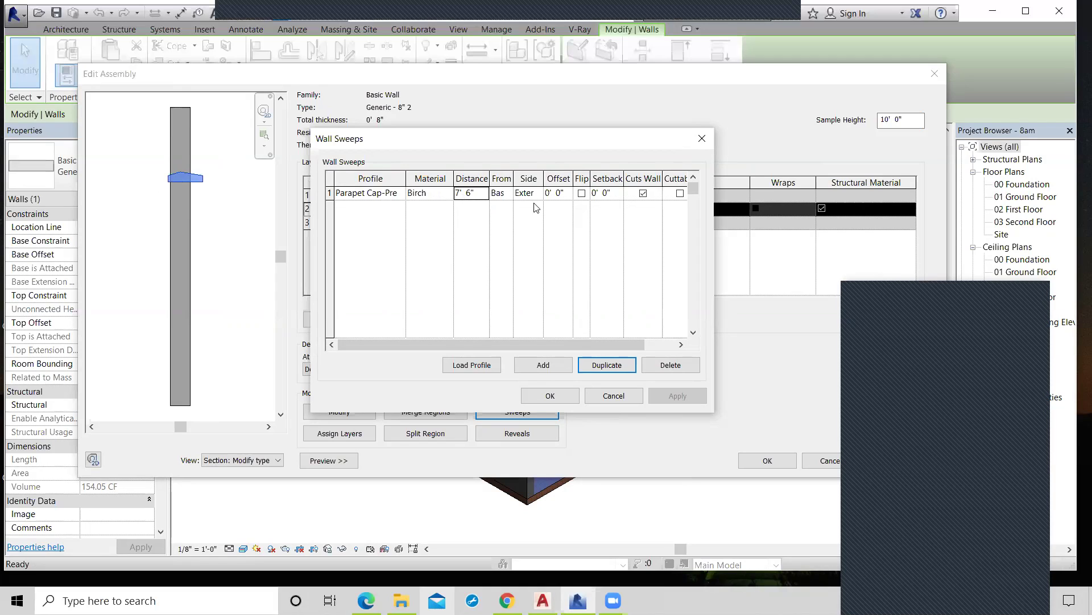
Step: Set the sweep's offset to 6" and apply it to the wall preview
click(561, 193)
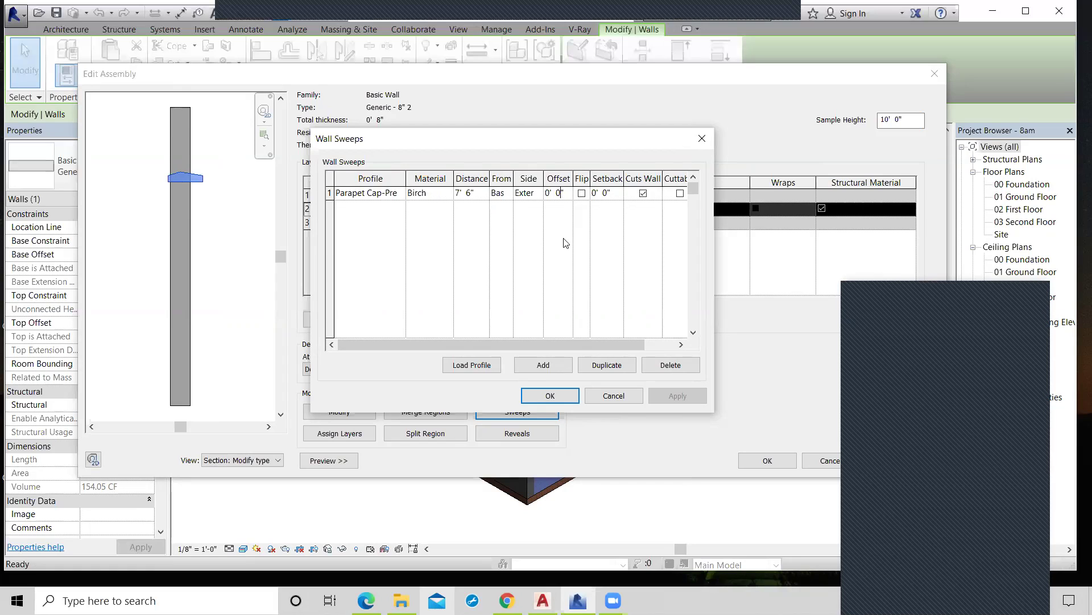
text(6)
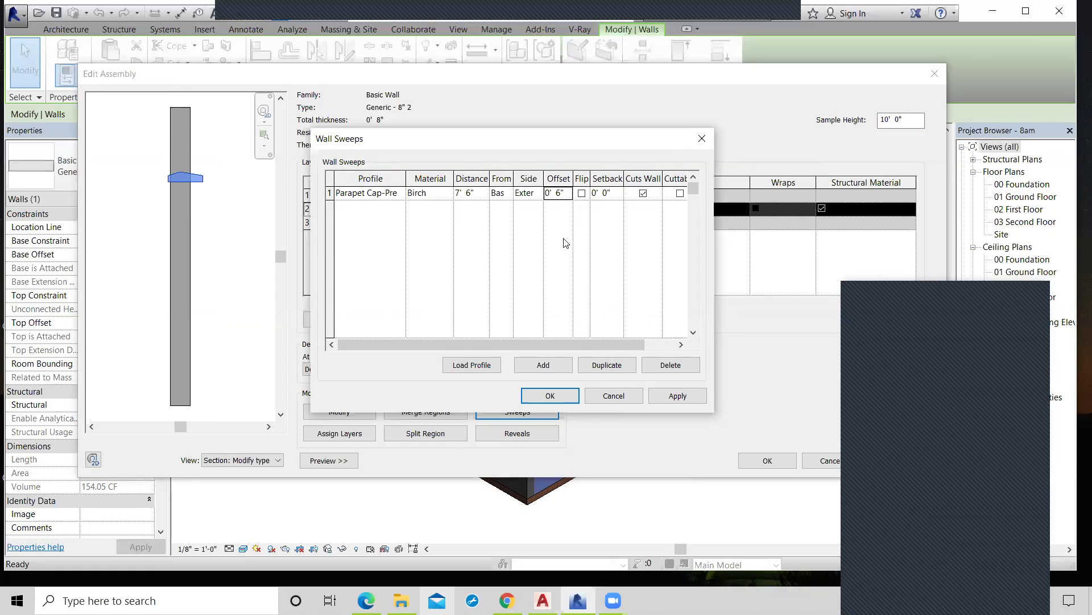
click(677, 397)
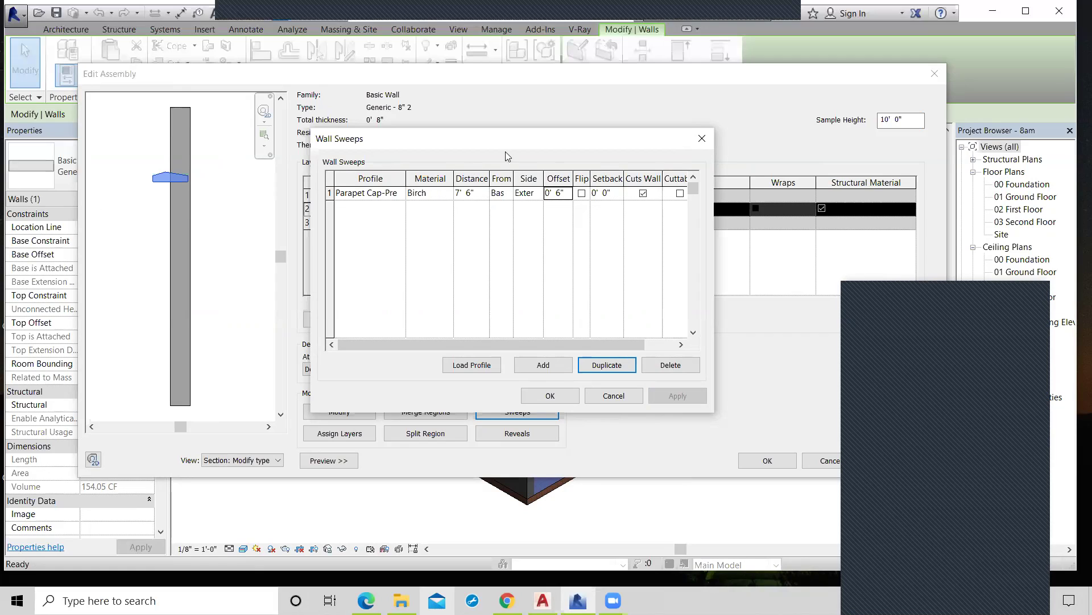
Step: Make the sweep's offset negative, -0' 6", and apply it
click(558, 195)
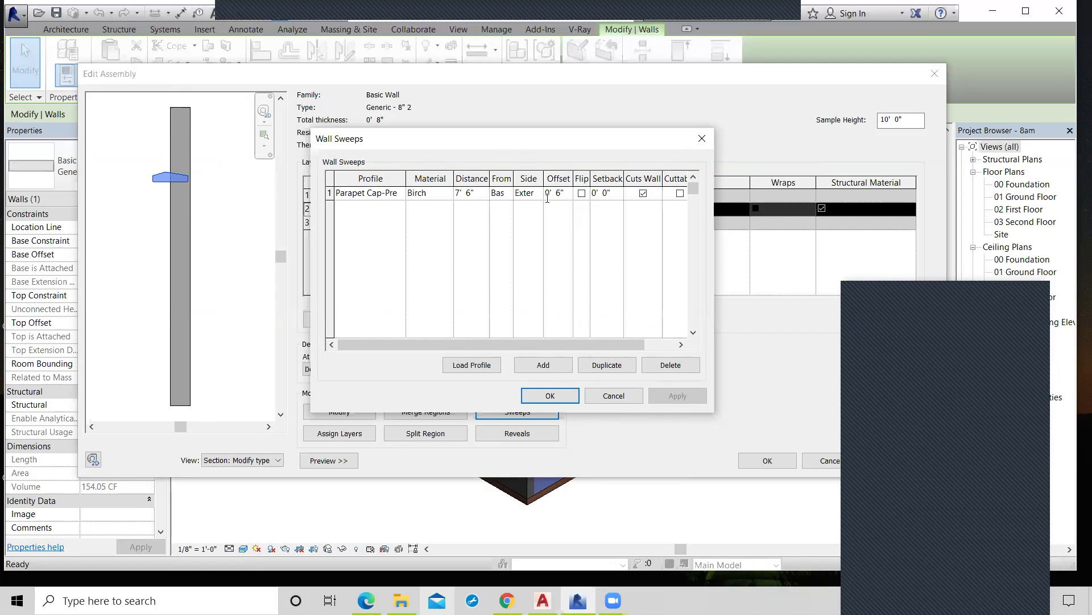
text(-)
click(677, 397)
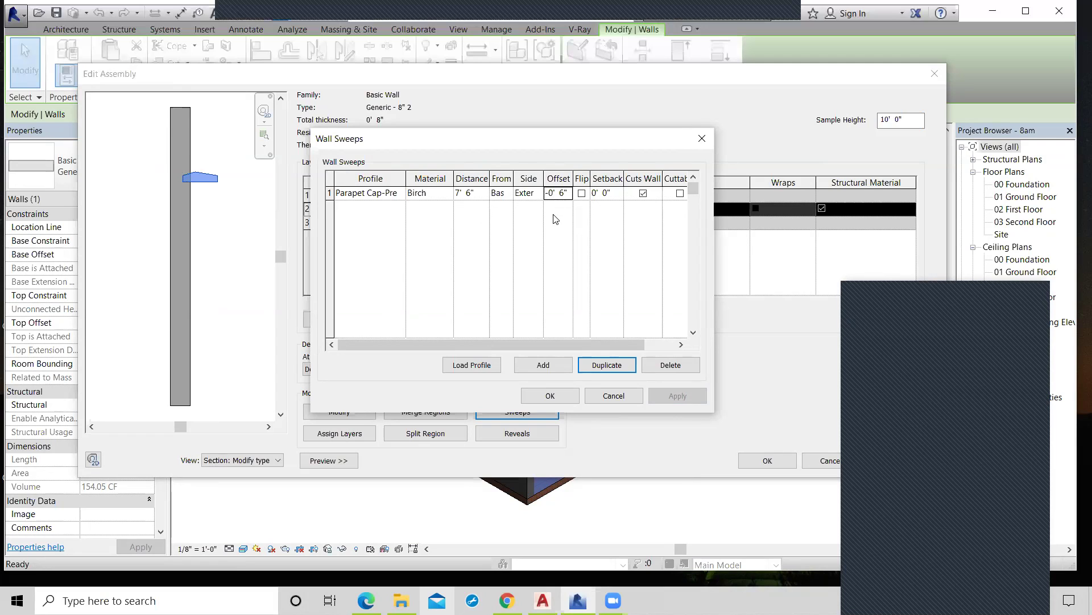
Step: Try the parapet cap sweep's Flip option in the wall preview and apply it, switching it back off
click(581, 193)
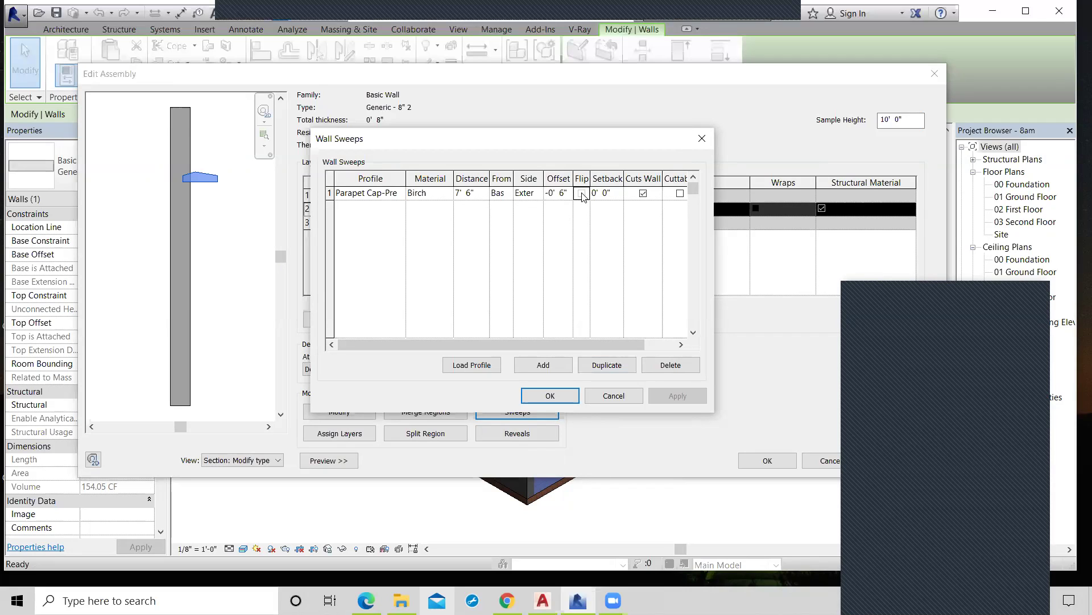
click(683, 396)
click(582, 193)
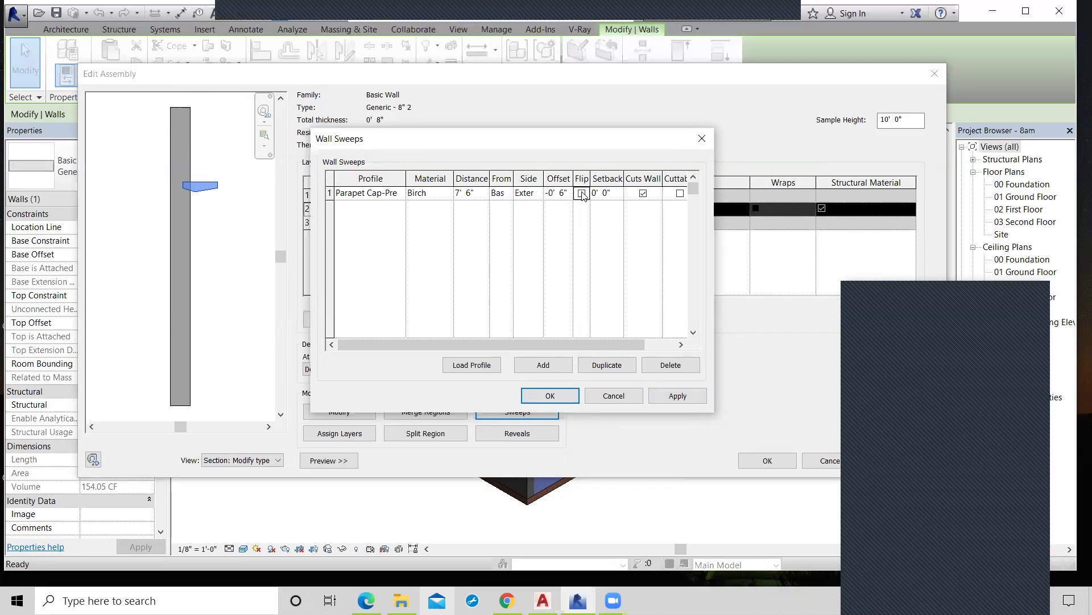
click(678, 397)
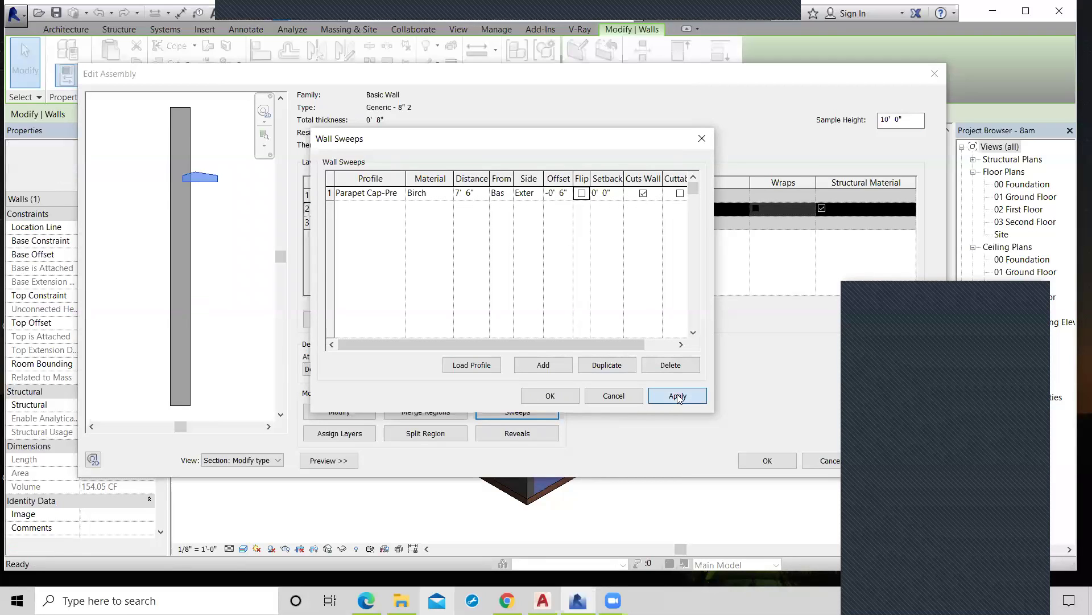
Step: Confirm the wall sweep, assembly and type properties so the exterior wall takes the duplicated type, and deselect the wall
click(540, 396)
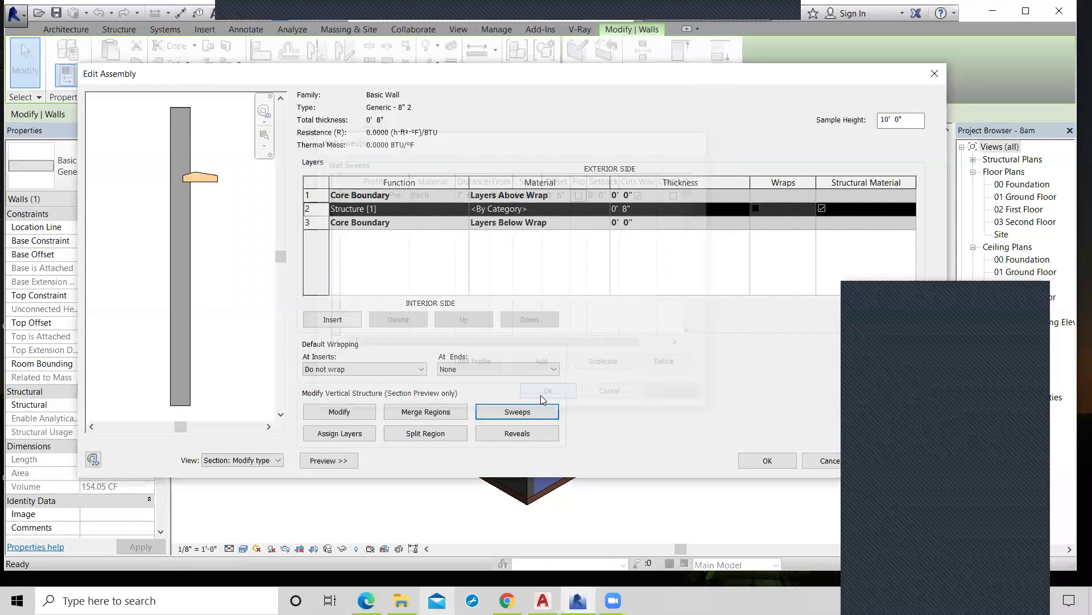
click(763, 460)
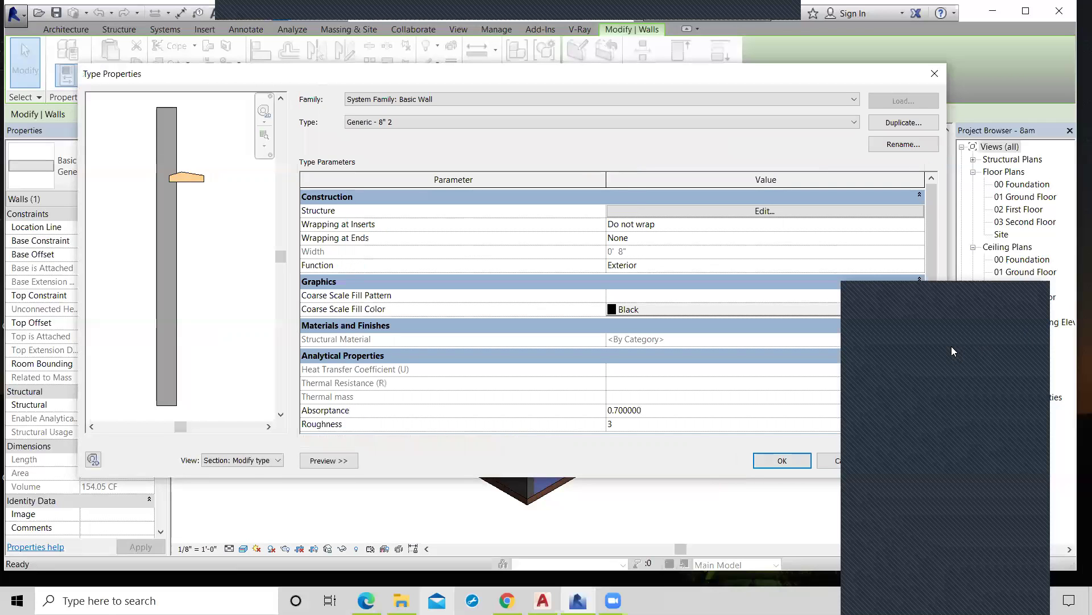
click(783, 462)
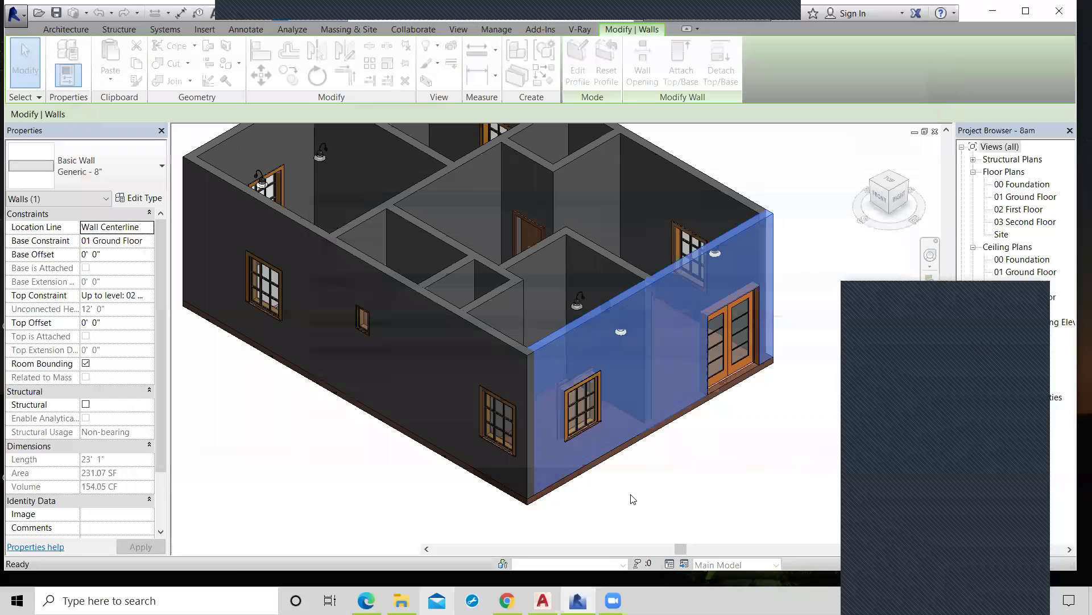
click(646, 468)
Step: Examine the Birch sweep on the exterior wall in 3D and from the house's right side
scroll(645, 470, up, 3)
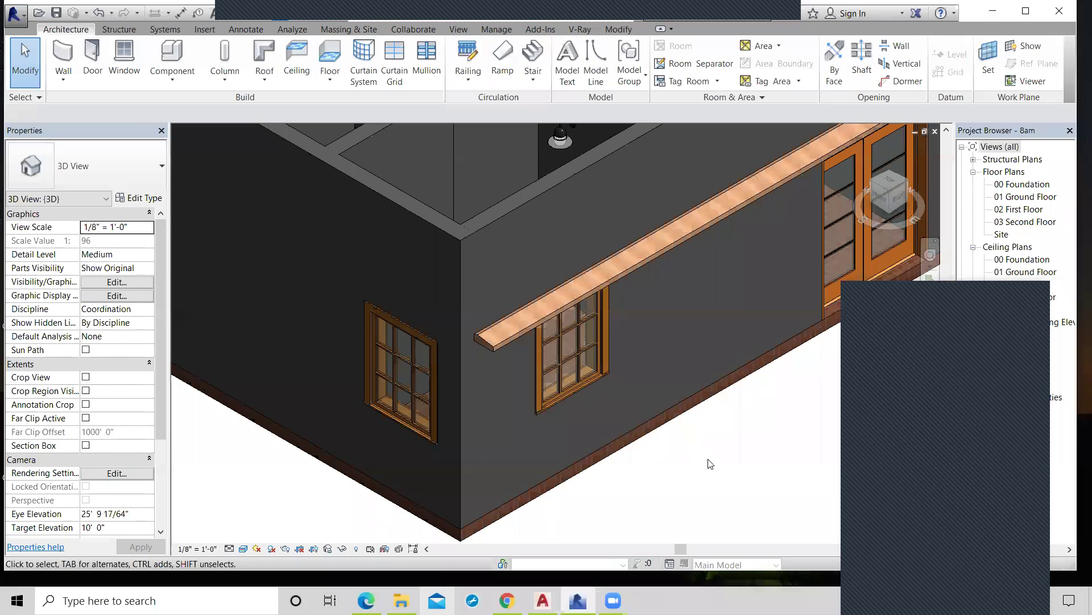
scroll(712, 462, down, 2)
shift+middle_drag(732, 474, 732, 423)
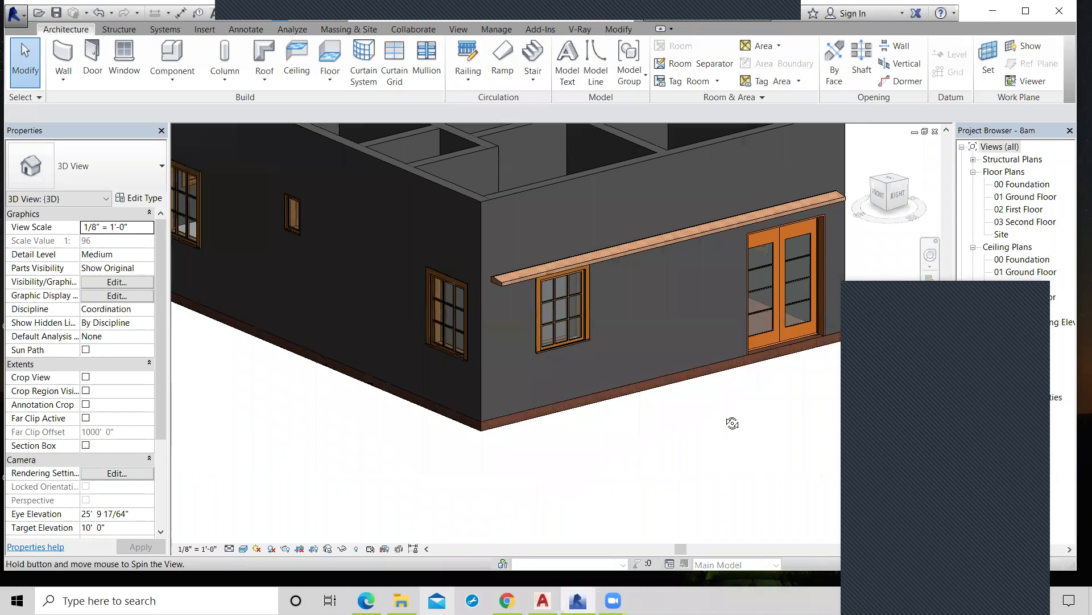
shift+middle_drag(722, 281, 692, 257)
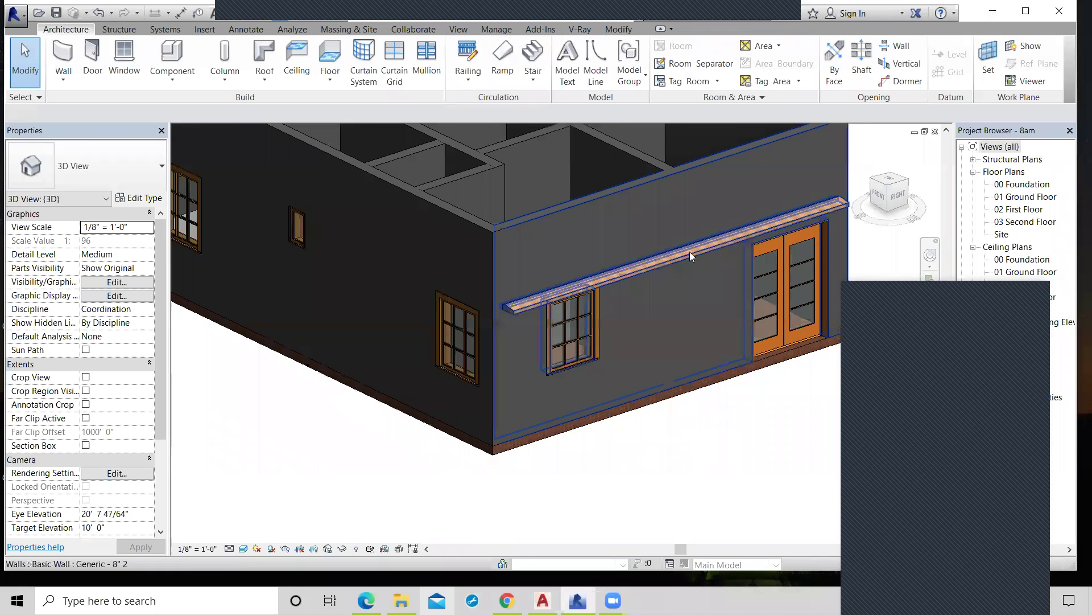
scroll(737, 465, up, 2)
middle_drag(737, 465, 648, 493)
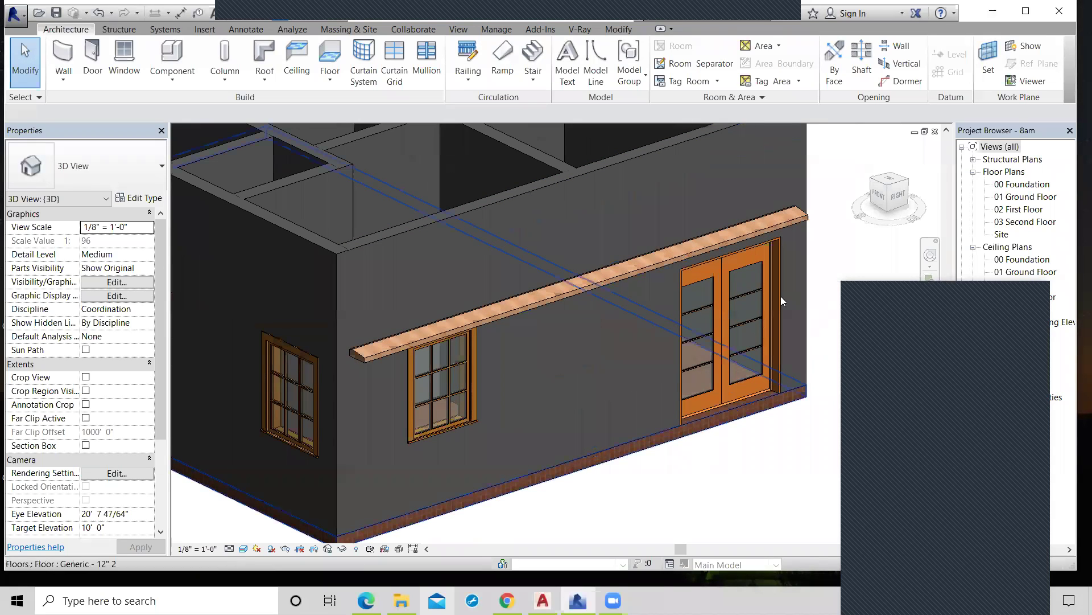
drag(885, 202, 876, 215)
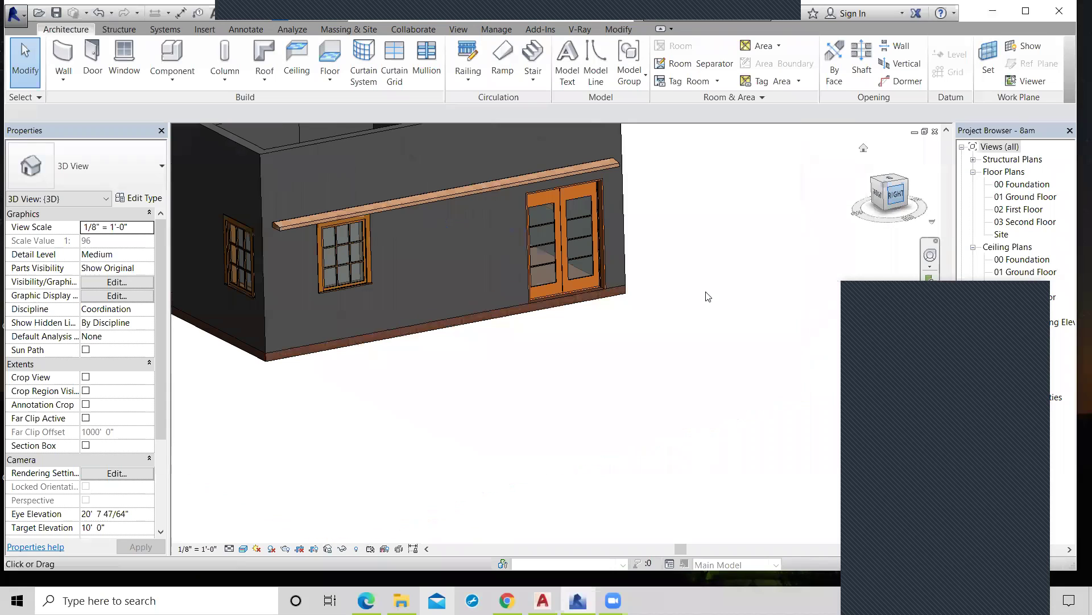
scroll(550, 316, up, 3)
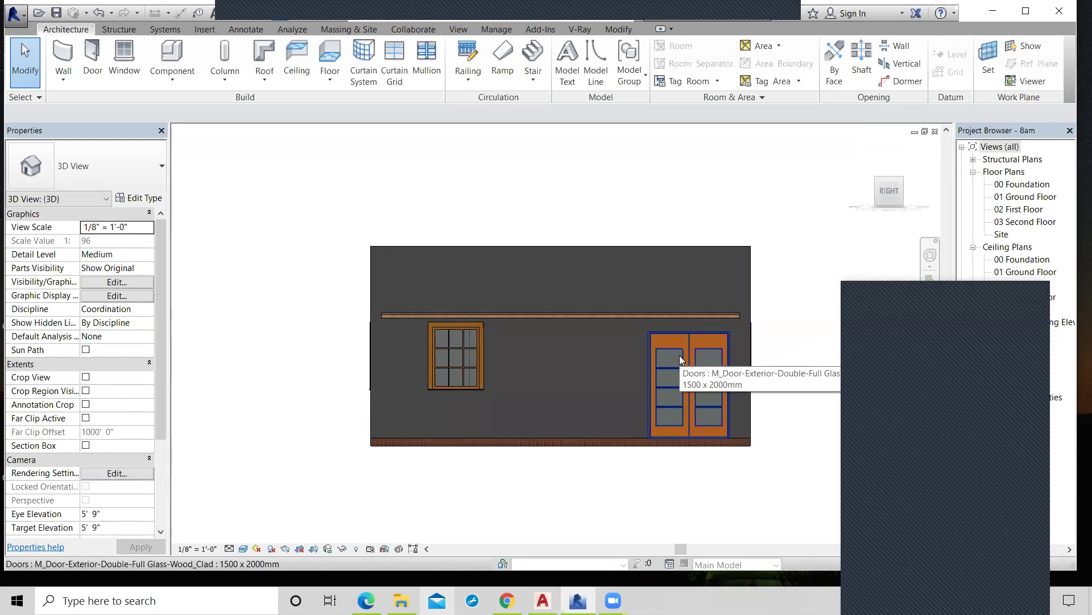
Step: Split the exterior wall with its sweep into two segments between the window and the double door
click(557, 321)
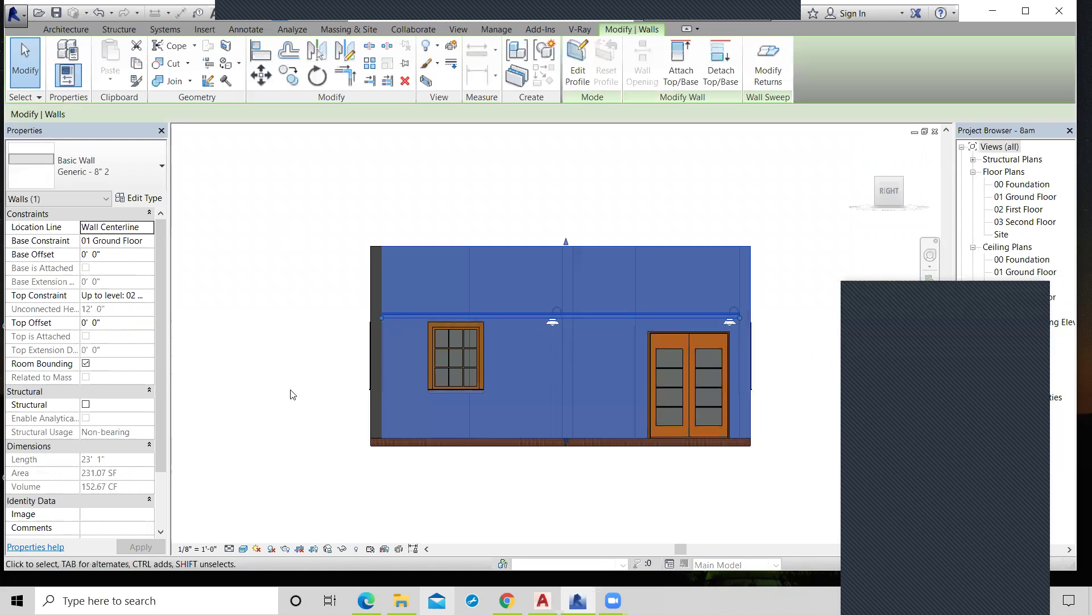
click(370, 48)
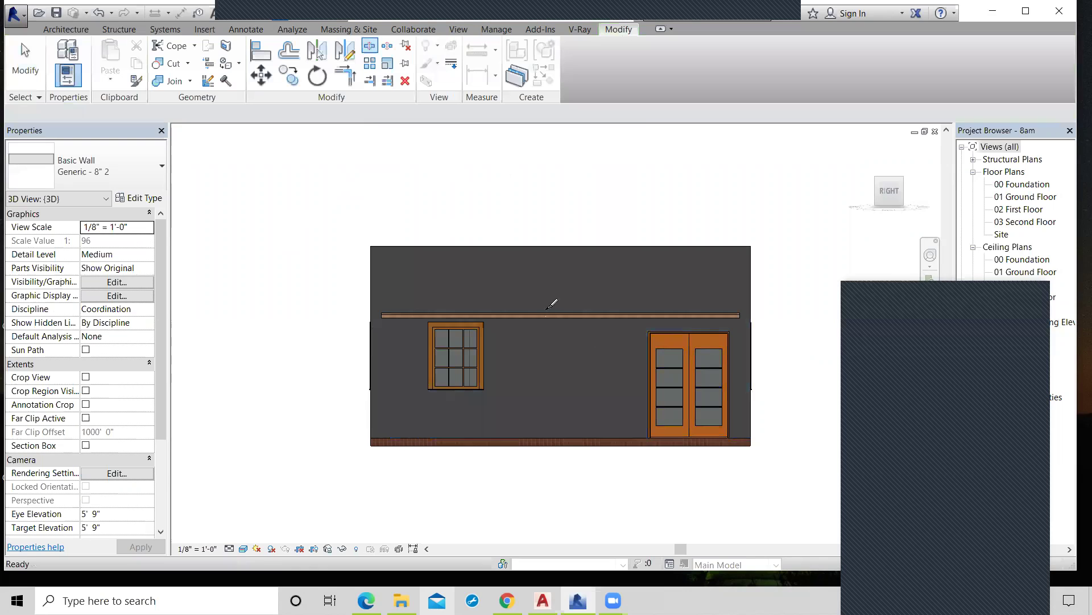
click(552, 338)
right_click(310, 283)
click(336, 290)
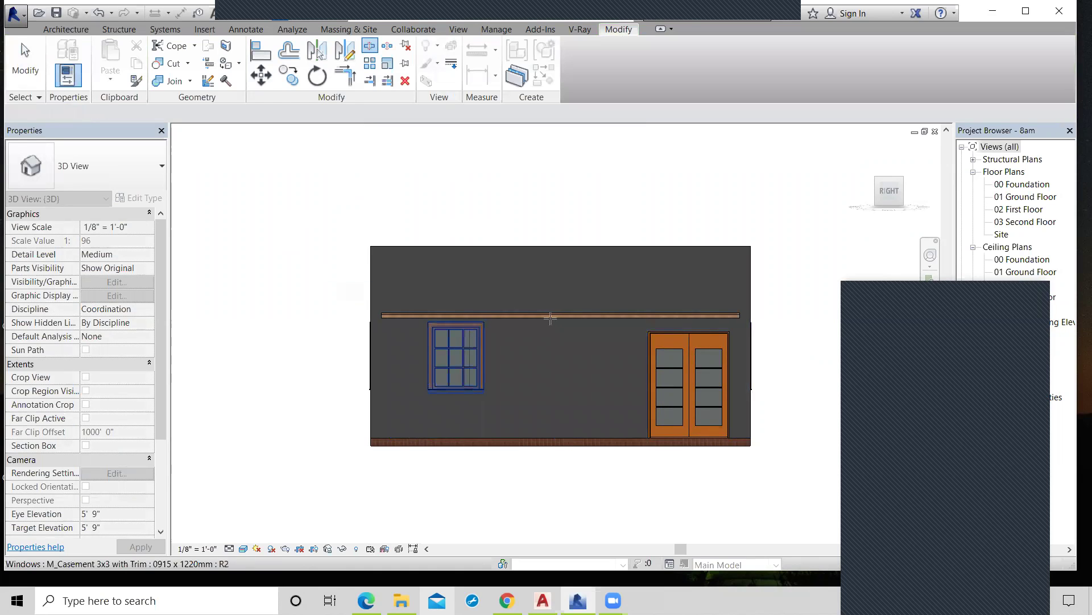
Step: Shorten the sweep above the window at both ends so it extends only slightly past the window frame
click(493, 315)
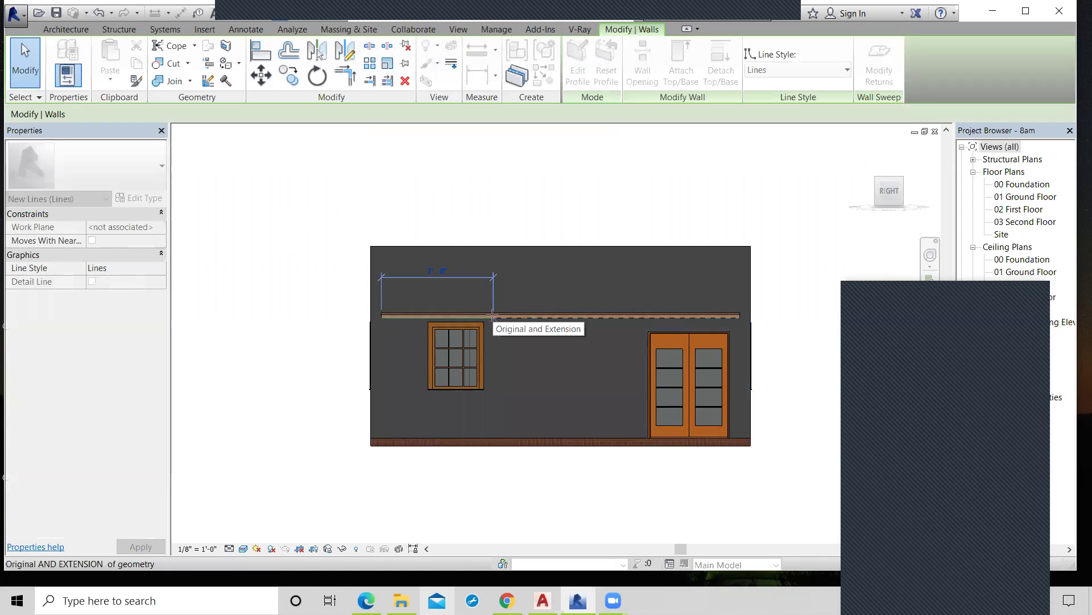
click(494, 335)
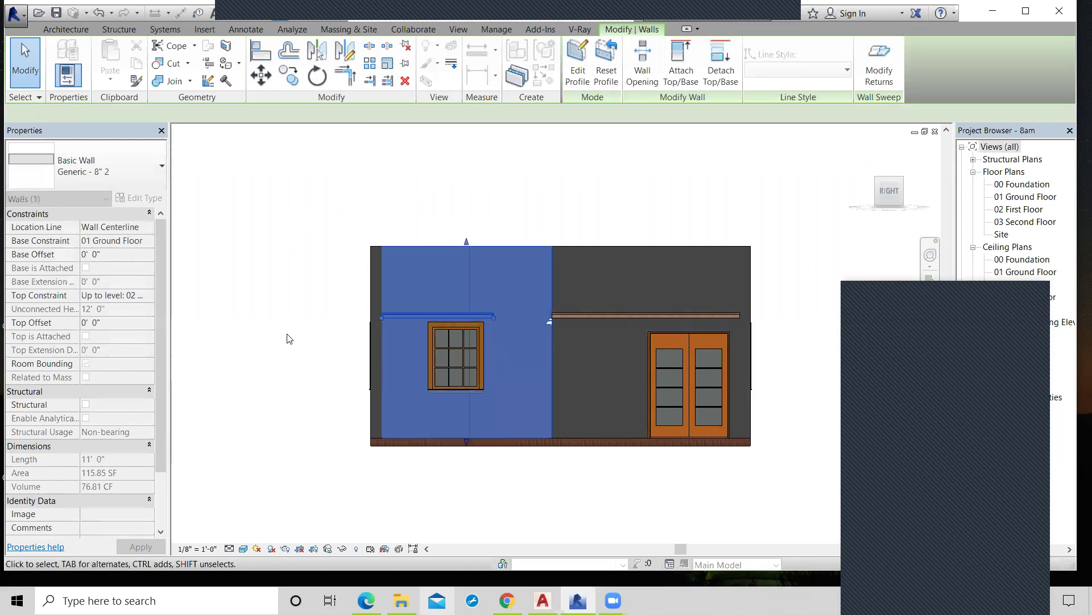
click(290, 338)
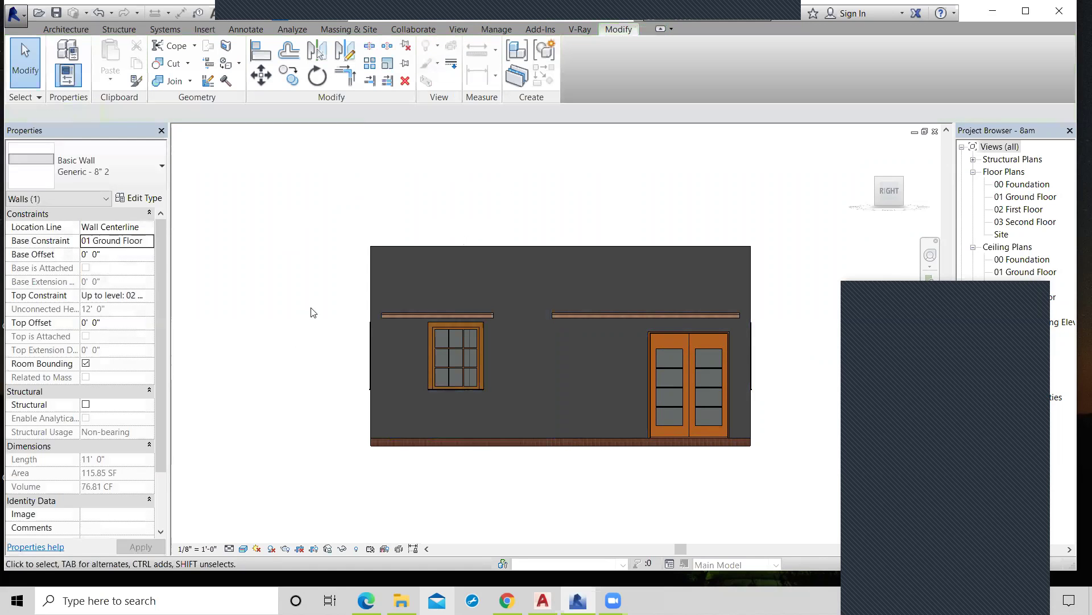
double_click(380, 321)
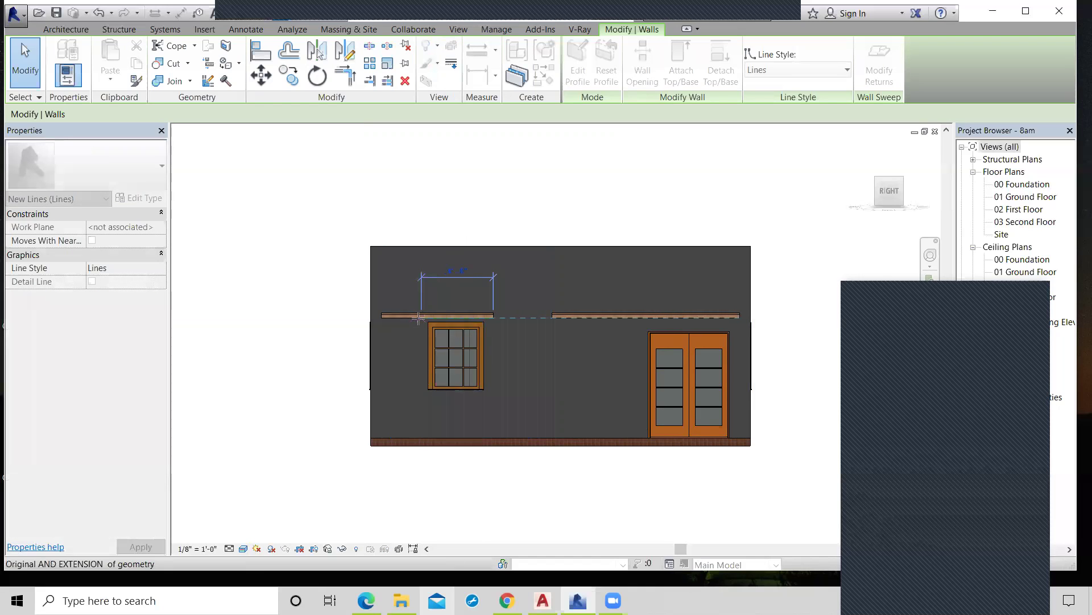
drag(419, 317, 421, 317)
click(290, 336)
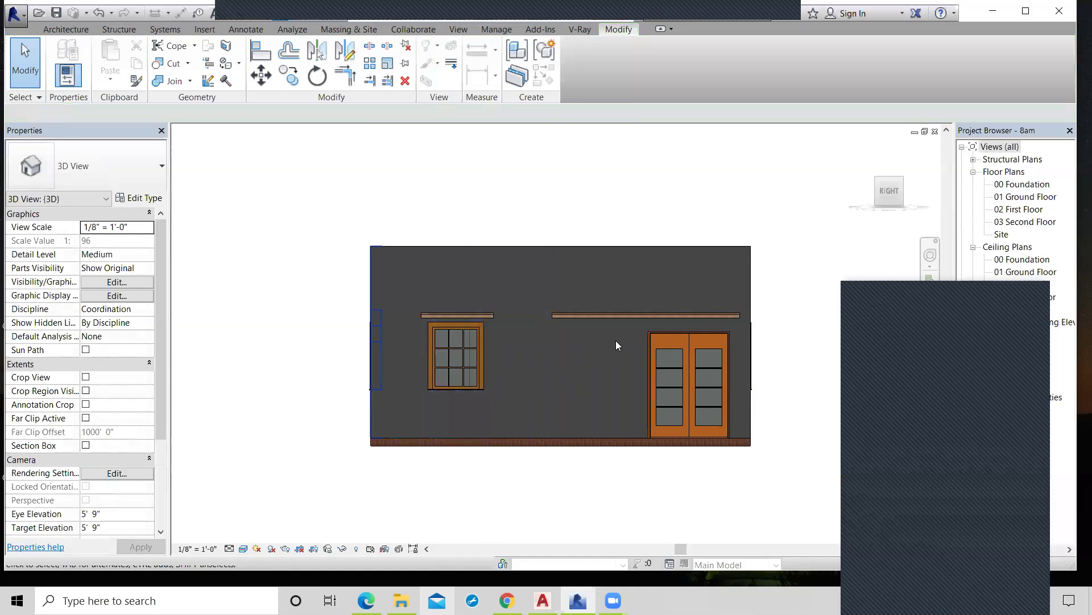
Step: Shorten the sweep above the double door at its inner end so it extends only slightly past the door frame
click(555, 319)
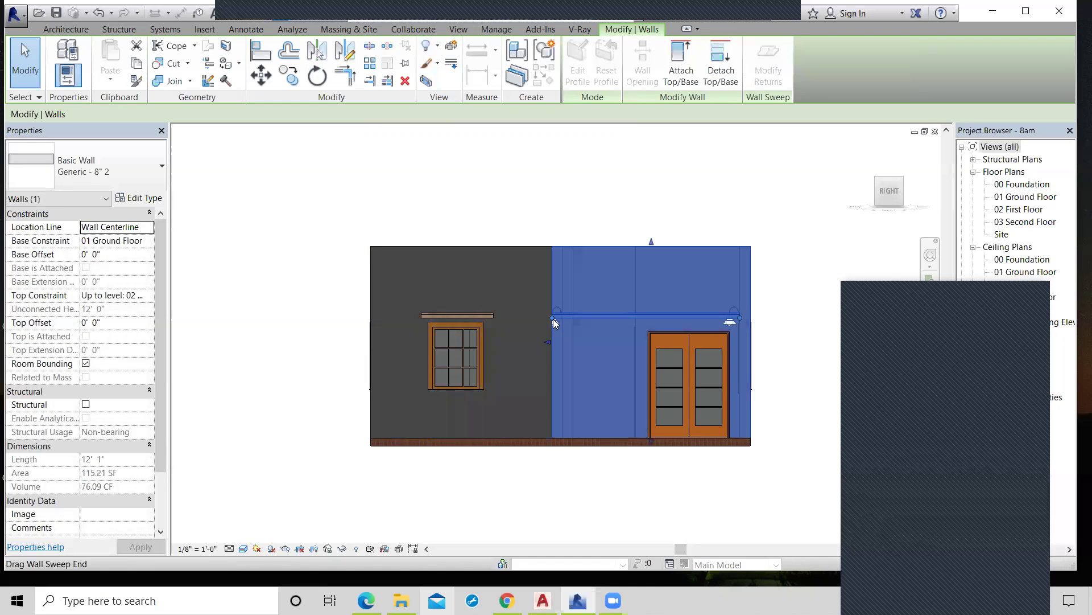
drag(577, 321, 638, 326)
click(299, 388)
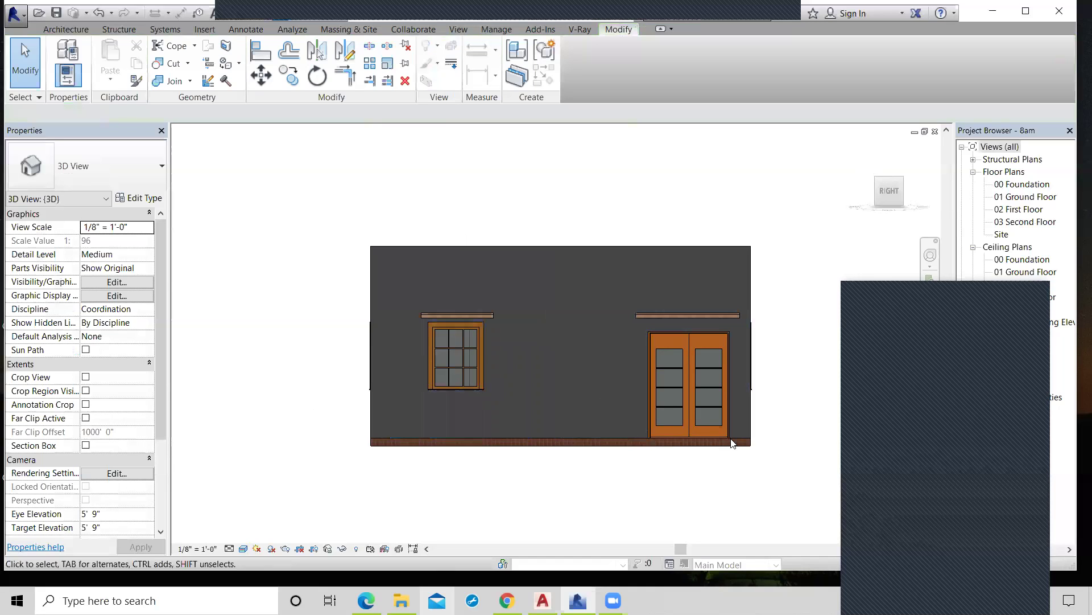
shift+middle_drag(732, 444, 734, 443)
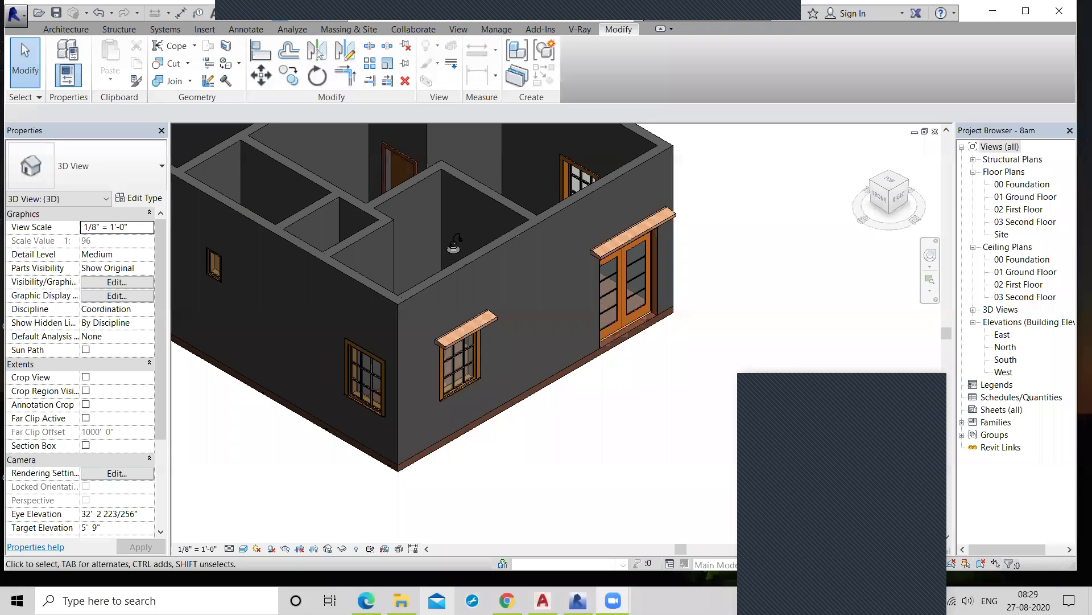
Step: Create a new family from the Profile family template
click(16, 15)
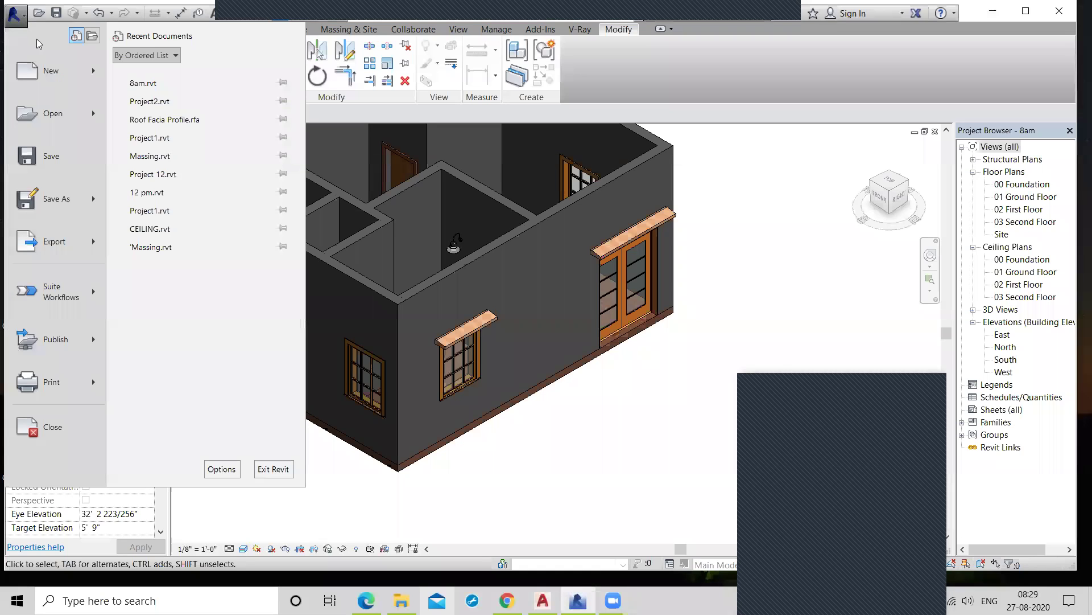
mouse_move(94, 71)
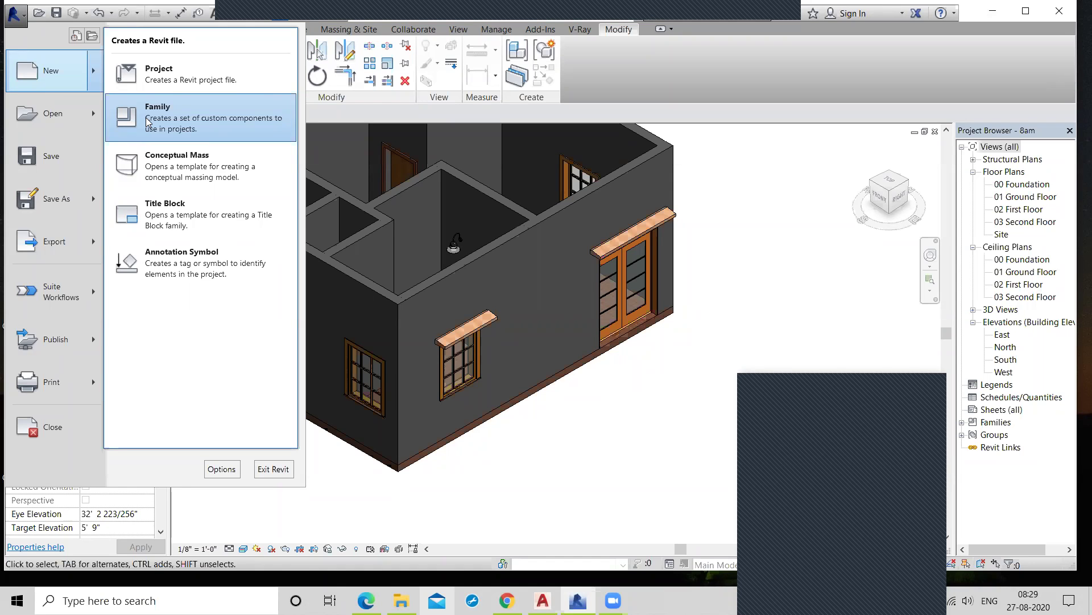
click(146, 121)
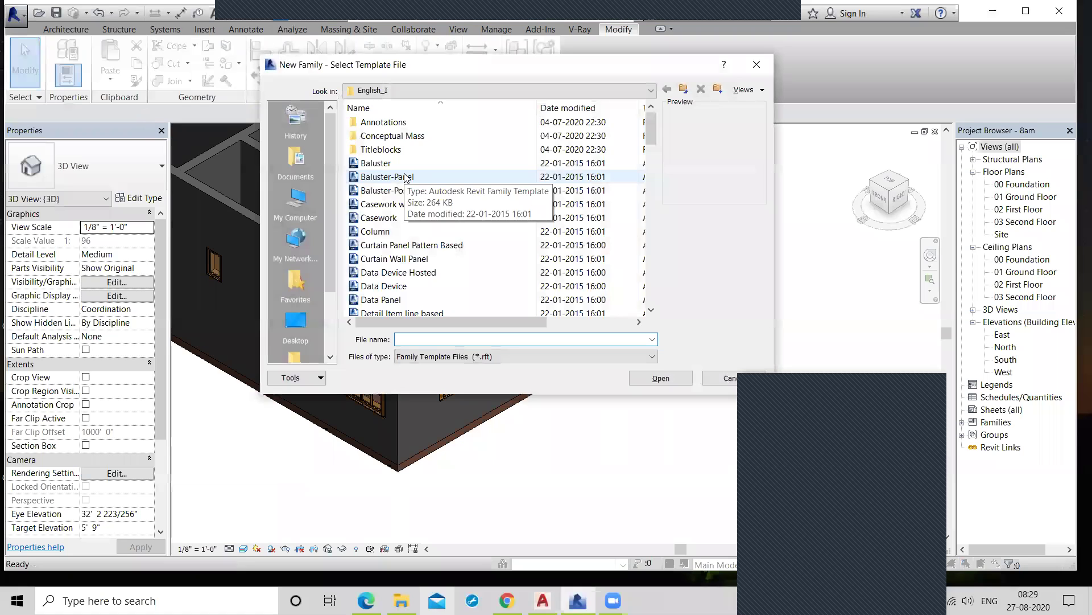
scroll(406, 183, down, 5)
scroll(405, 185, down, 5)
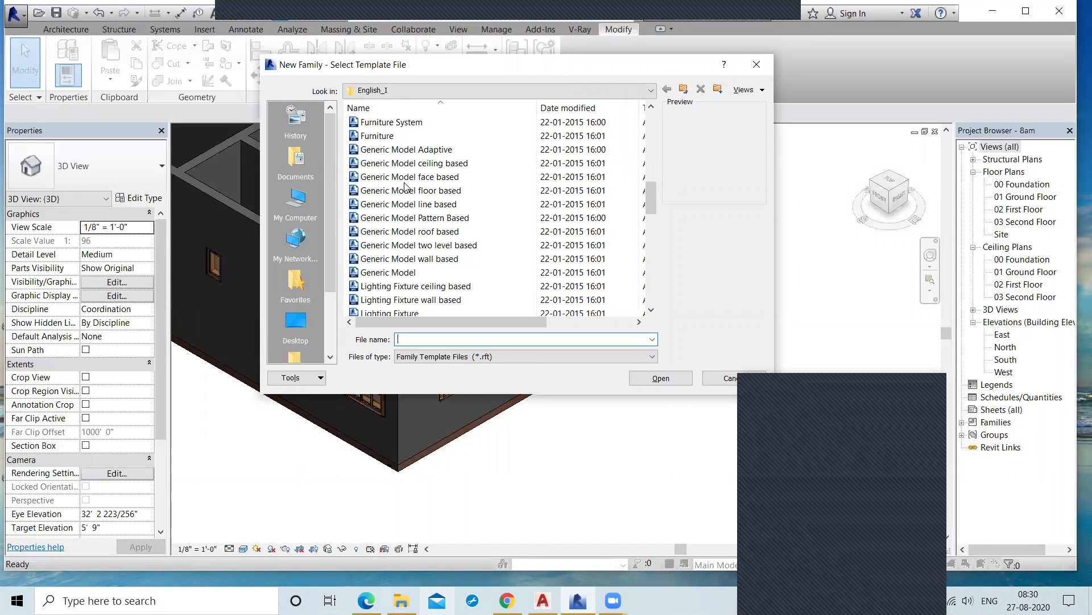
scroll(405, 186, down, 2)
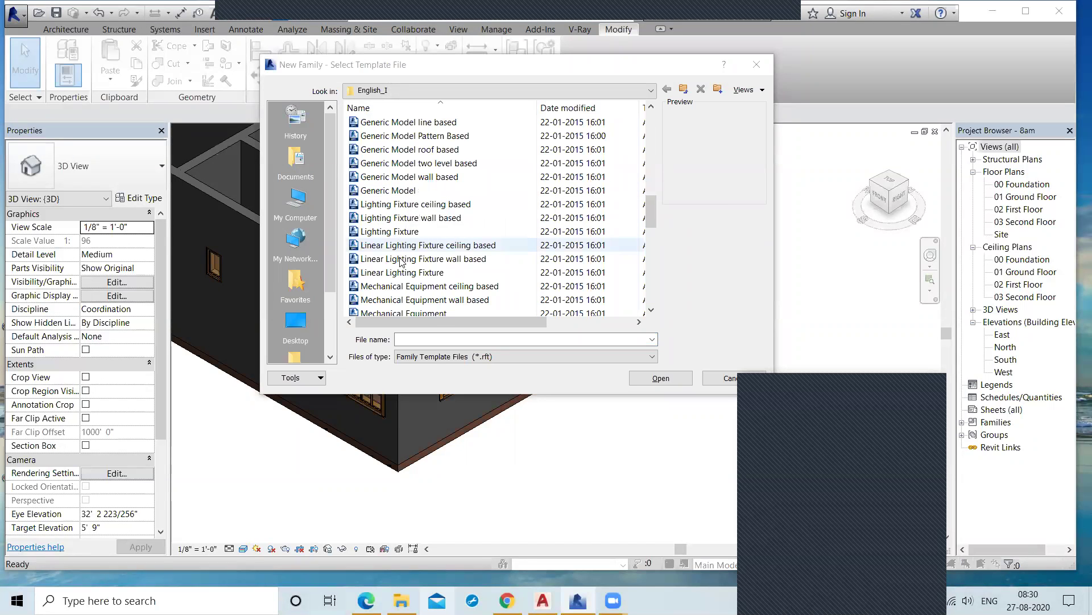
scroll(402, 259, down, 2)
click(382, 300)
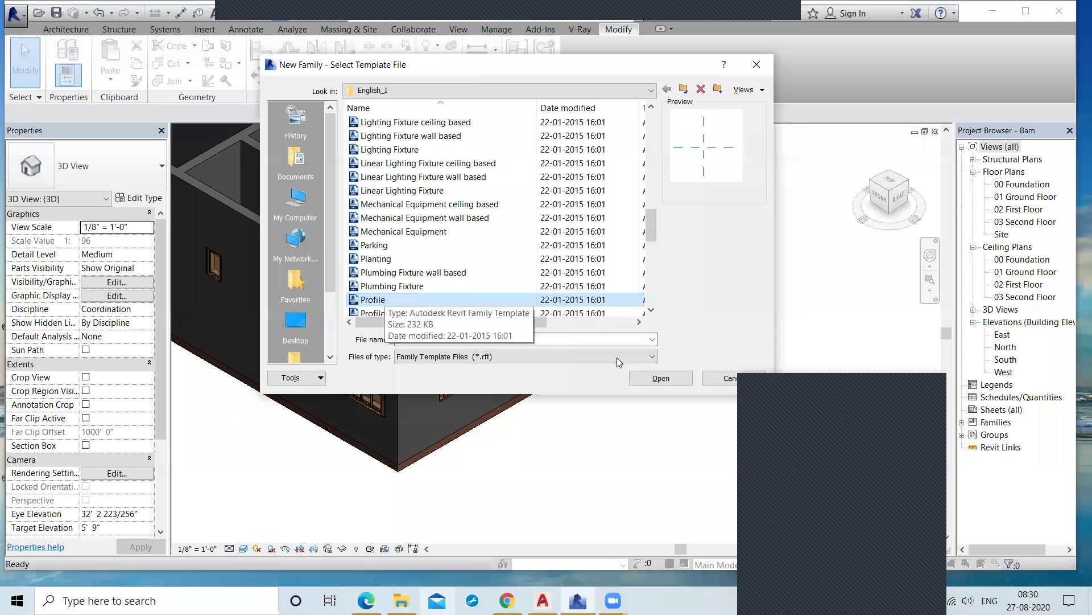
click(657, 378)
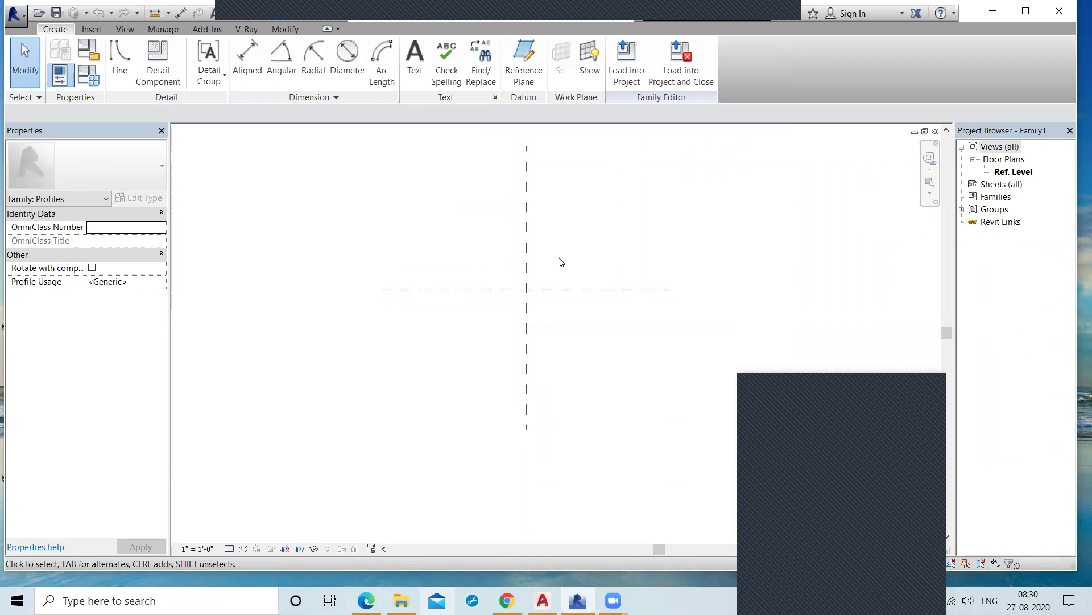
Step: Draw the profile's 6-inch vertical edge up from the reference plane intersection and its 2'-6" base edge along the horizontal reference plane
click(117, 57)
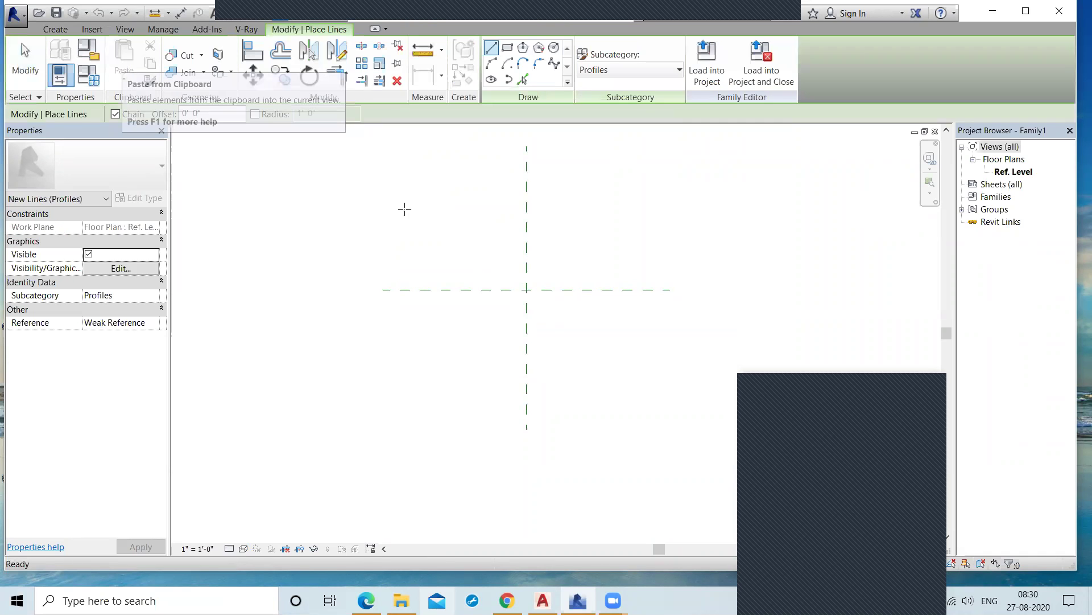
click(527, 291)
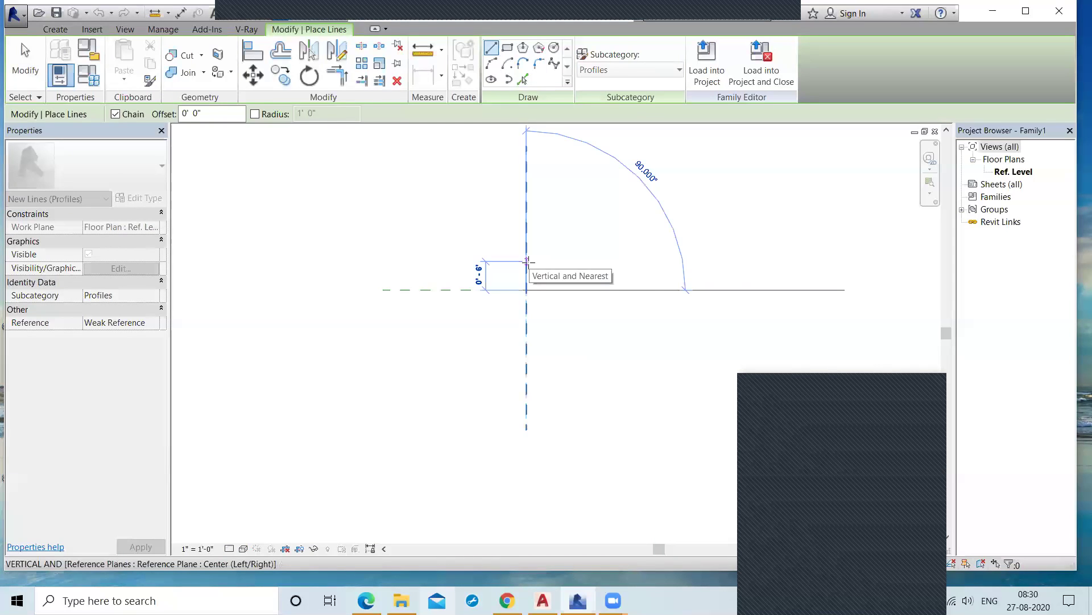
click(528, 262)
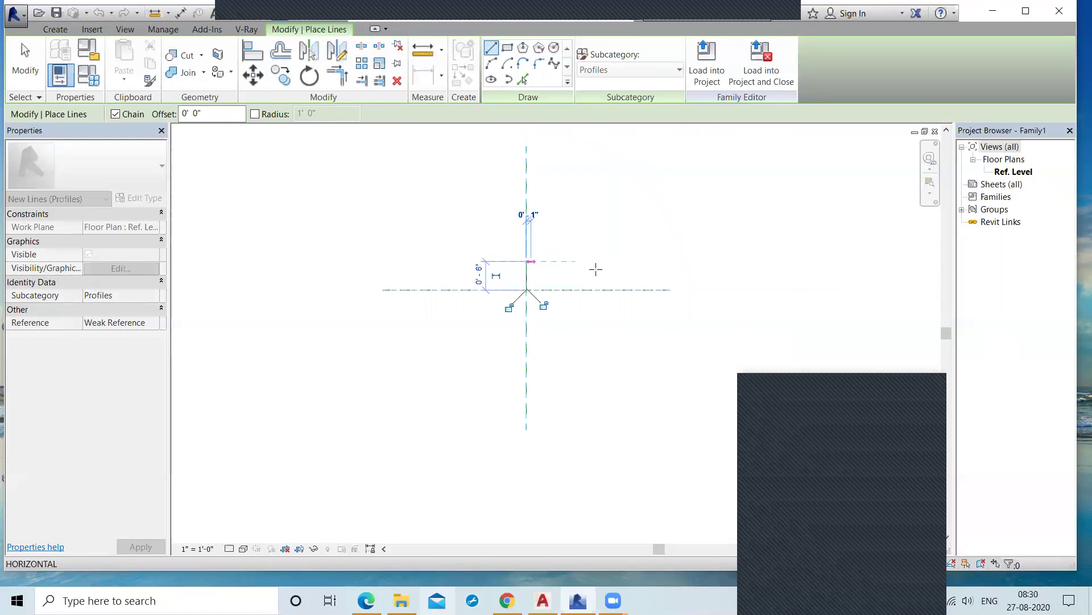
scroll(711, 271, up, 1)
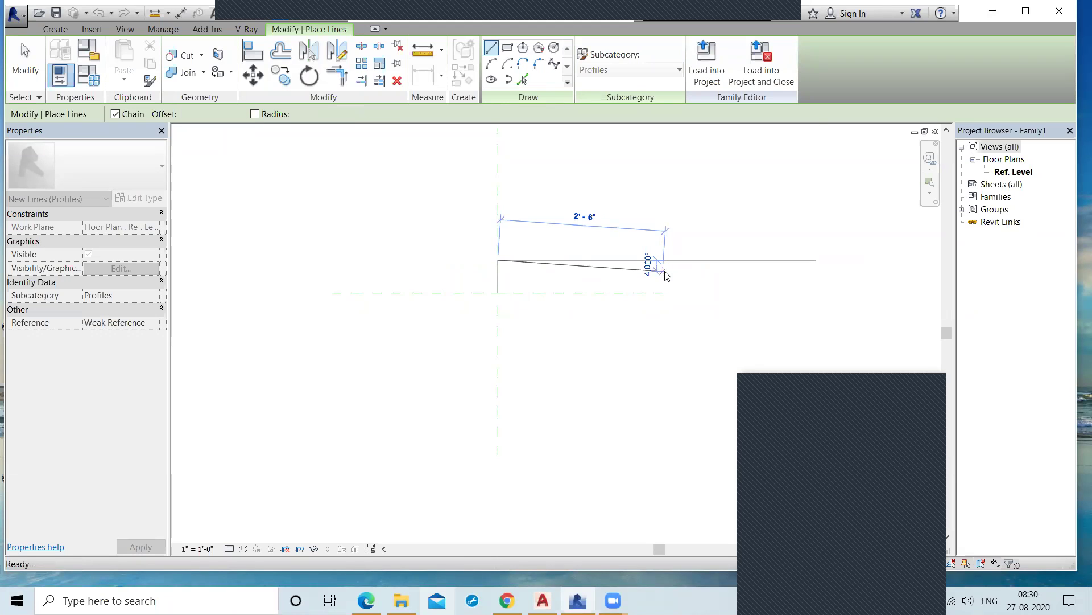
key(Escape)
click(498, 292)
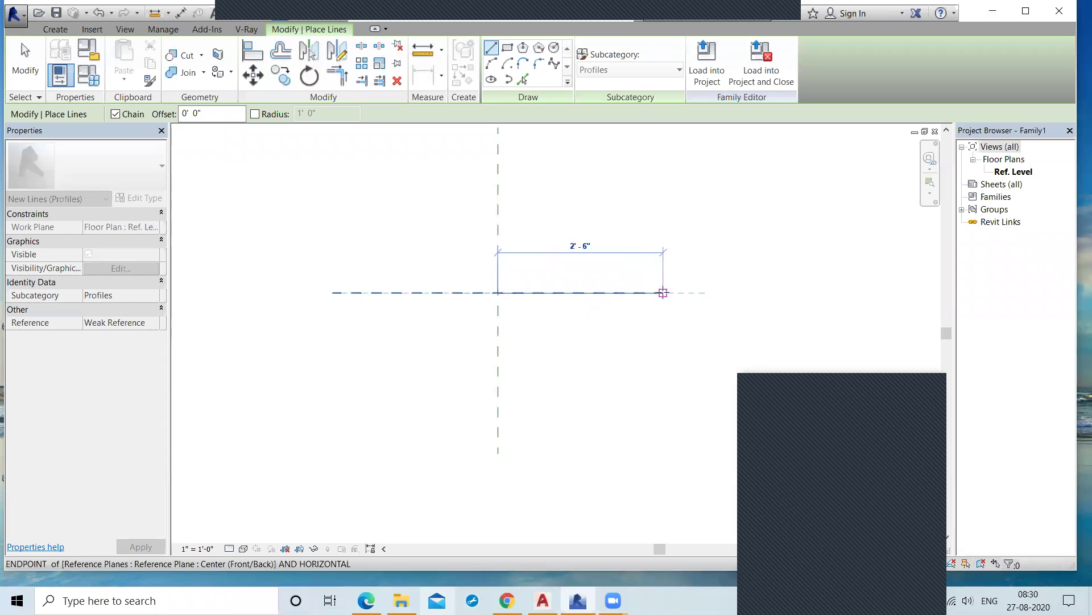
click(664, 293)
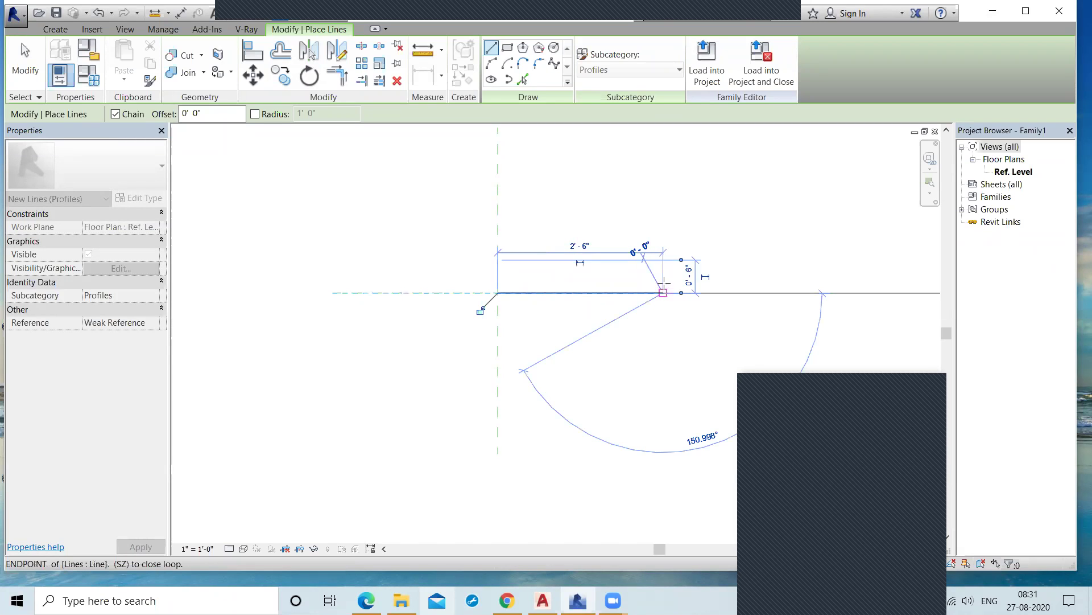
Step: Close the profile with a short vertical outer edge and a sloped top edge back to the upper end of the 6-inch edge
scroll(664, 282, up, 1)
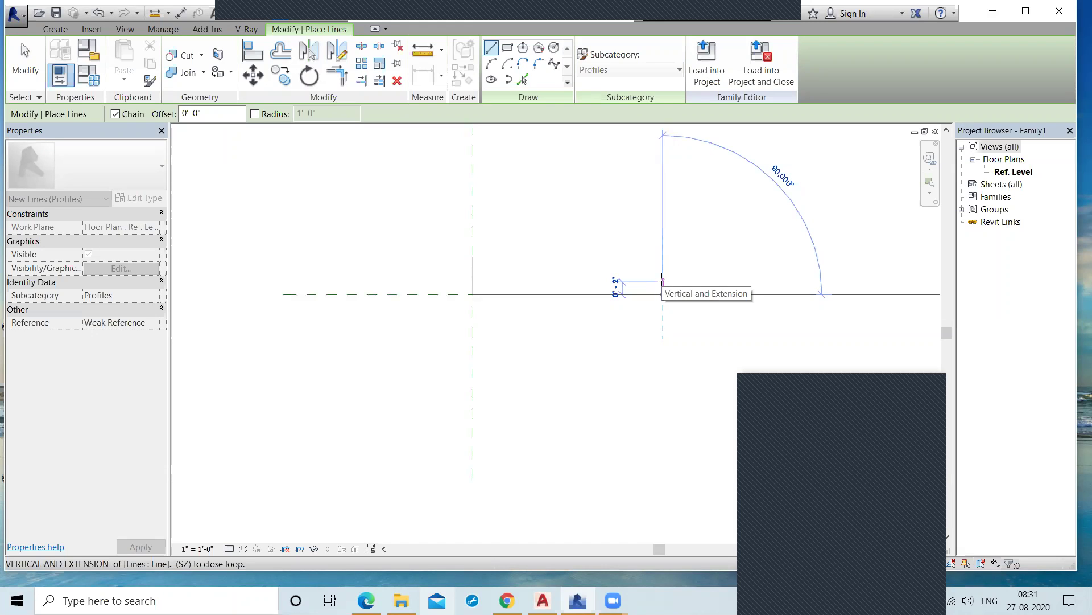
click(663, 280)
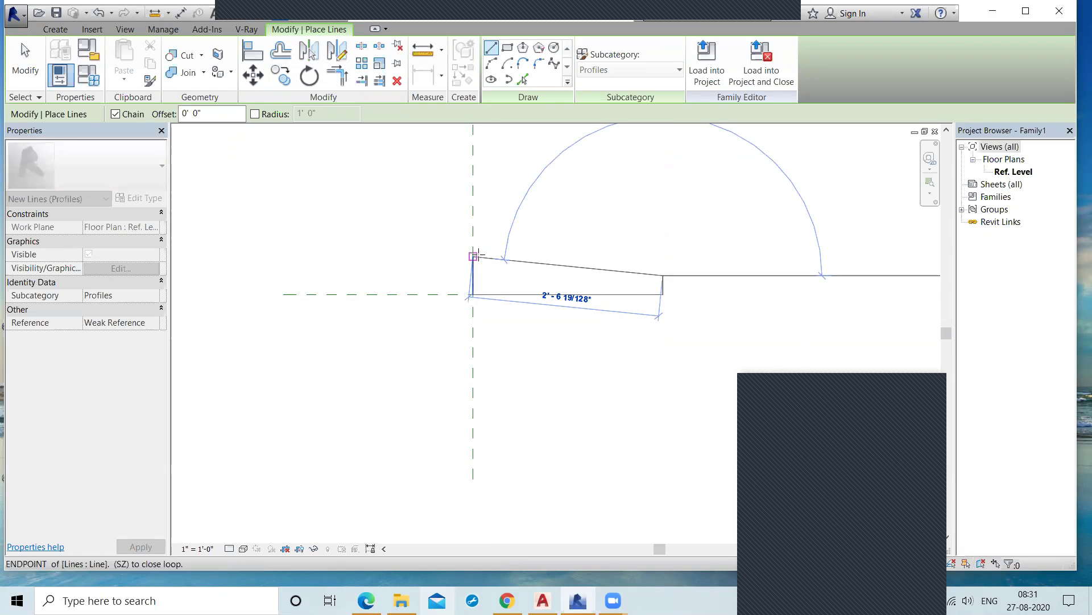
click(474, 256)
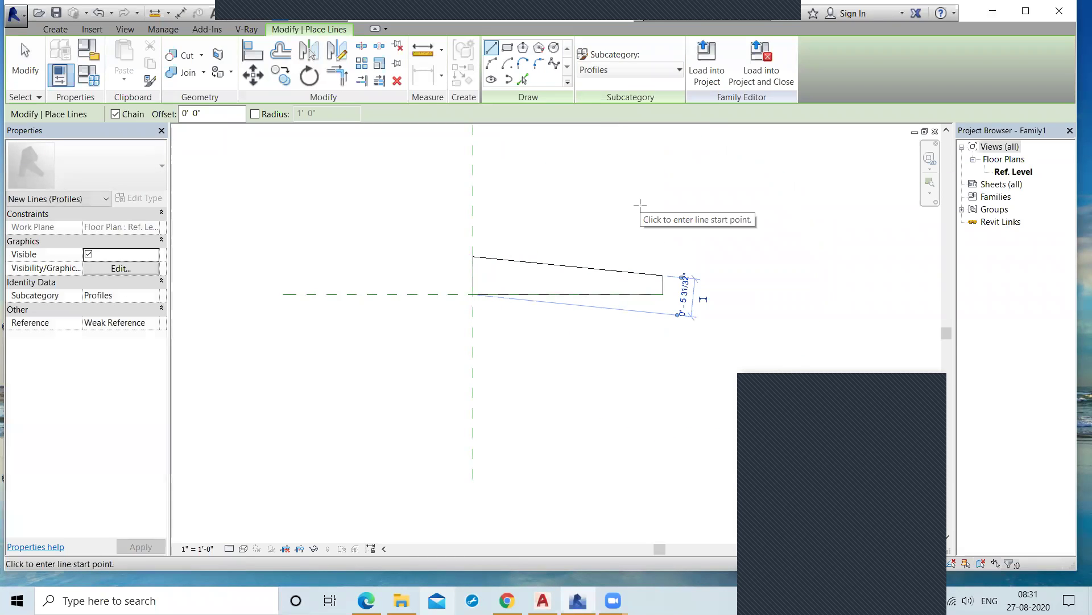
key(s)
key(l)
scroll(653, 288, up, 2)
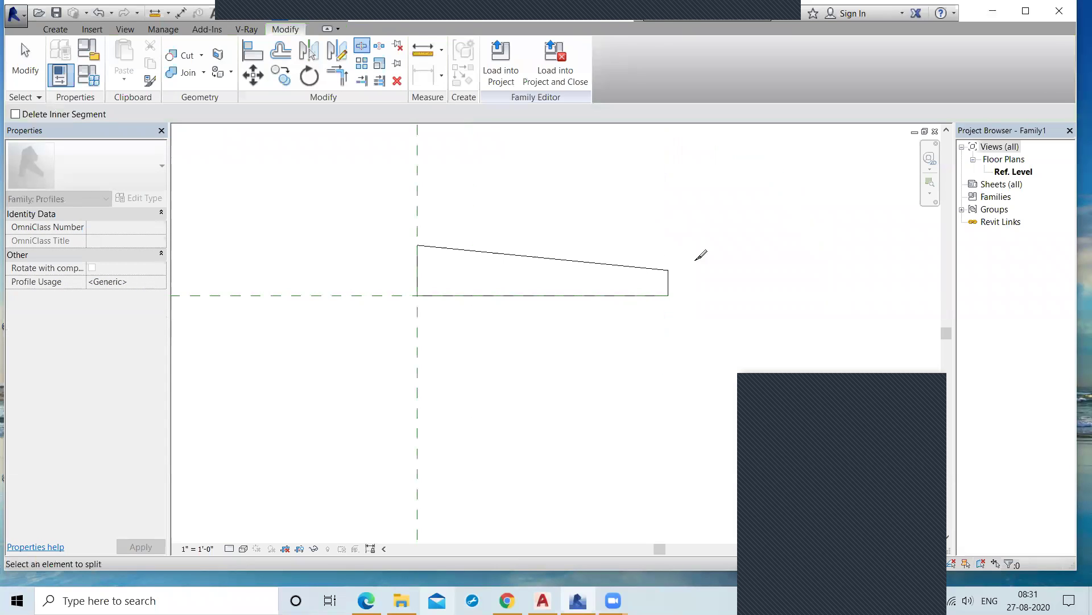
scroll(647, 280, up, 1)
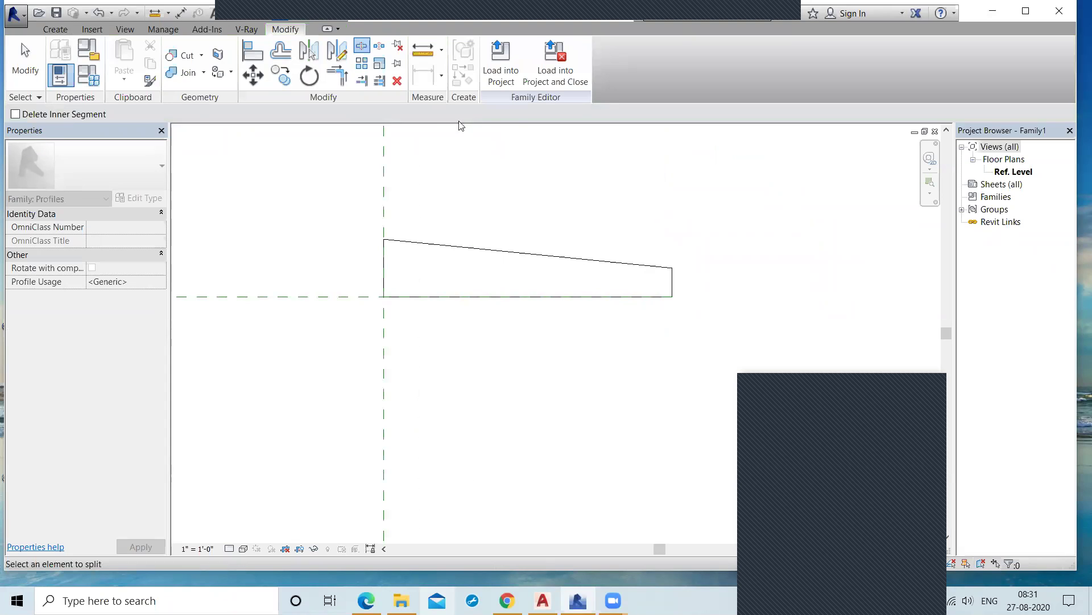
key(Escape)
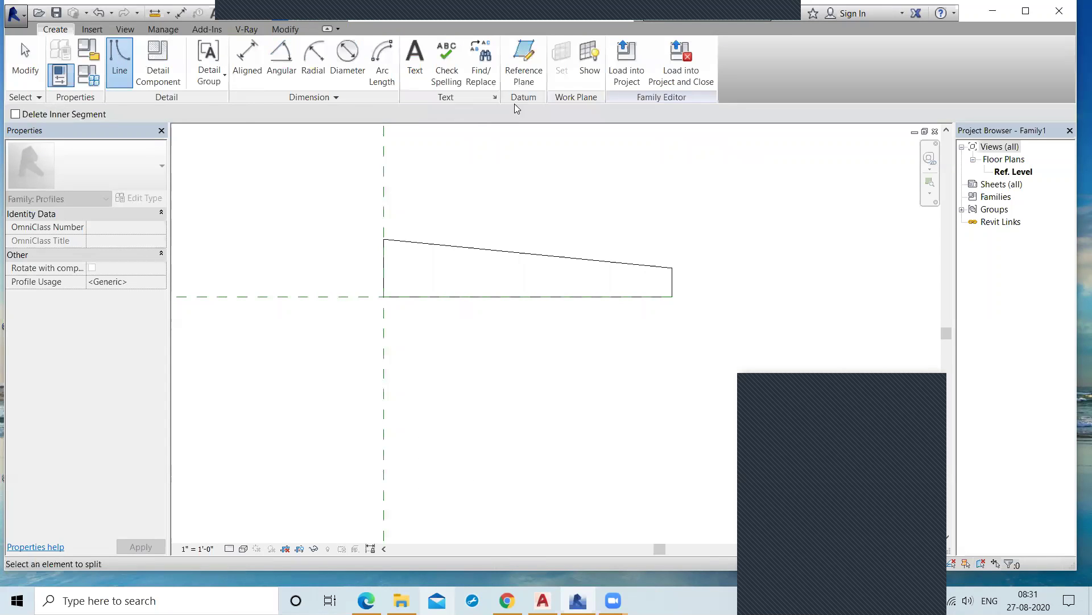
Step: Round the profile's lower outer corner with a fillet arc of about 2 3/4 inches radius between the base and the short edge
key(l)
key(i)
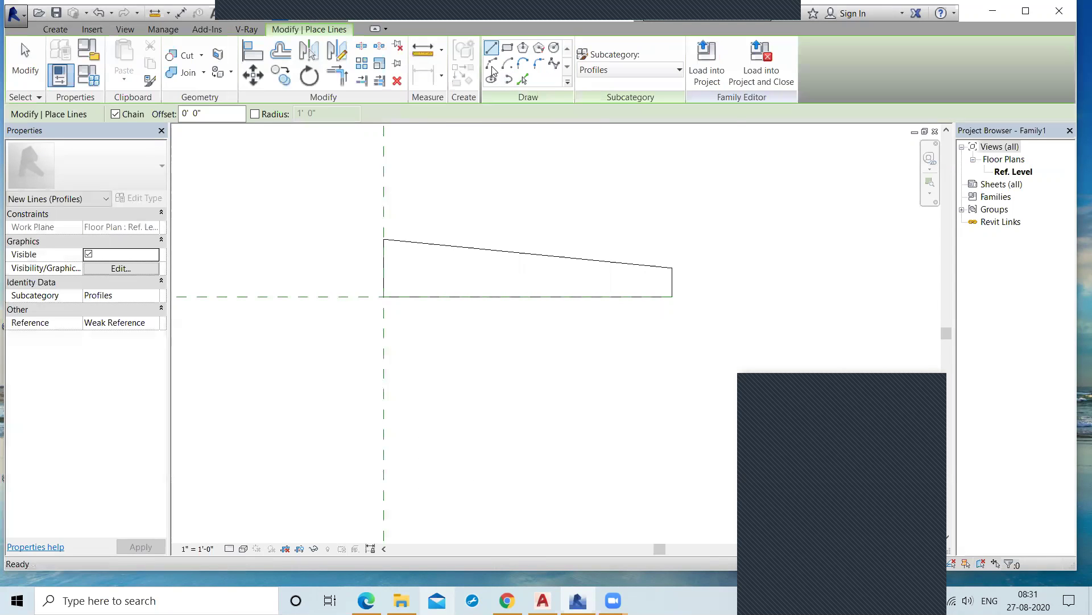
click(538, 65)
scroll(645, 292, up, 2)
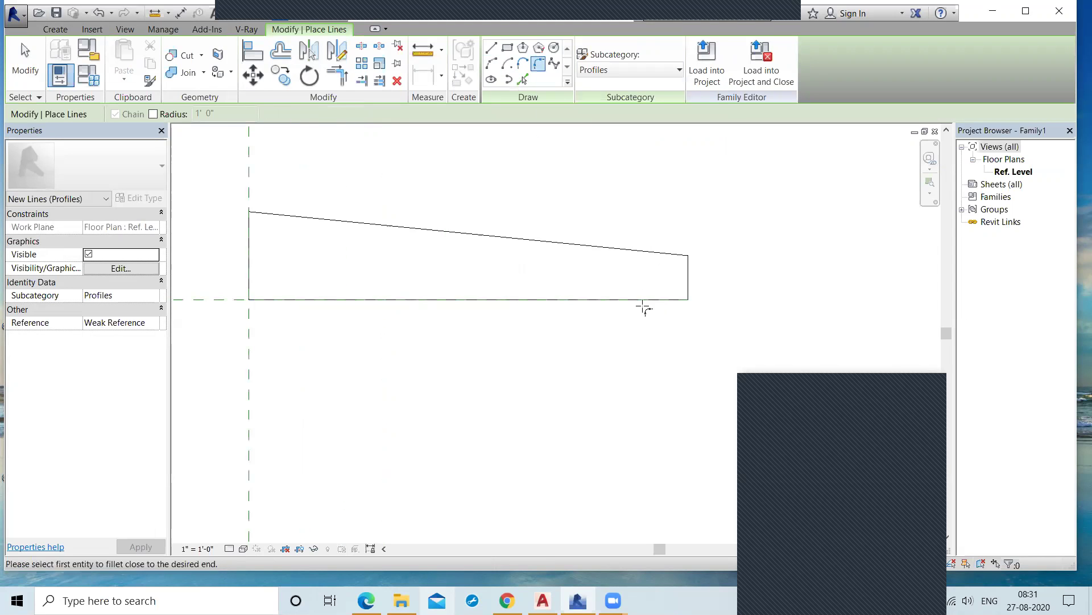
click(646, 299)
click(688, 293)
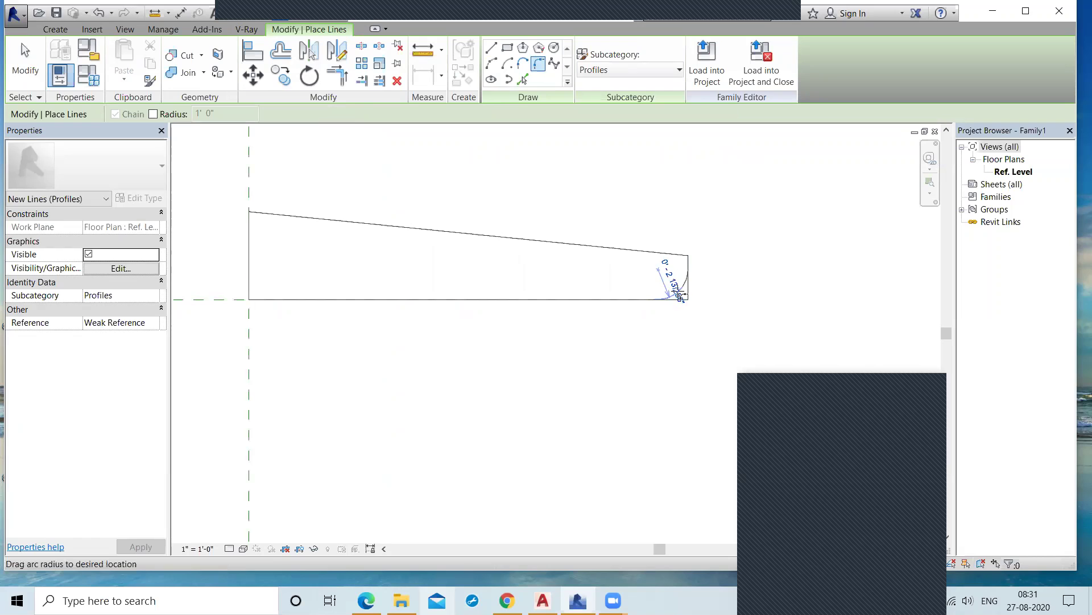
click(667, 283)
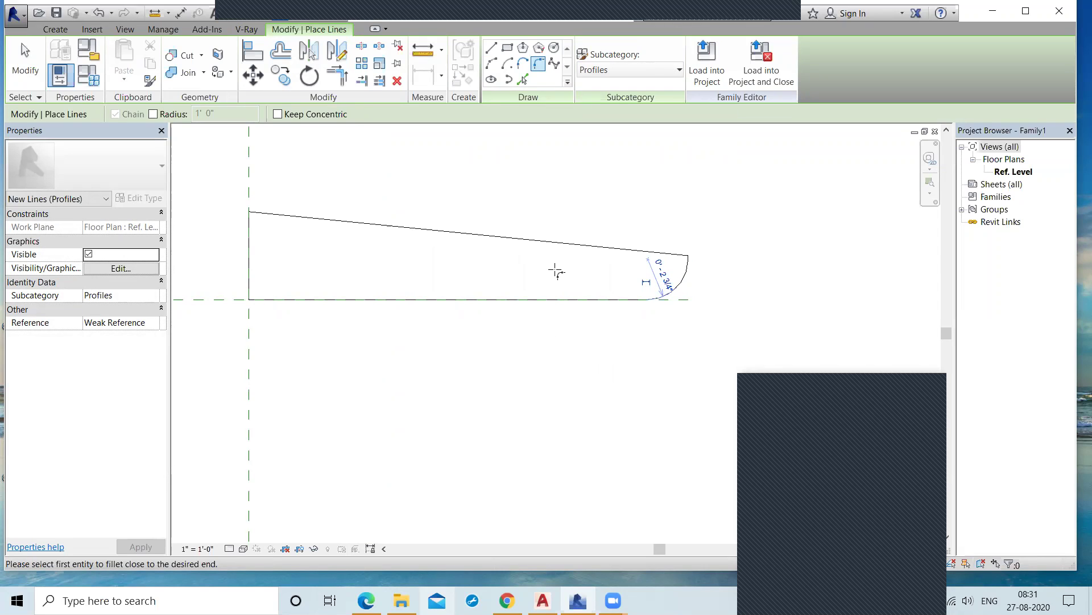
scroll(556, 272, down, 3)
right_click(605, 196)
click(624, 205)
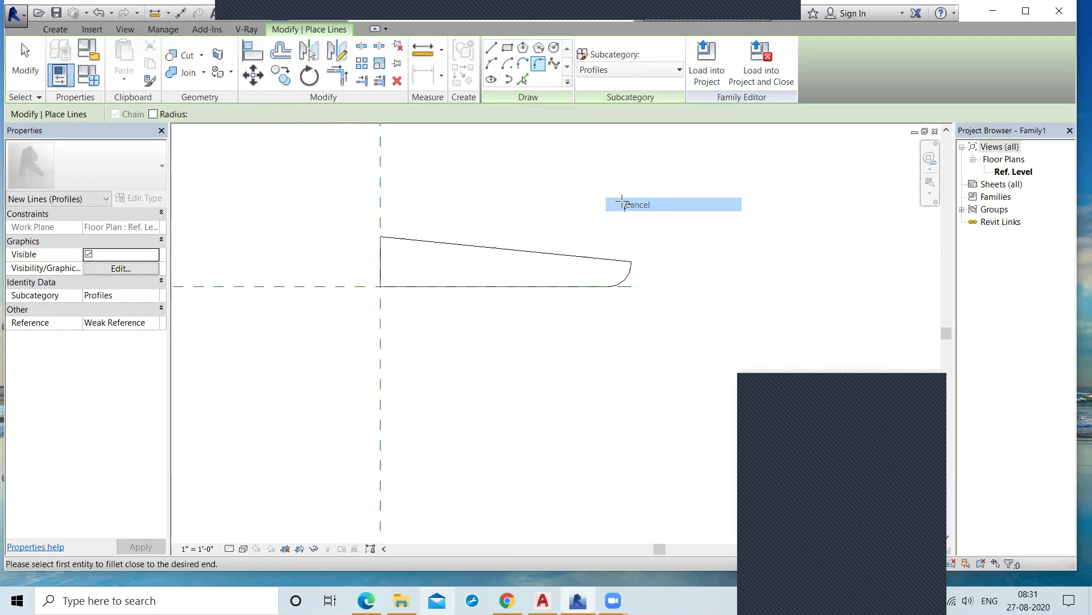
right_click(623, 201)
click(625, 205)
Step: Load the finished profile family into the house project
scroll(616, 305, up, 3)
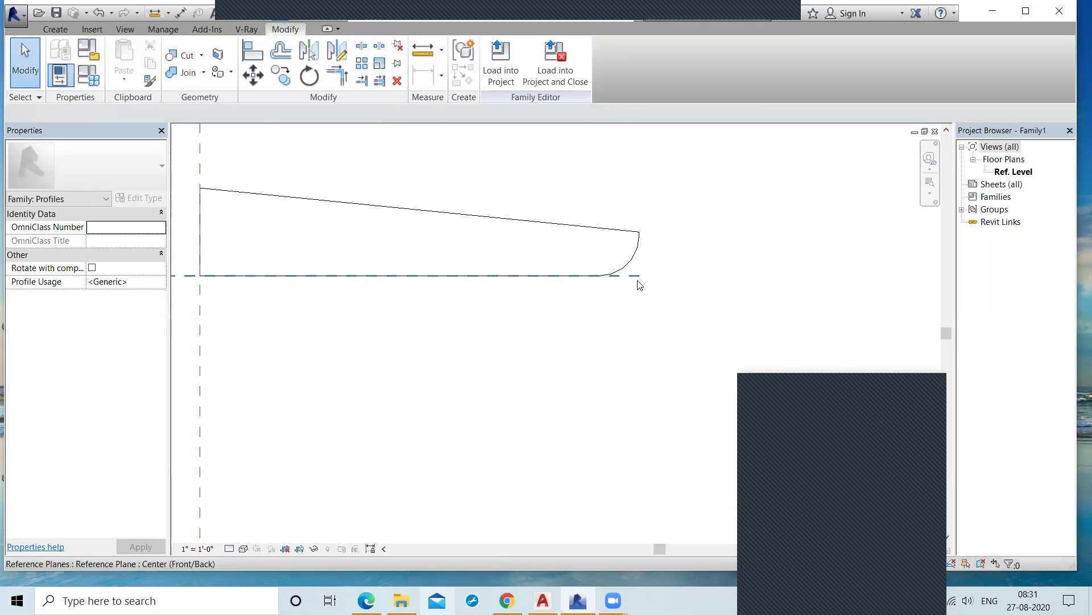
scroll(558, 222, down, 3)
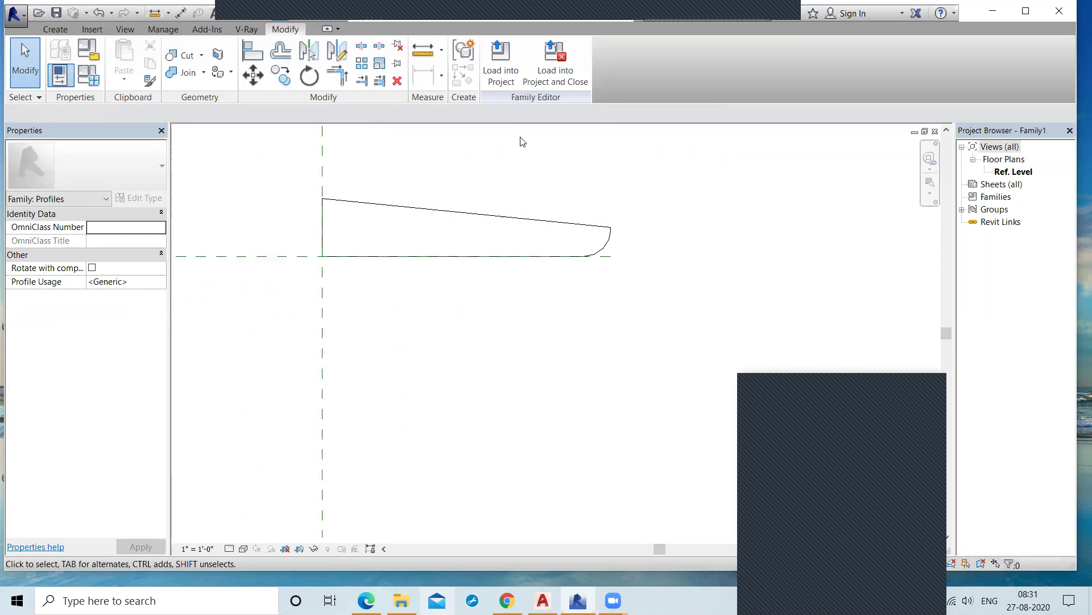
click(499, 72)
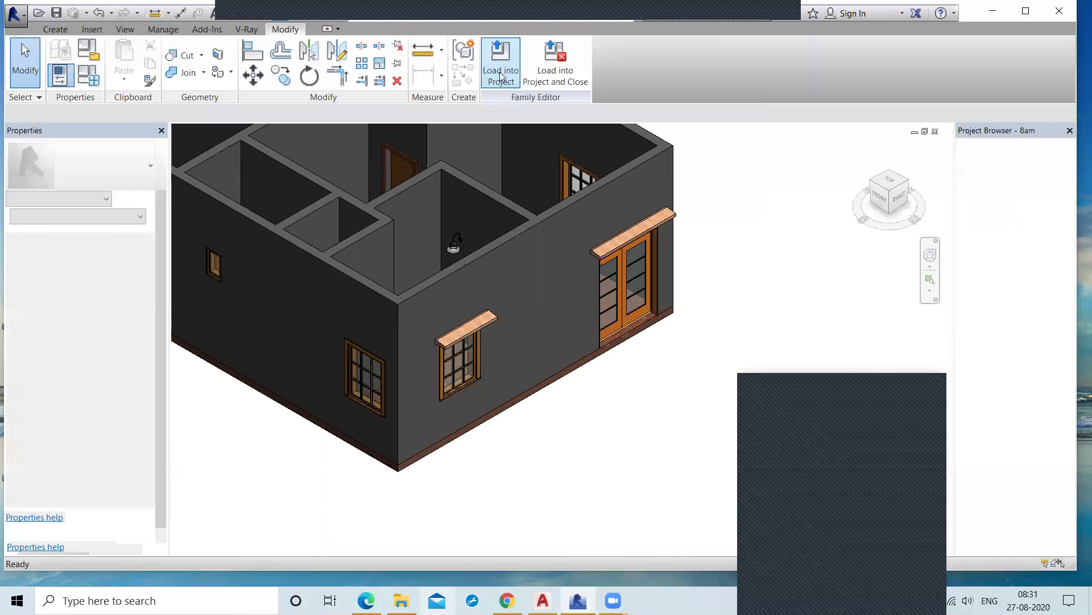
Step: Change the sweep profile to Family1 : Family1 in the structure of the window wall segment's type and apply it
click(458, 267)
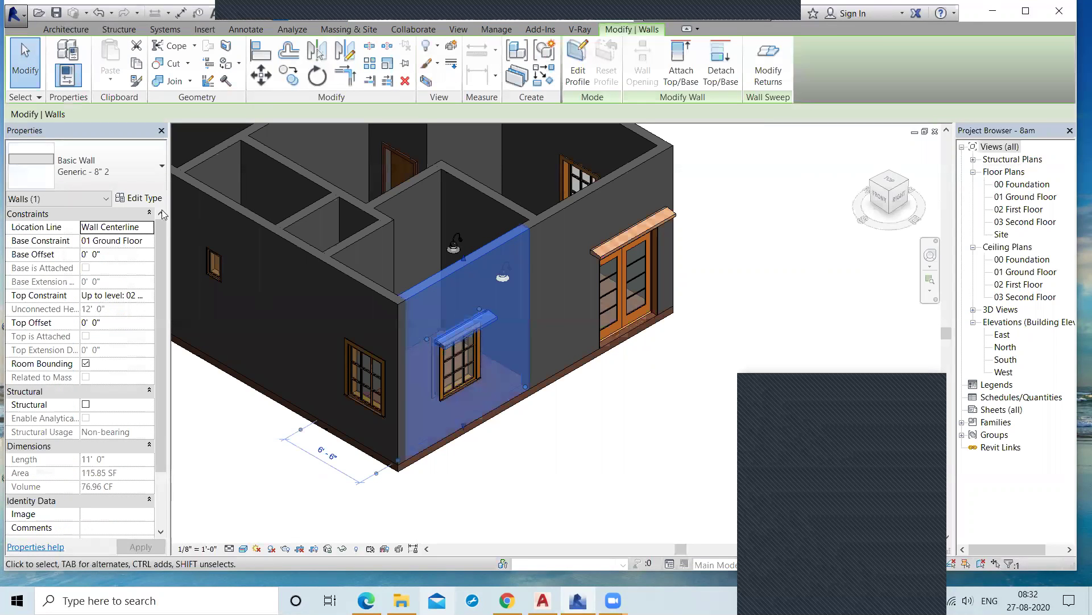
click(136, 199)
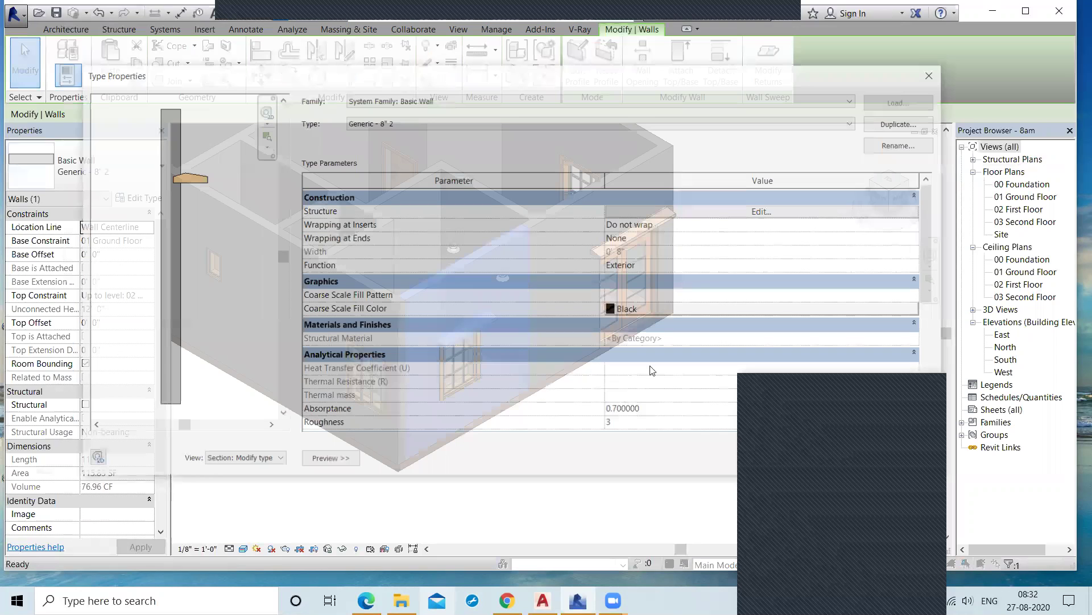
click(761, 213)
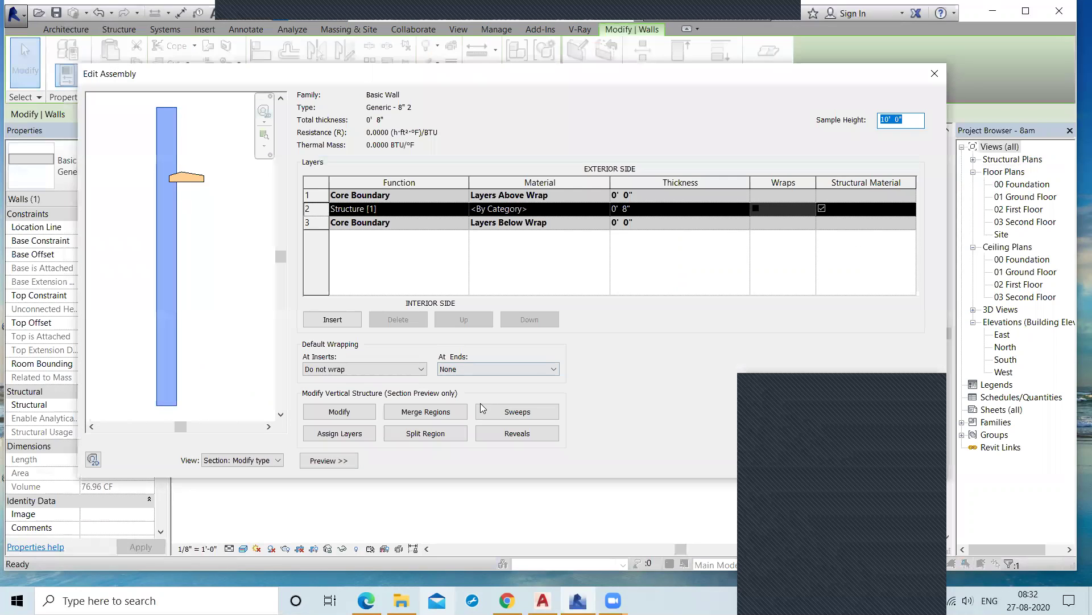
click(518, 412)
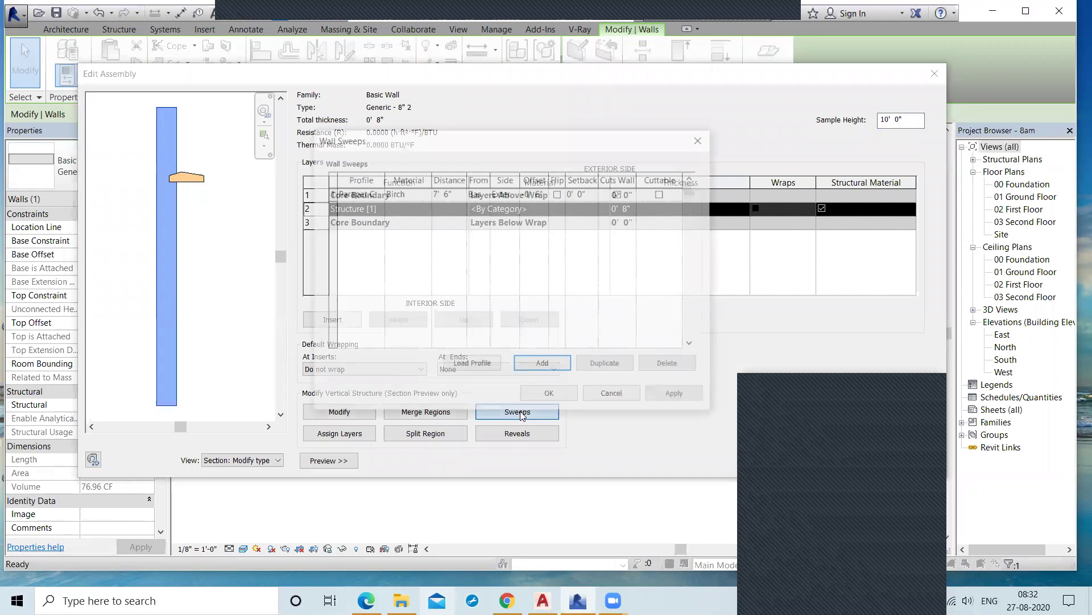
click(369, 197)
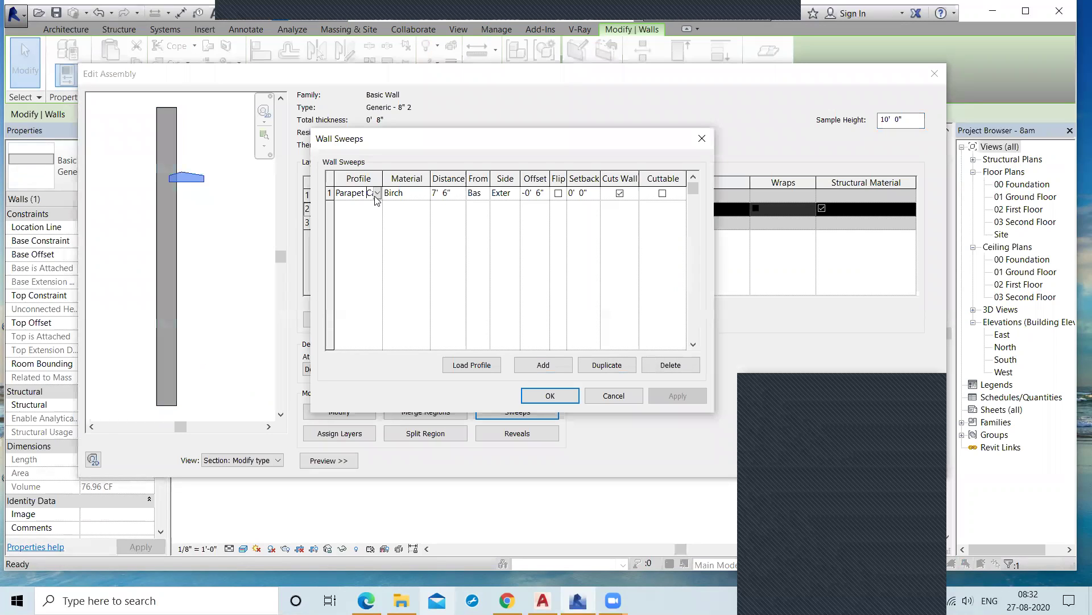
click(377, 192)
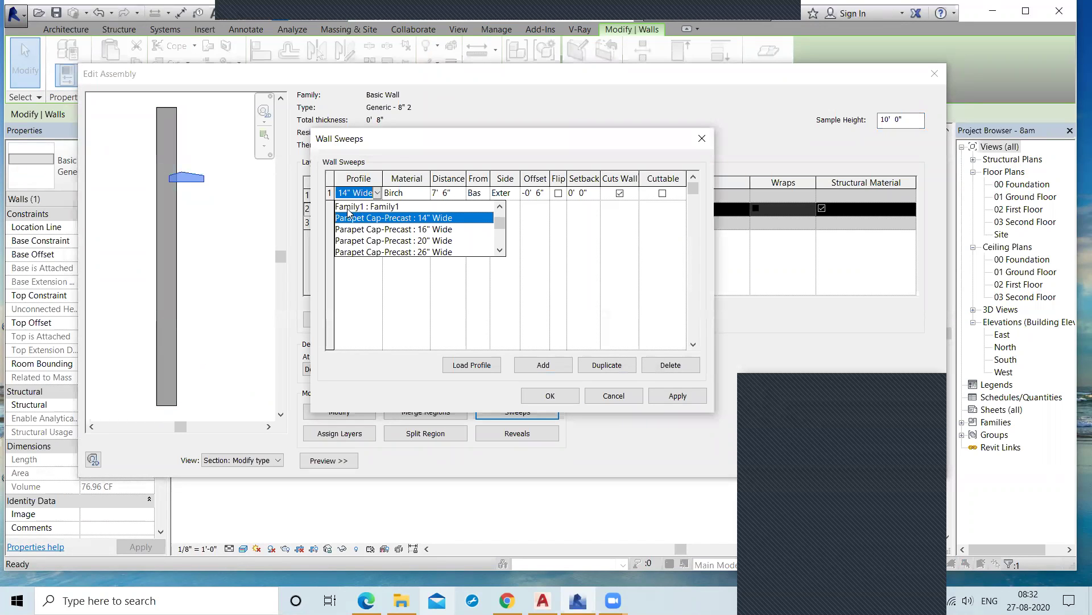
scroll(361, 210, up, 1)
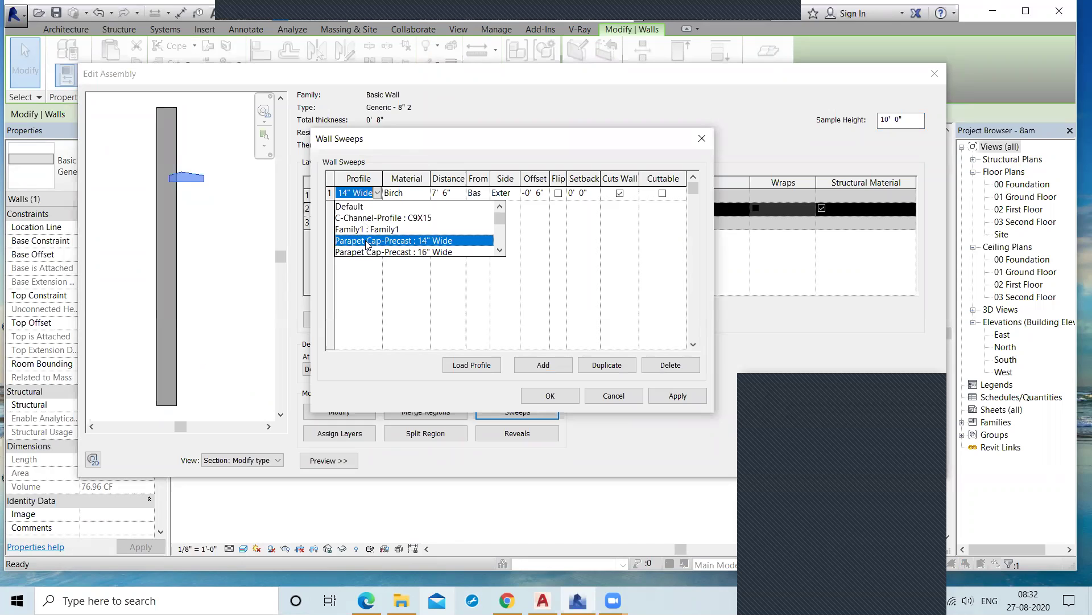
click(389, 229)
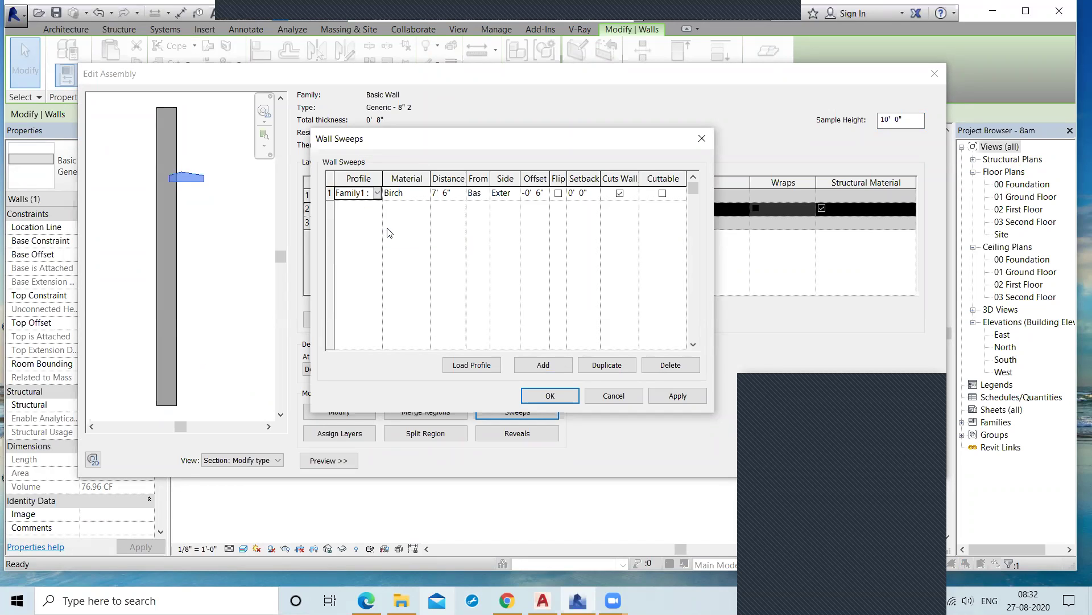
click(677, 395)
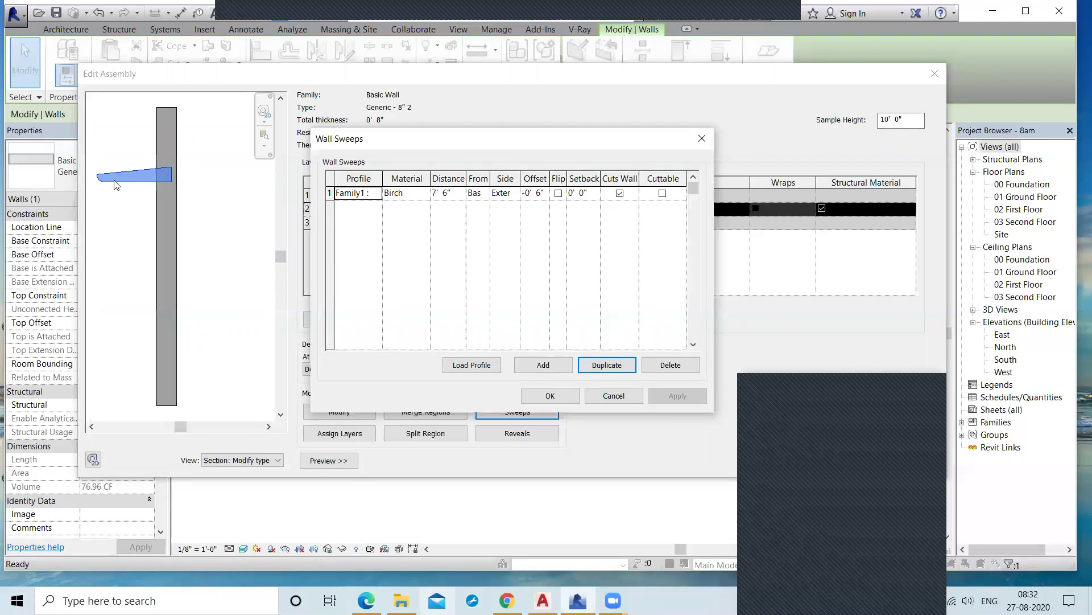
Step: Set the sweep's side to Interior and accept the changes to the wall assembly and wall type
click(505, 194)
click(515, 194)
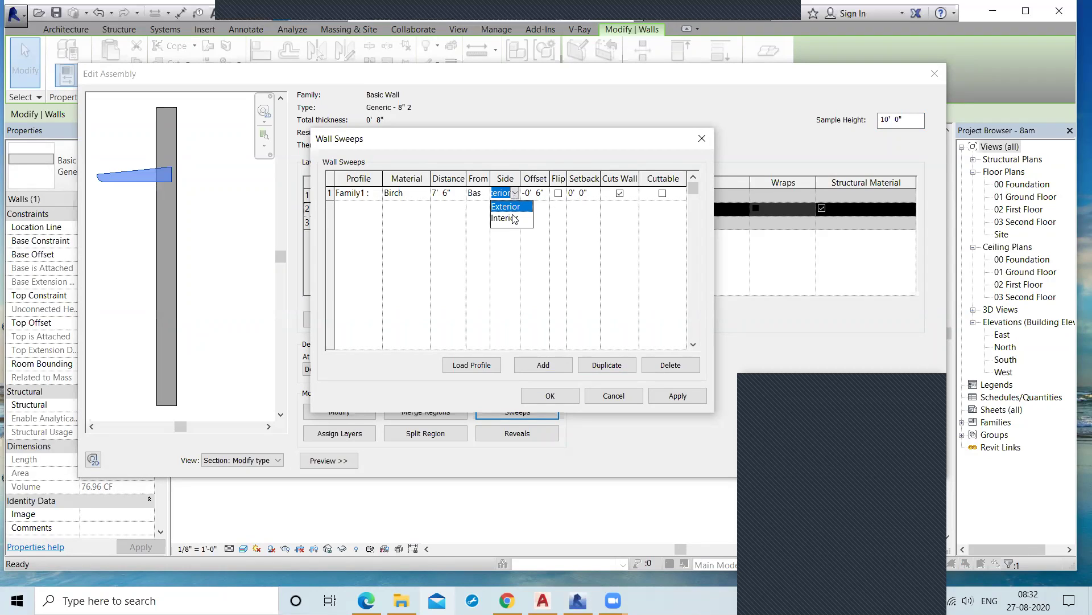
click(507, 220)
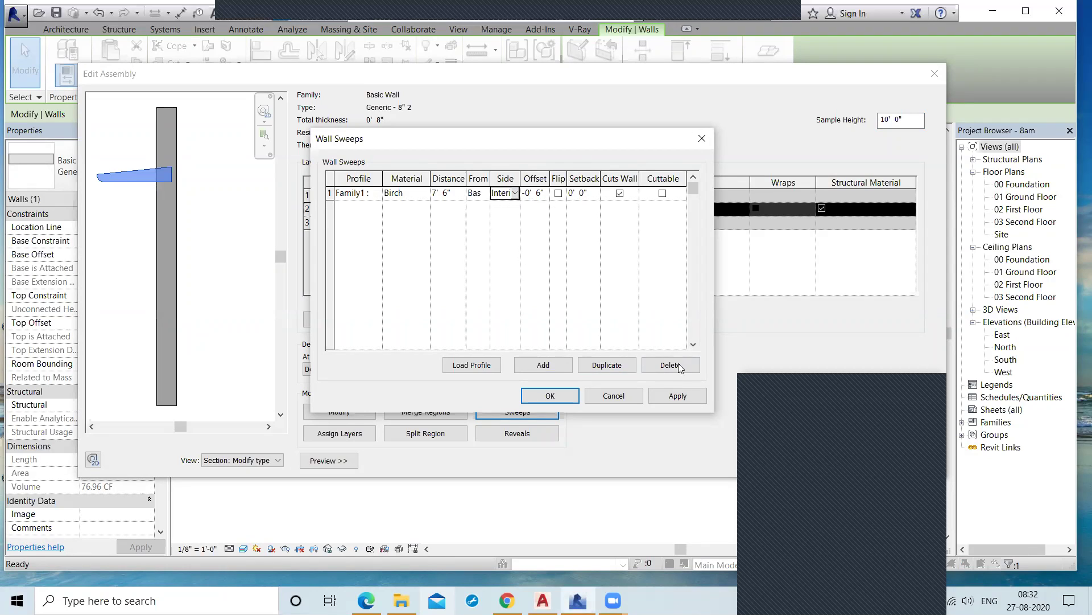
click(695, 397)
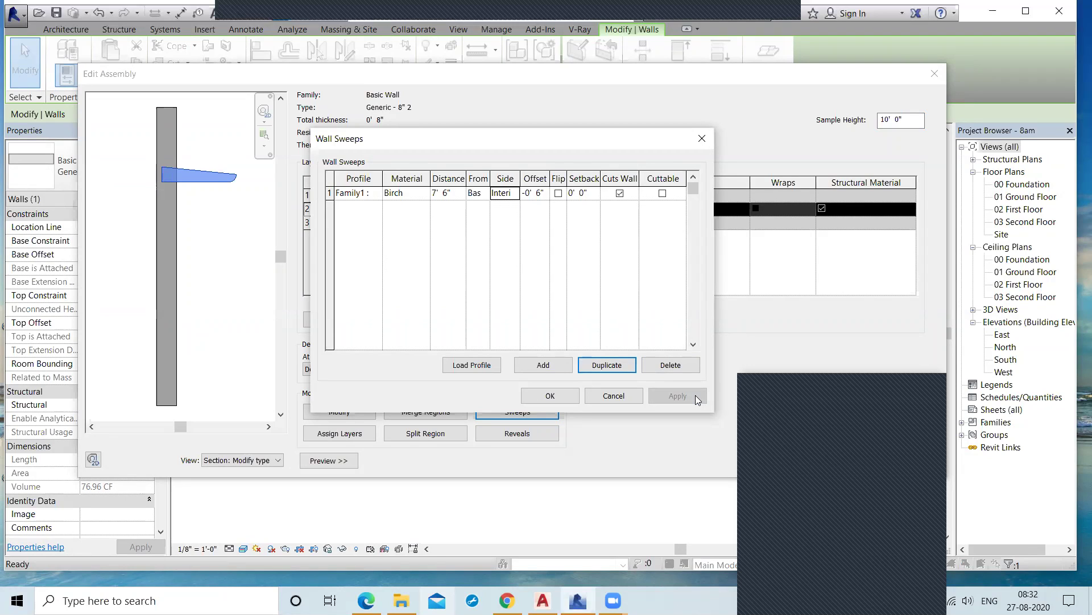
click(552, 396)
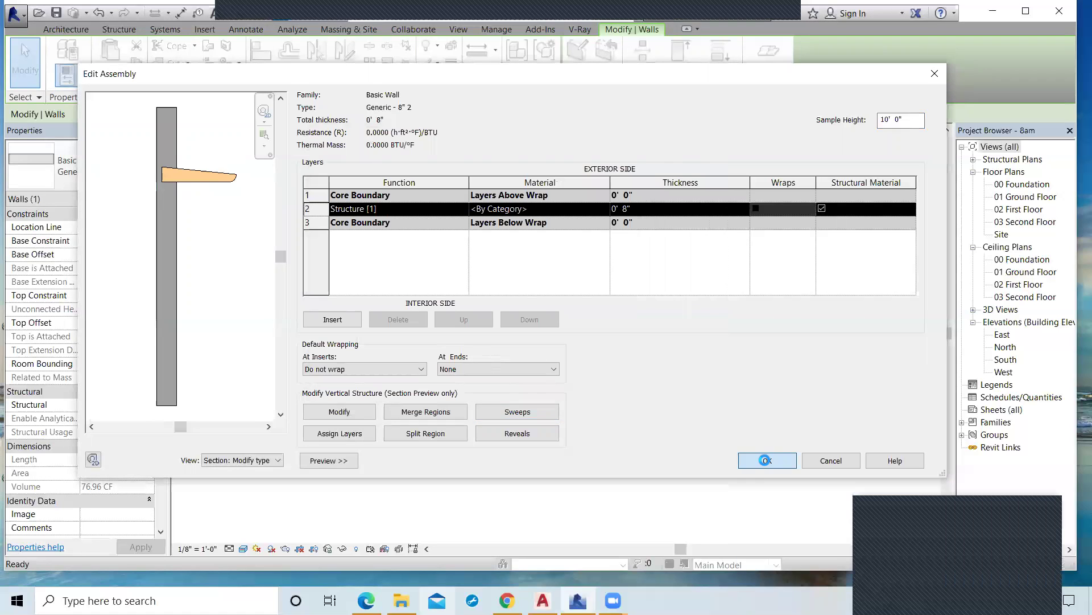
click(772, 460)
click(772, 459)
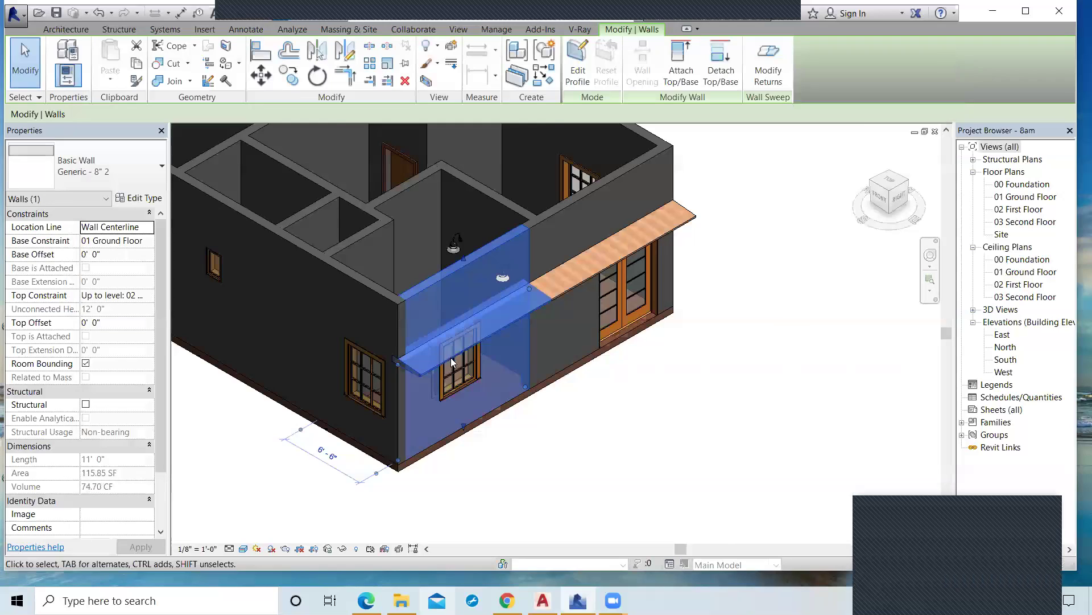
key(Escape)
scroll(451, 358, up, 4)
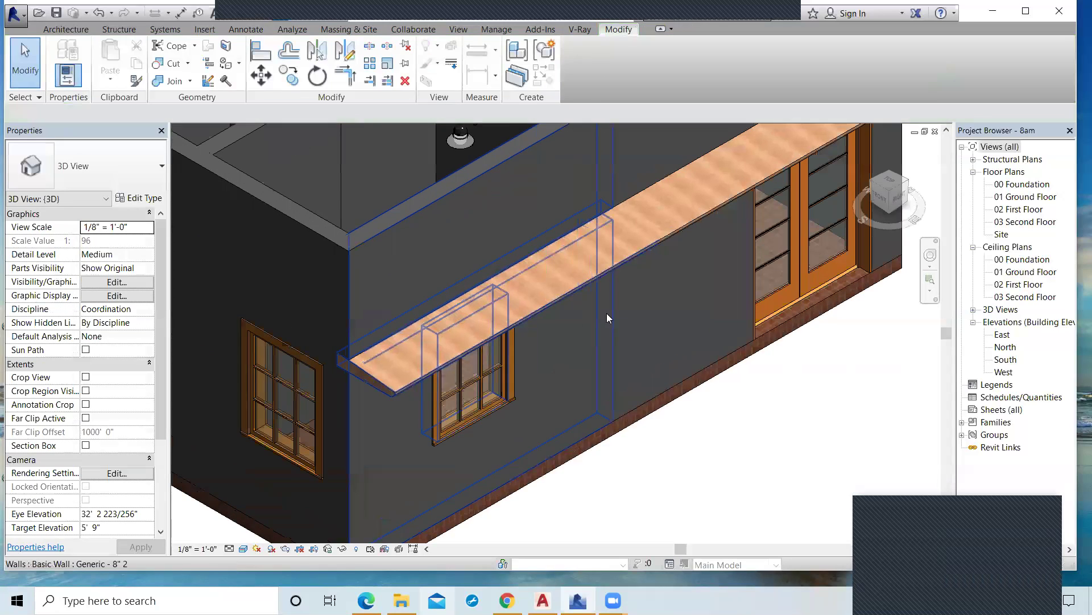
Step: Shorten the sweep on the window wall segment from both ends so it covers only the width above the window
click(598, 277)
scroll(569, 287, up, 3)
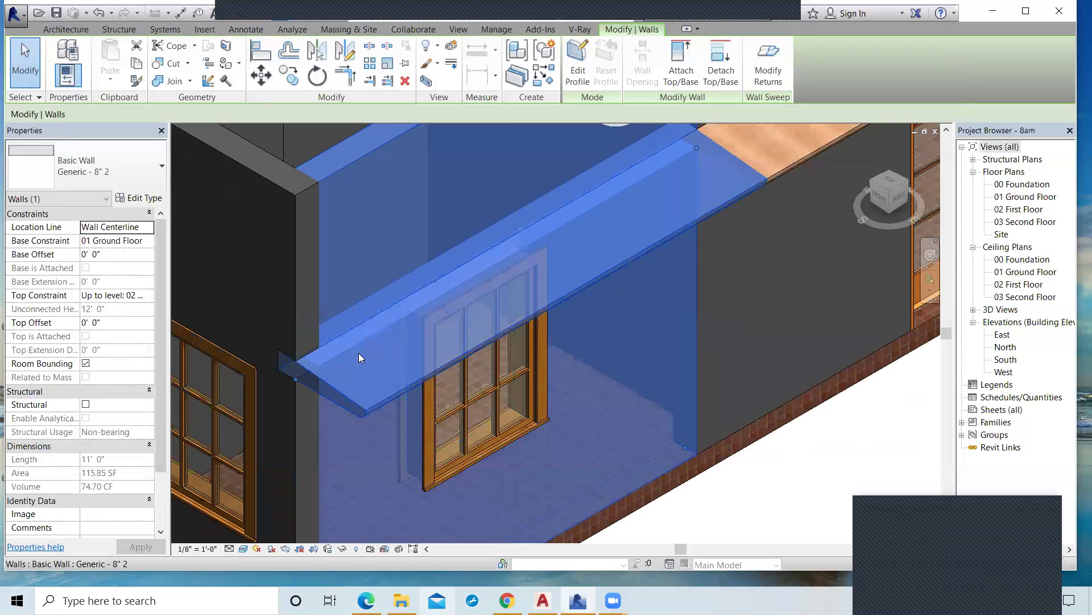
scroll(359, 354, down, 2)
click(420, 324)
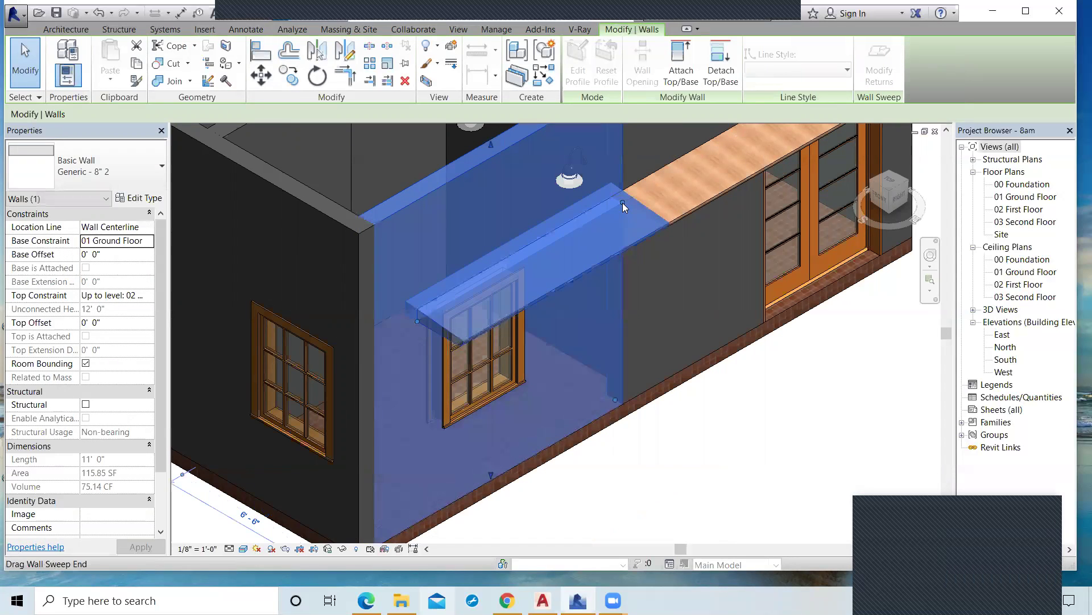
click(531, 249)
click(688, 438)
Step: Shorten the sweep on the door wall segment from its window-side end so it covers only the area above the door
middle_drag(689, 438, 546, 537)
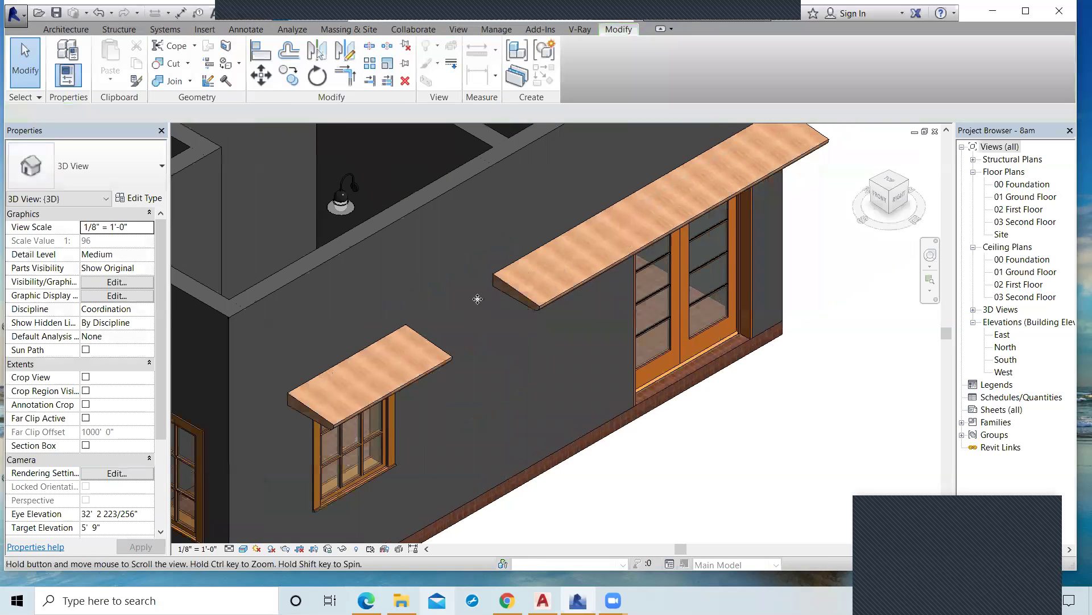
key(Return)
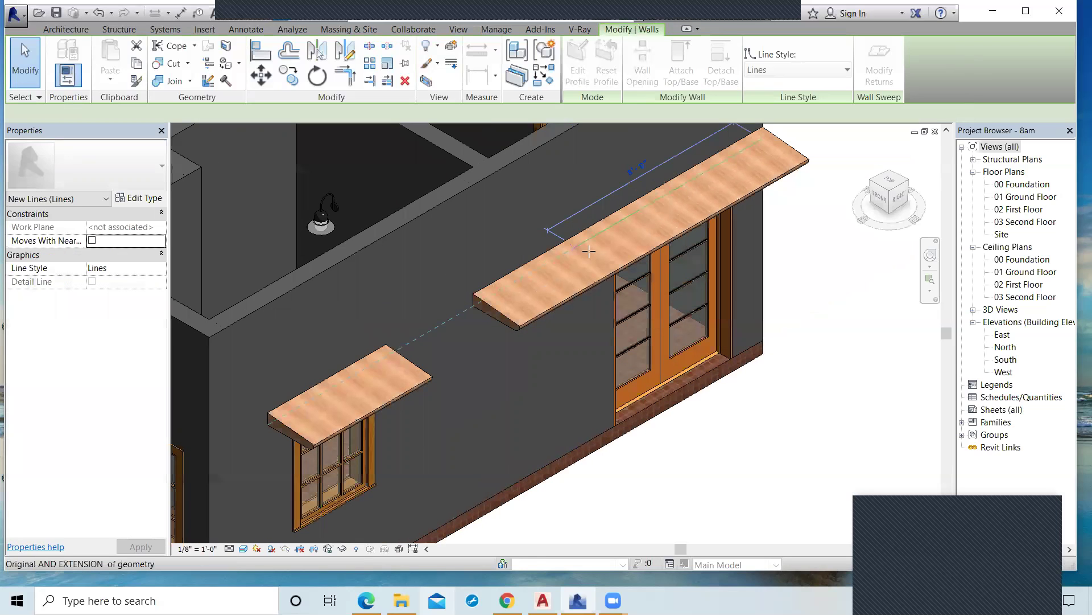
click(594, 247)
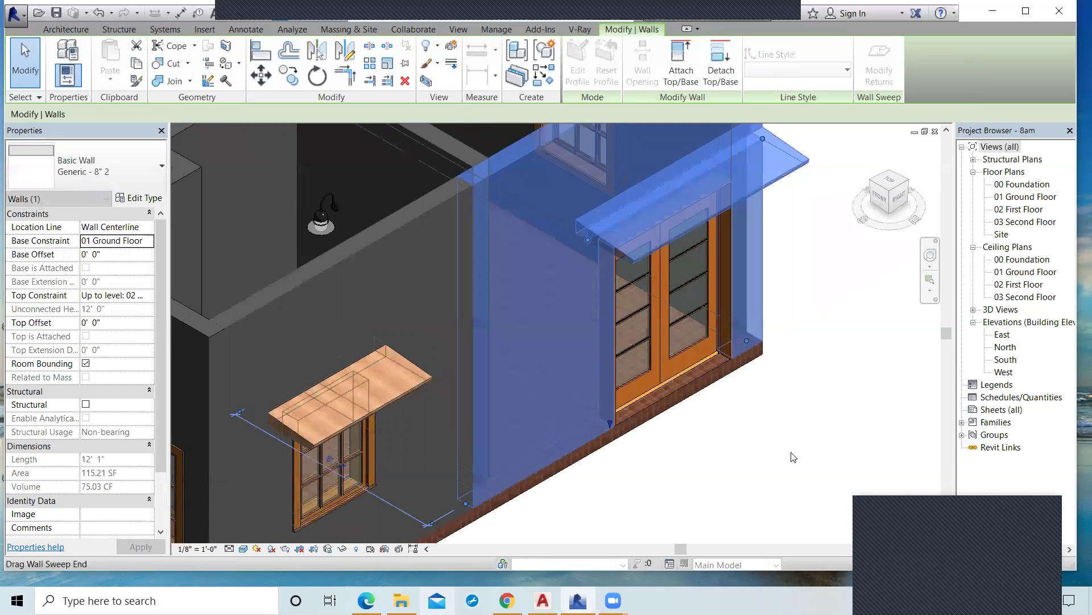
click(777, 381)
scroll(777, 380, down, 2)
middle_drag(786, 415, 713, 385)
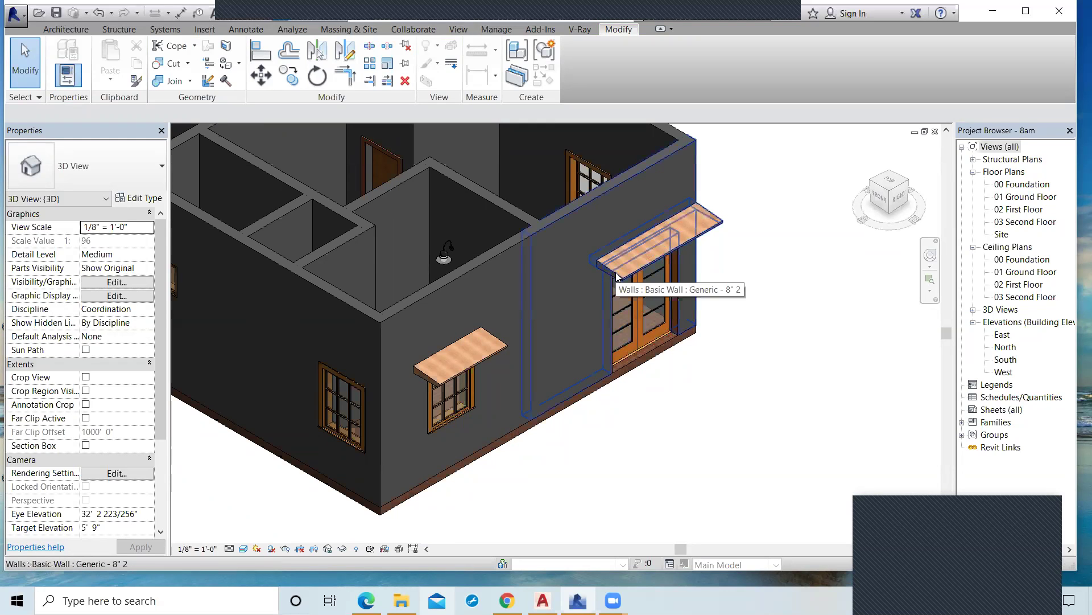
Step: Open the family of the exterior double full-glass door in the door wall segment for editing
scroll(618, 277, up, 3)
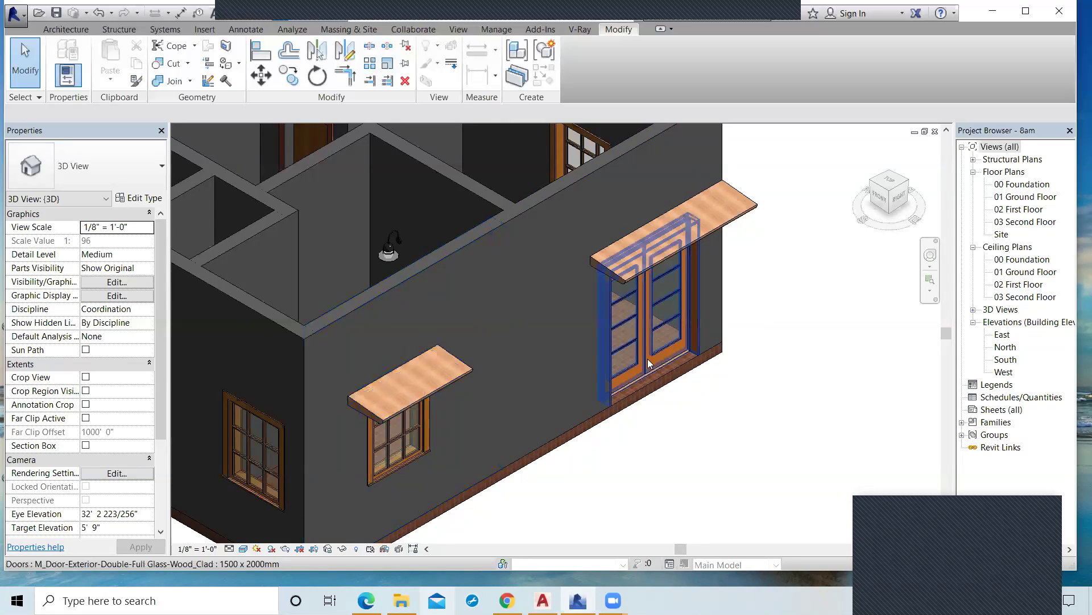
scroll(644, 347, up, 1)
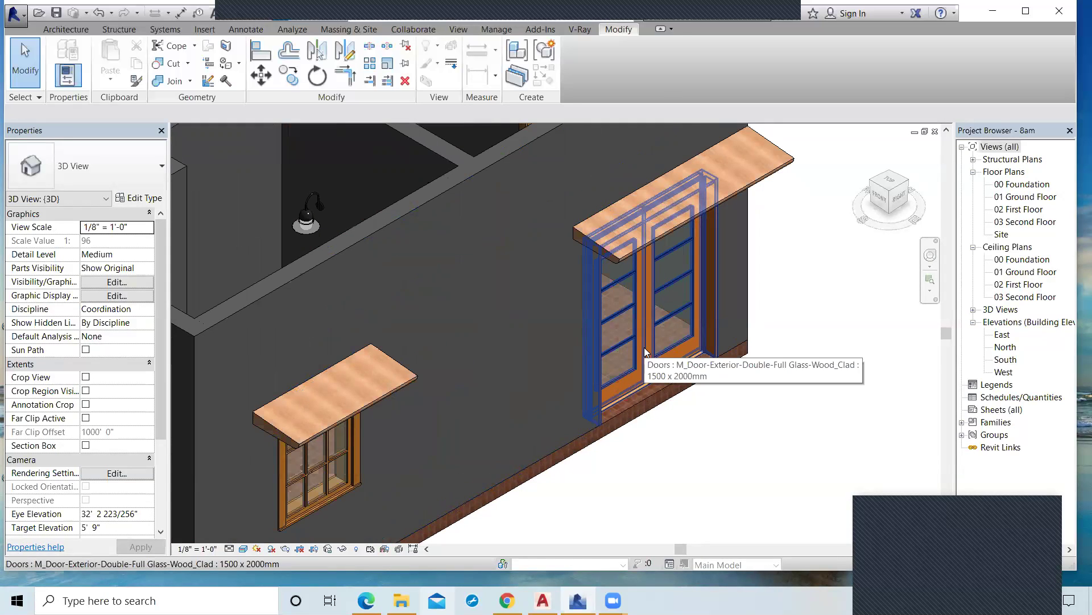
click(645, 349)
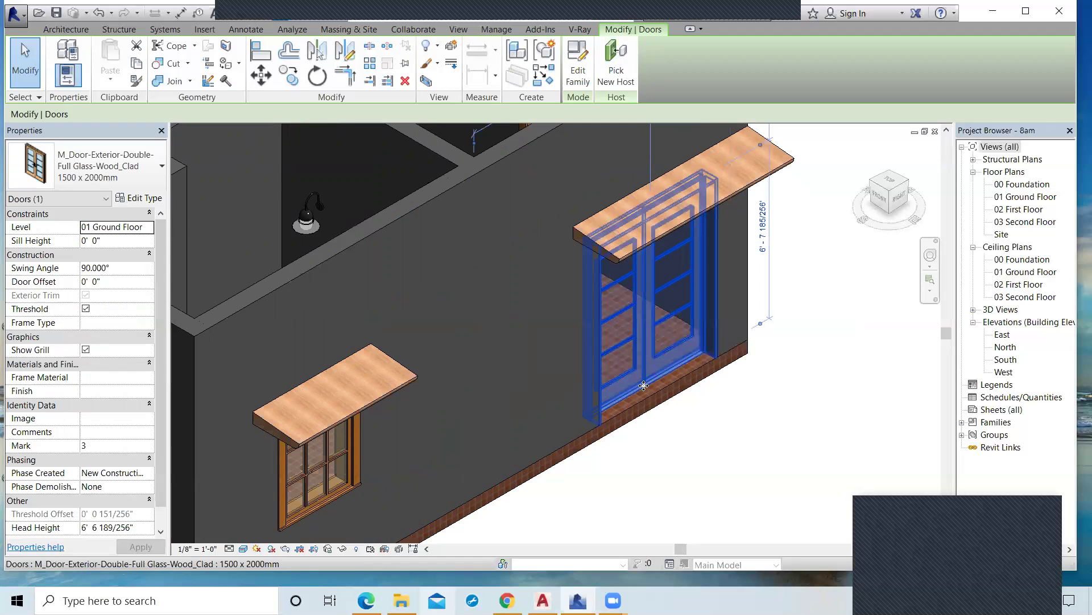
double_click(644, 373)
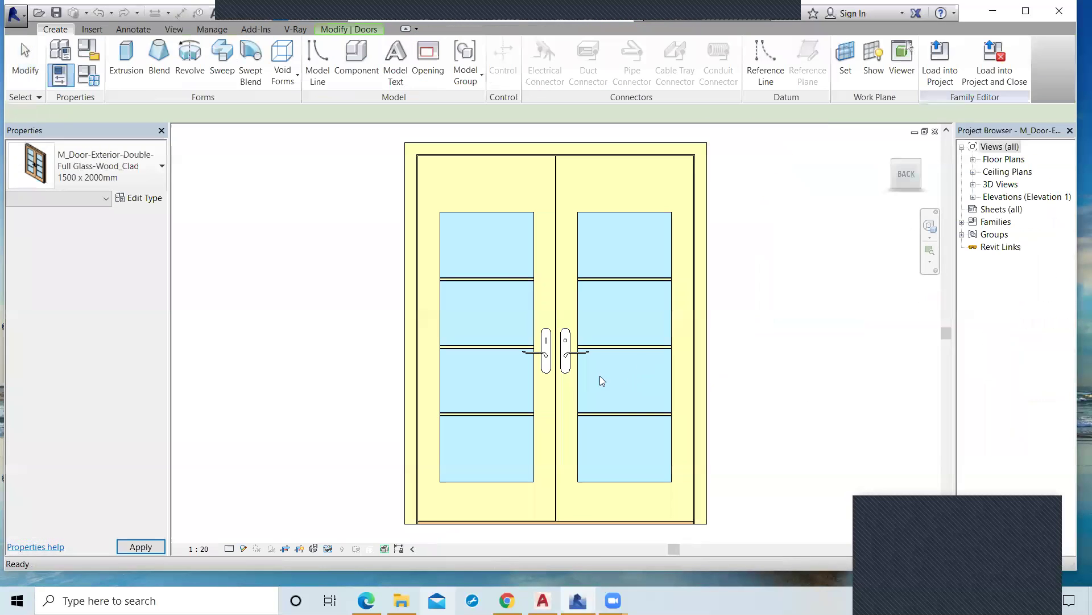
Step: Examine the door family's parts by selecting its trim sweep, door grill and panel extrusion in turn
scroll(608, 379, up, 1)
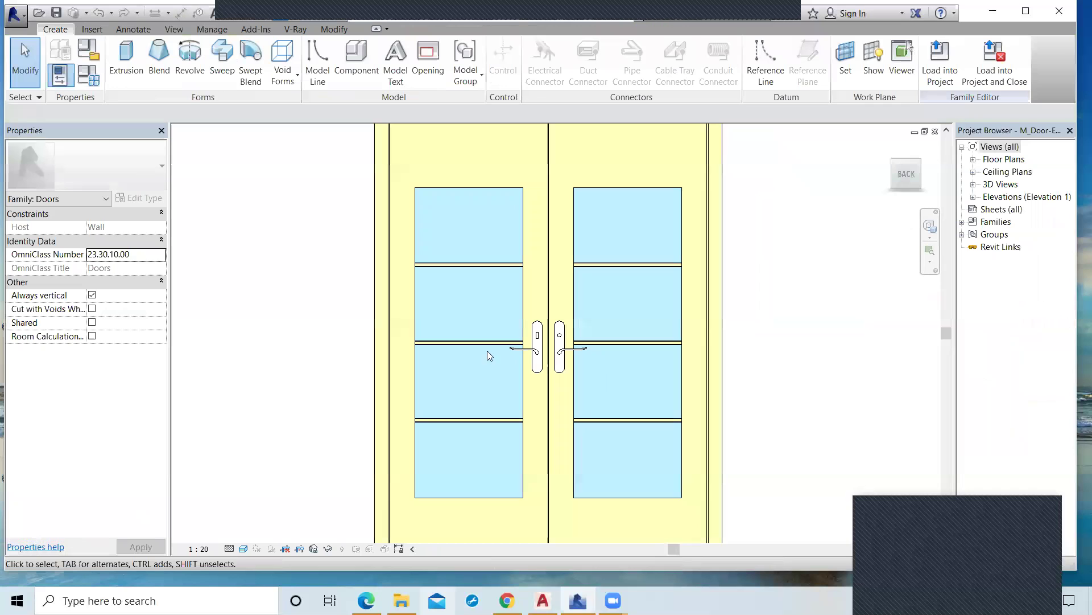
key(z)
key(f)
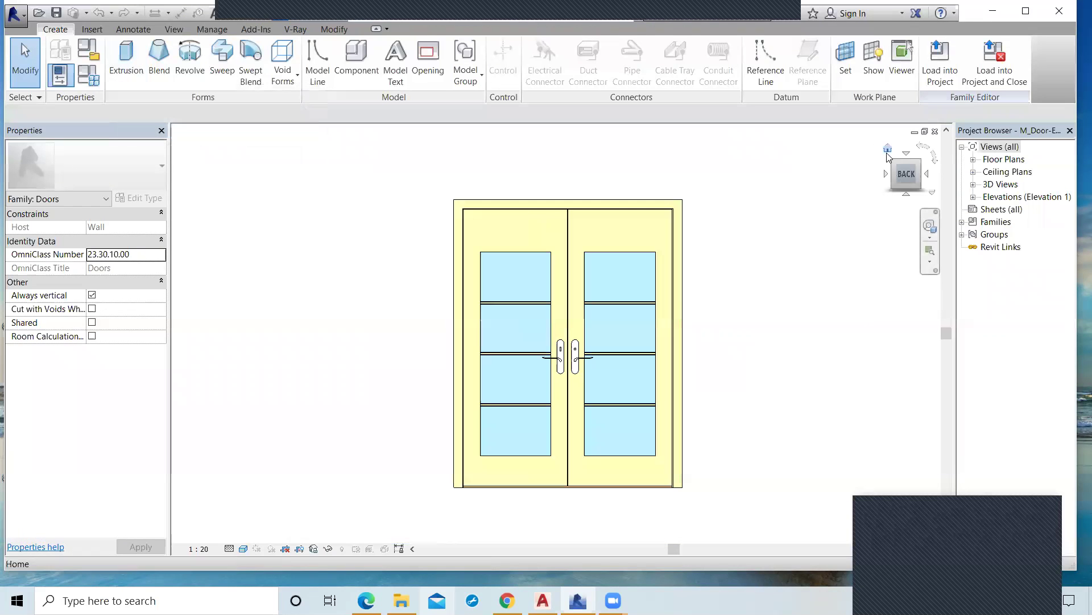
scroll(905, 159, up, 2)
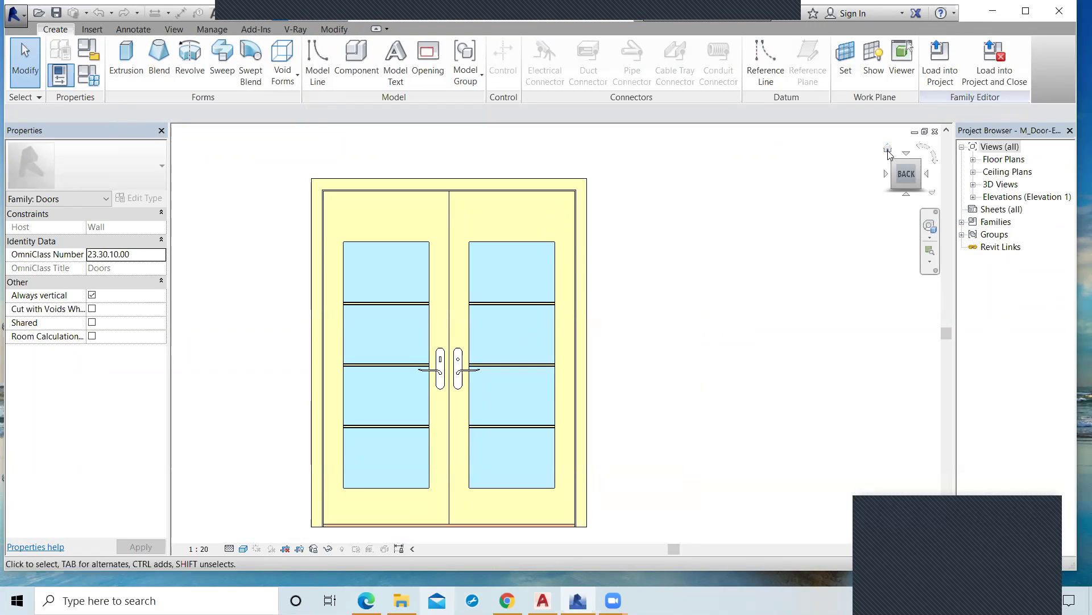
scroll(544, 285, up, 1)
scroll(549, 276, down, 1)
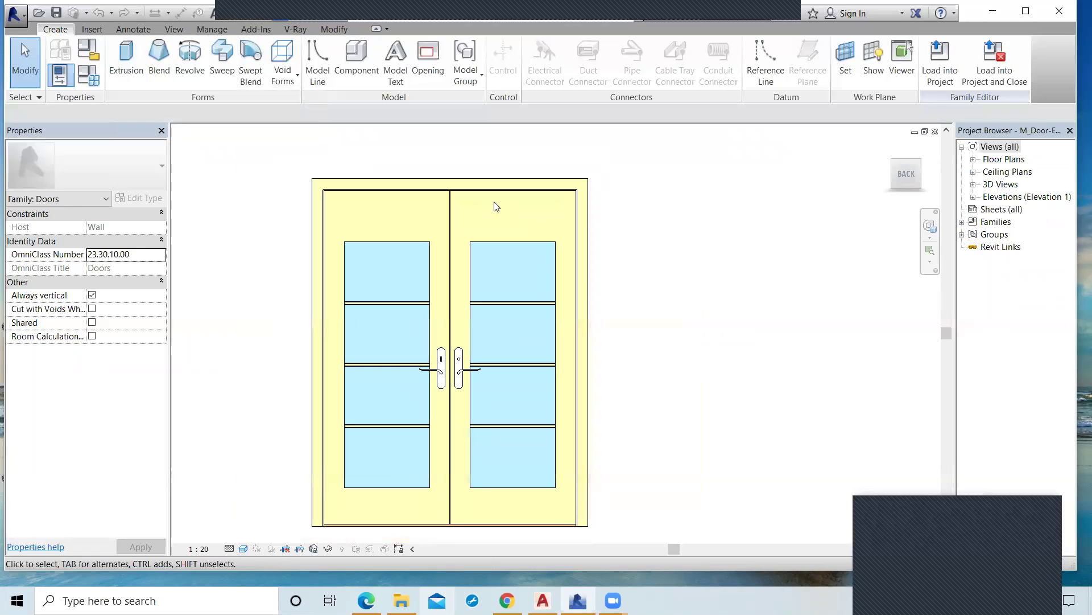
click(495, 183)
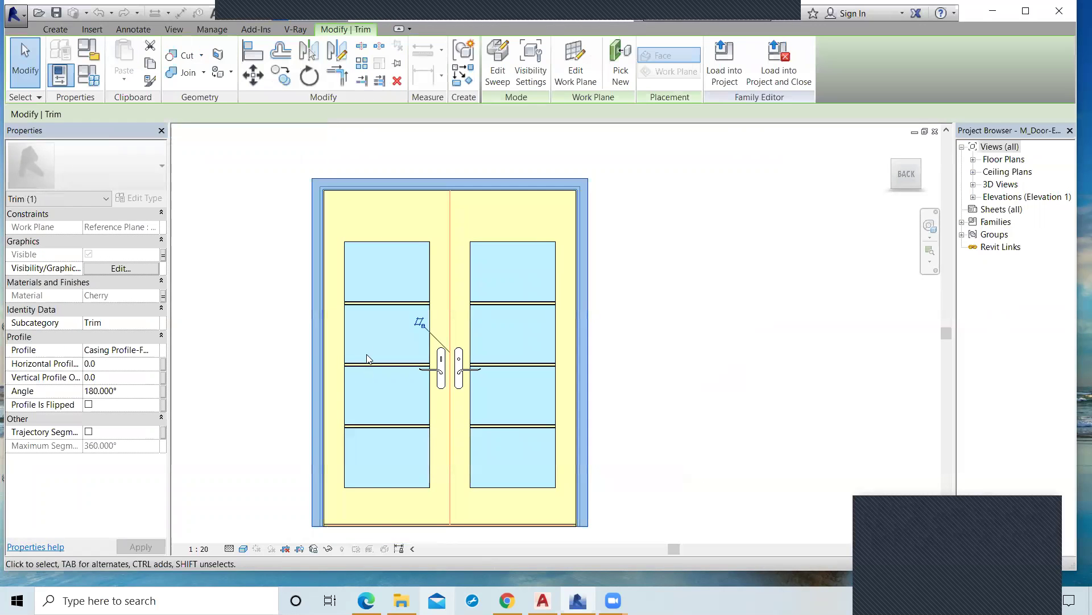
click(363, 299)
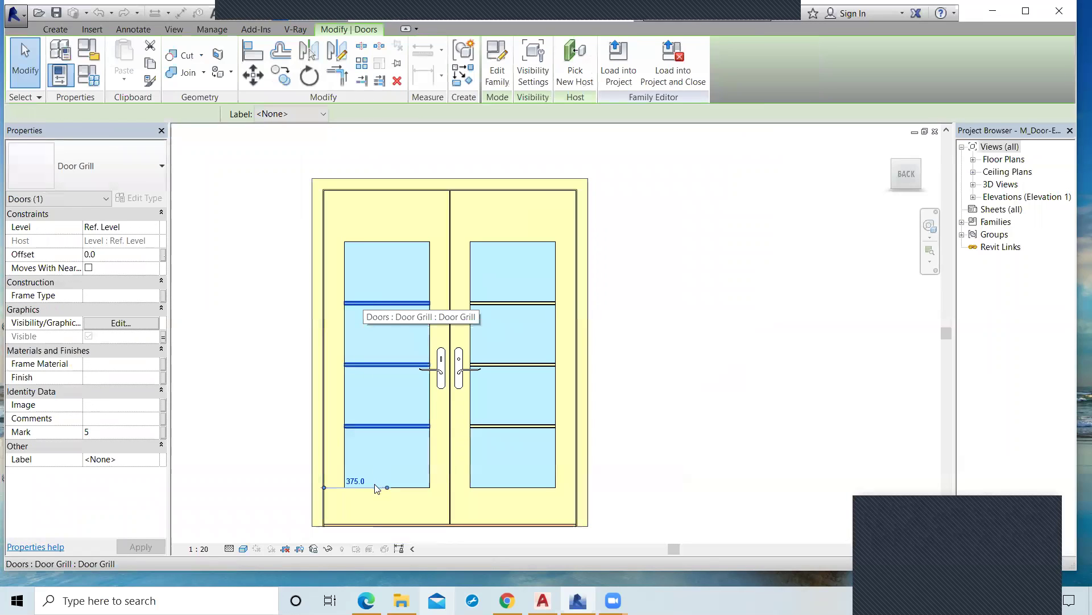
key(Escape)
click(337, 348)
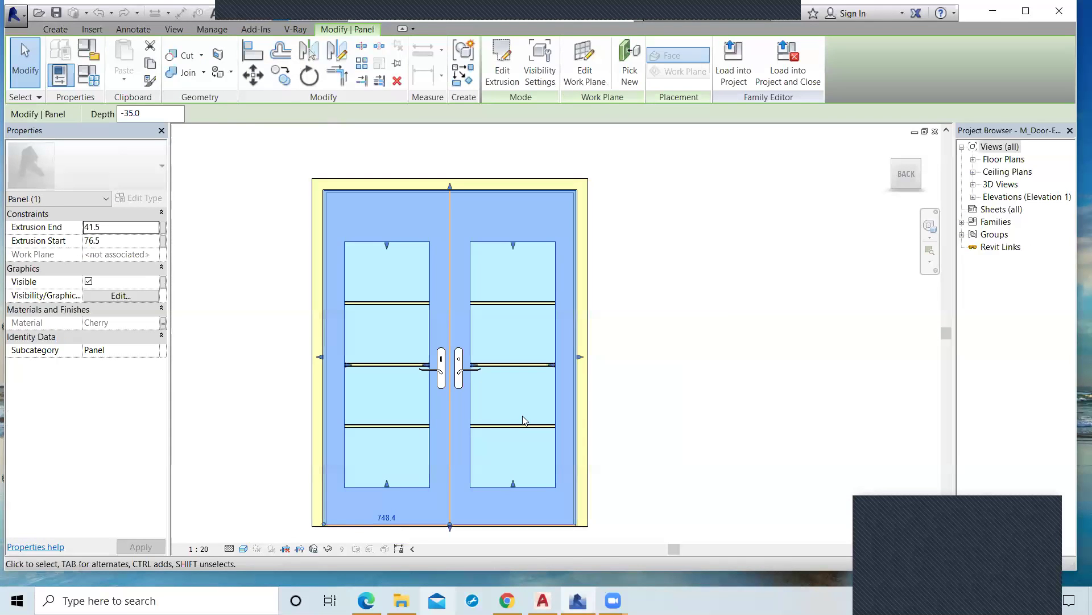
key(Escape)
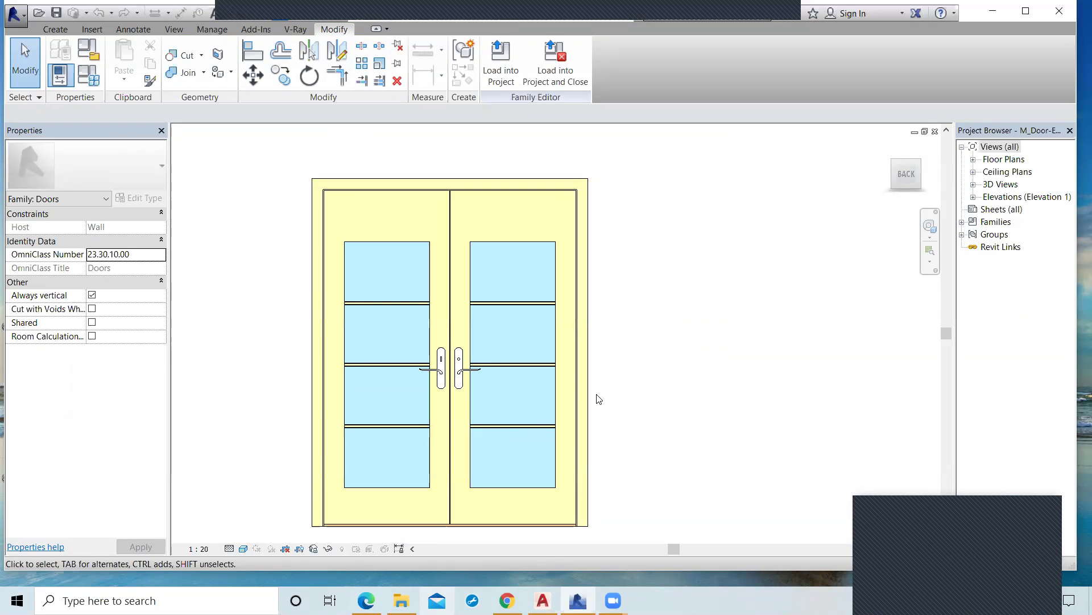
Step: Load the door family back into the 8am.rvt project
click(493, 73)
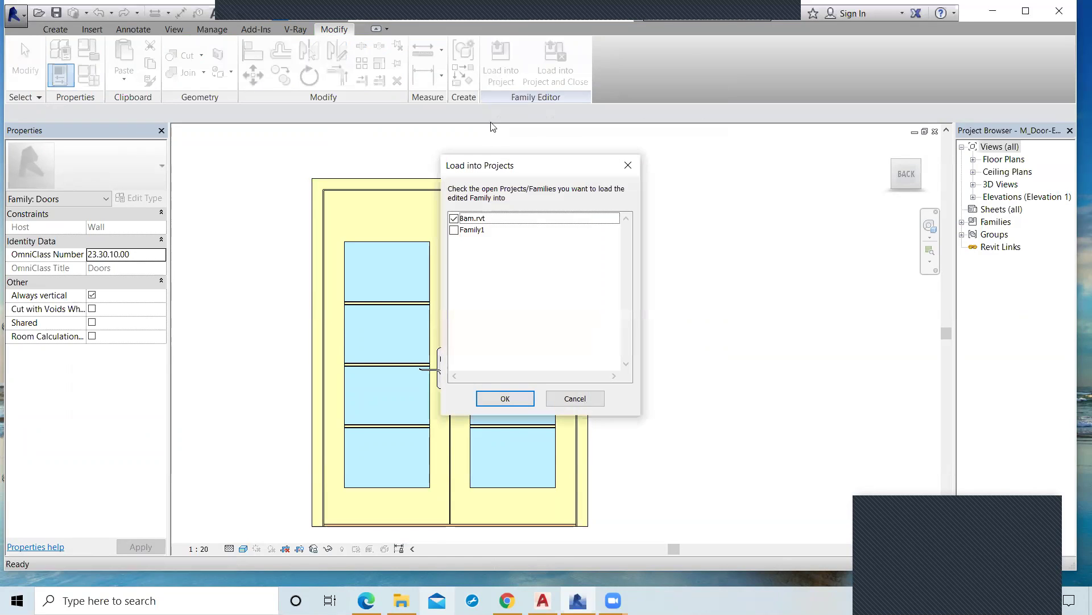
click(506, 400)
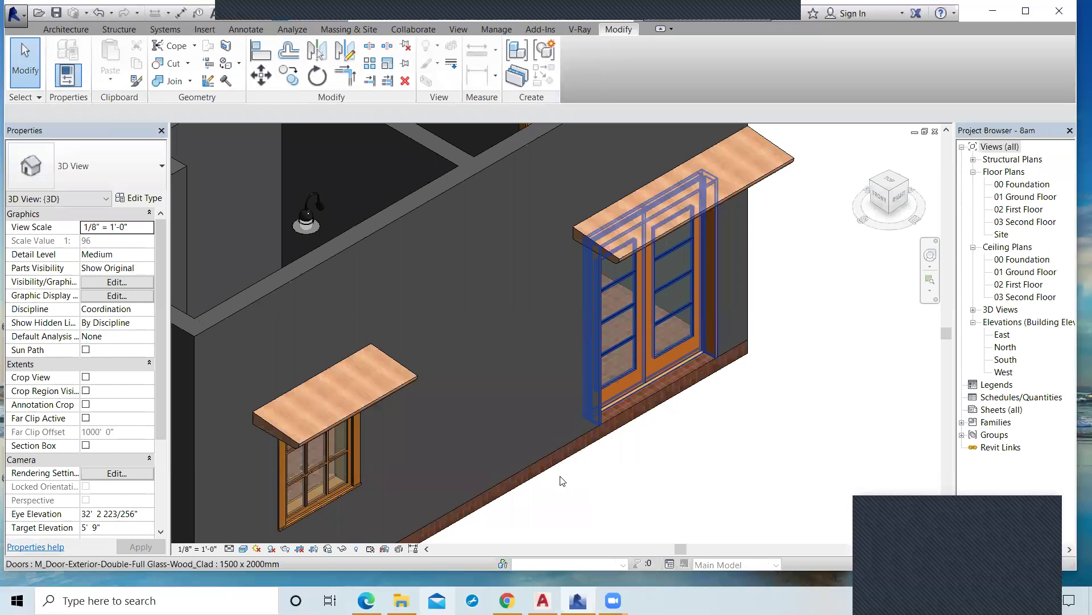
scroll(466, 414, down, 3)
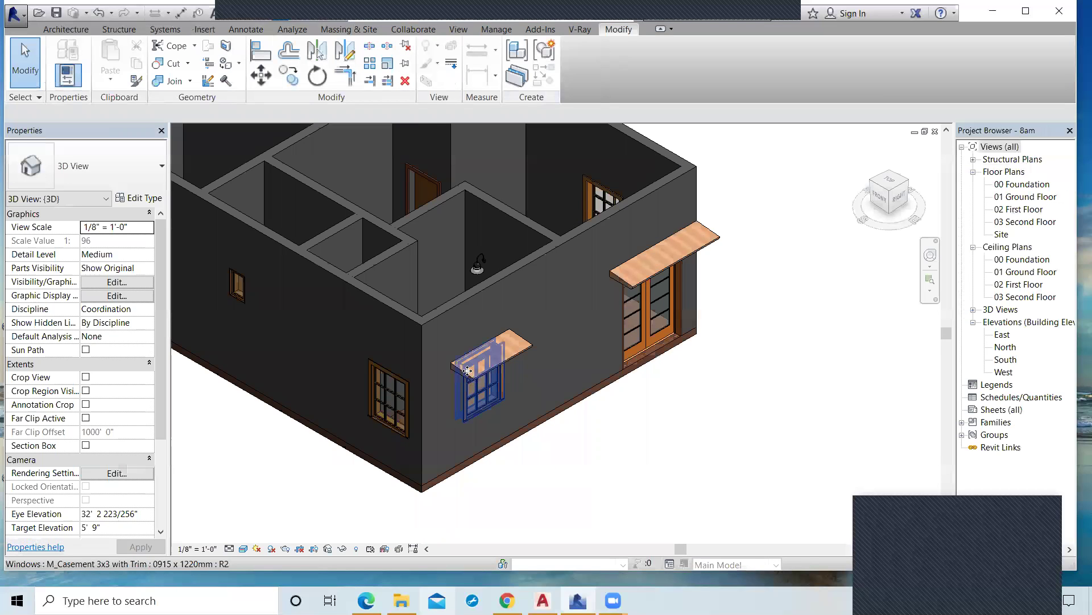
scroll(467, 370, up, 3)
click(467, 370)
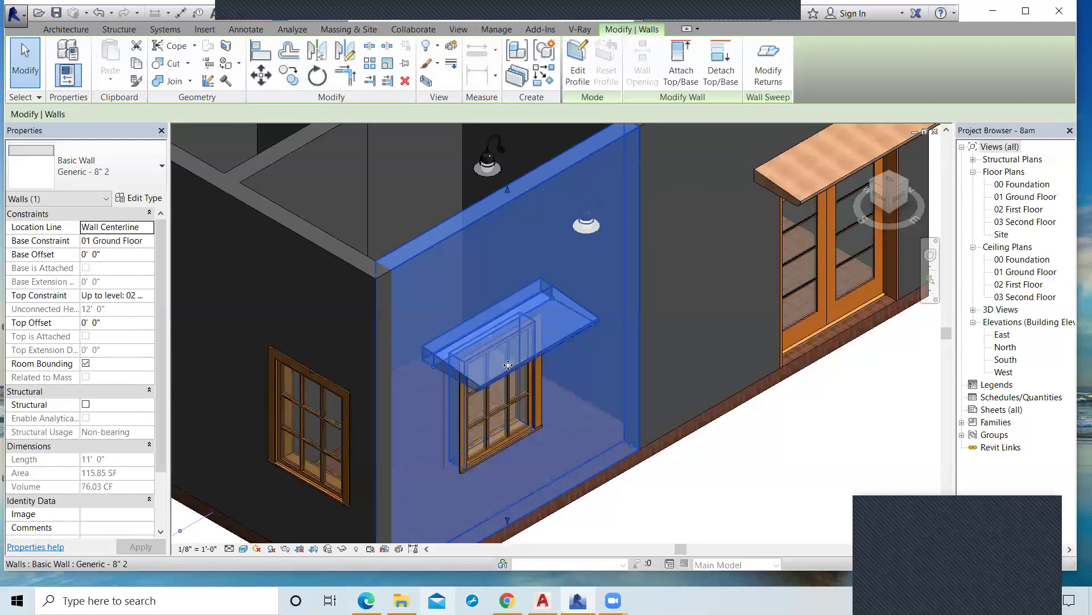
click(24, 19)
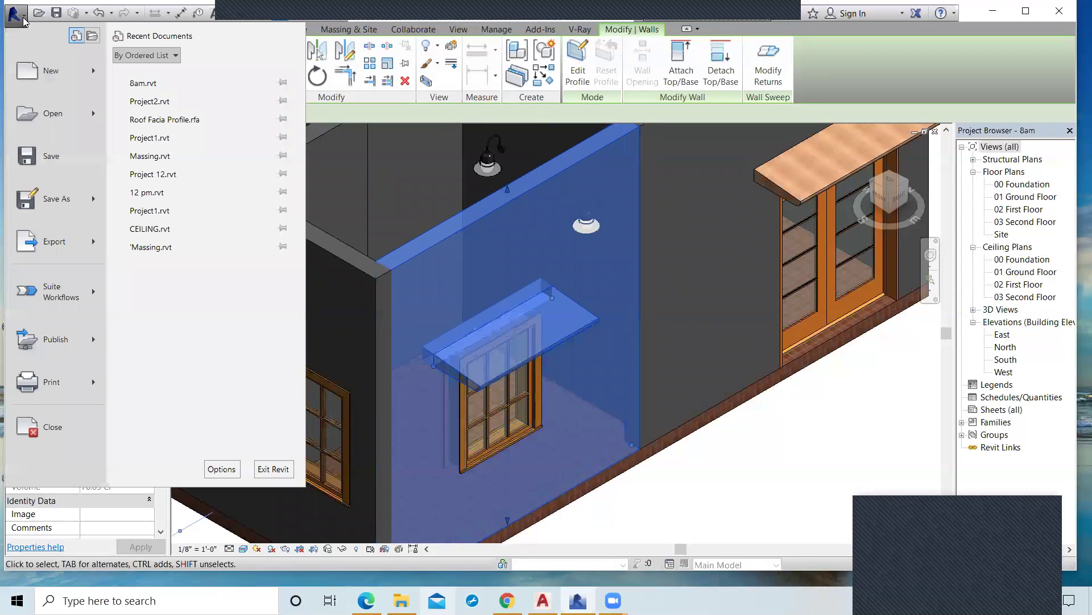
mouse_move(98, 71)
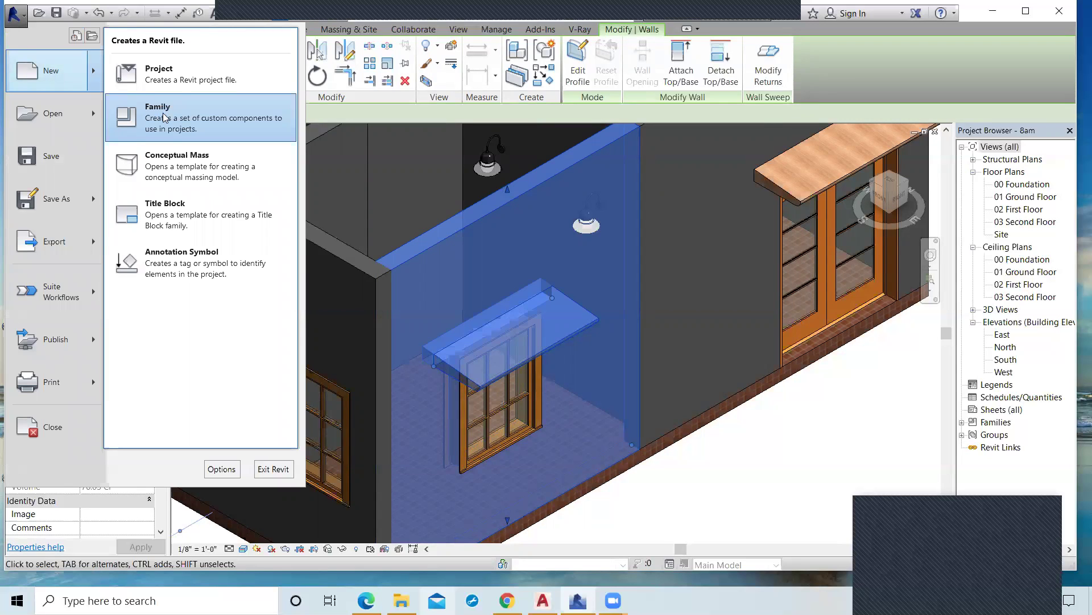
click(164, 117)
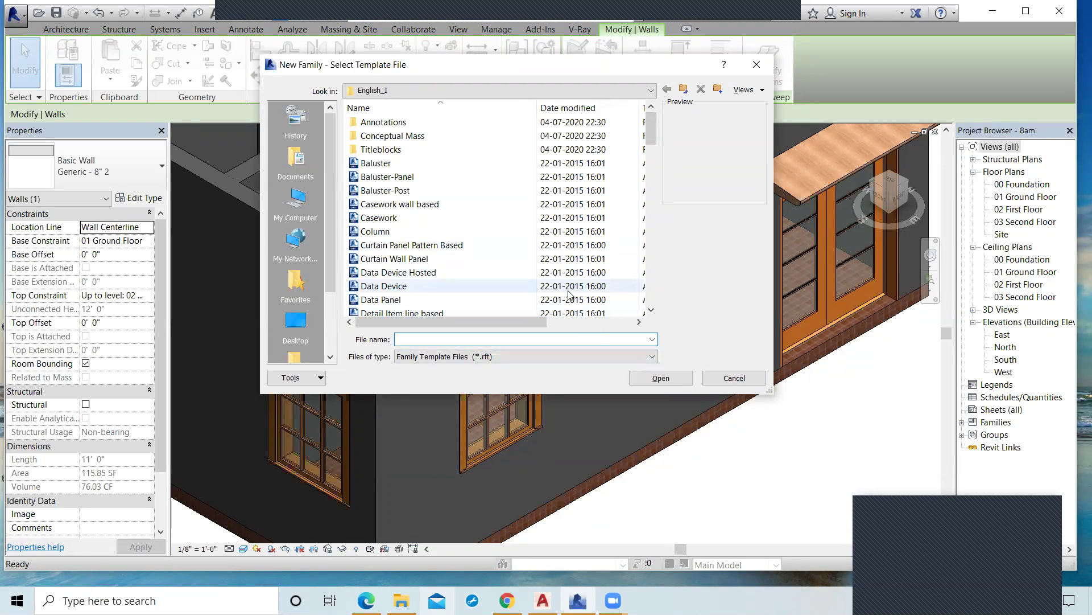
click(738, 378)
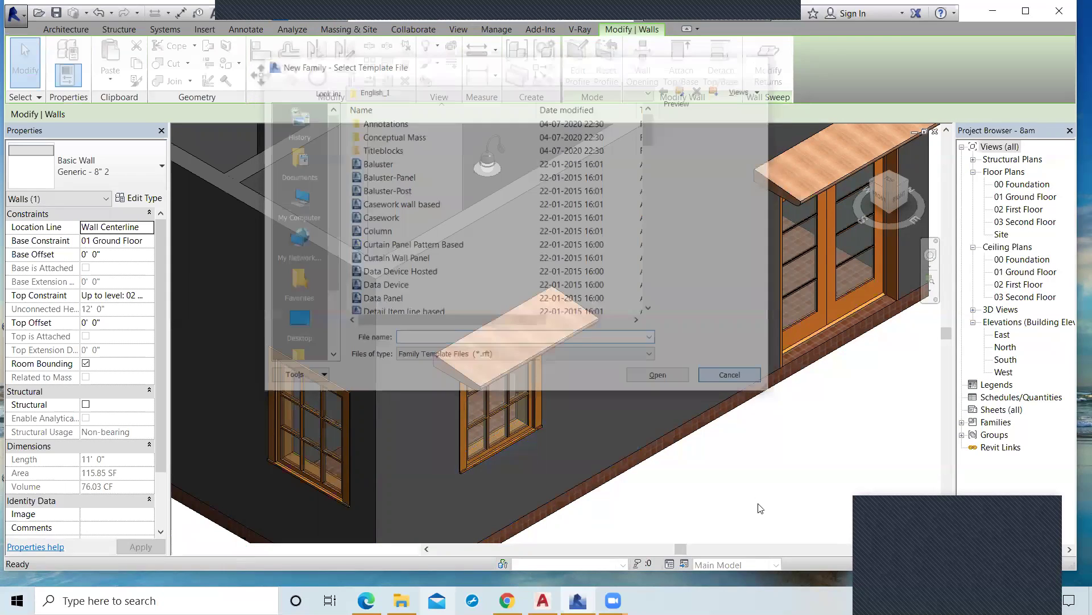
key(Escape)
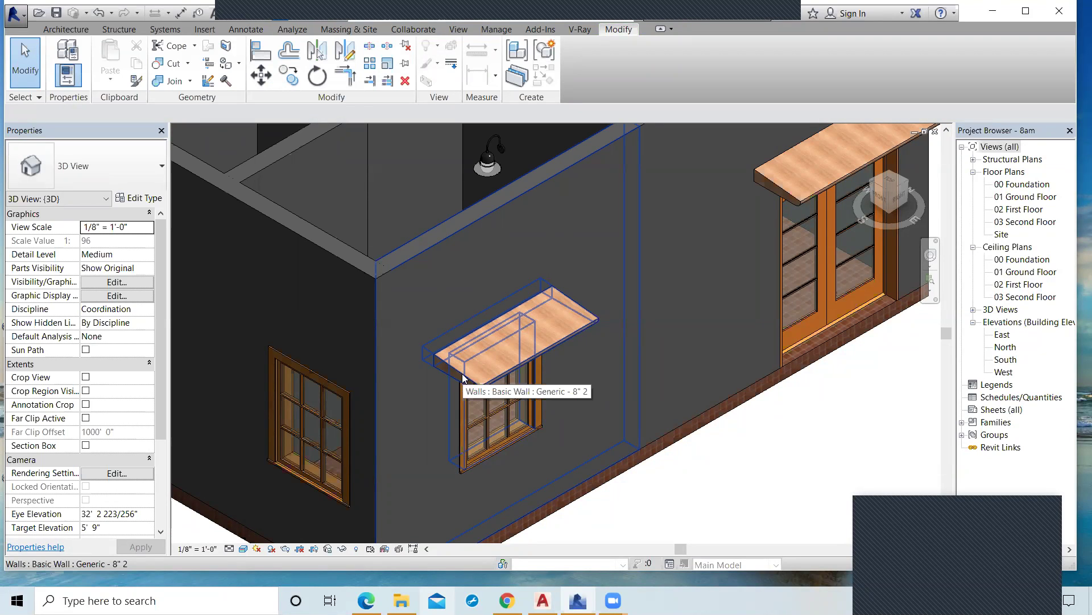
click(464, 379)
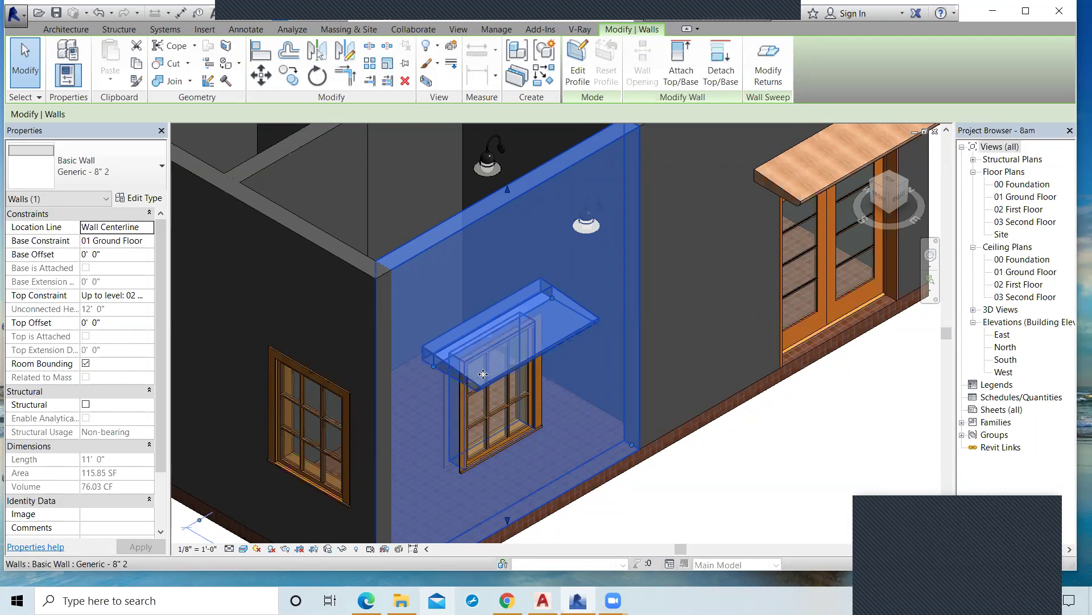
scroll(581, 417, down, 1)
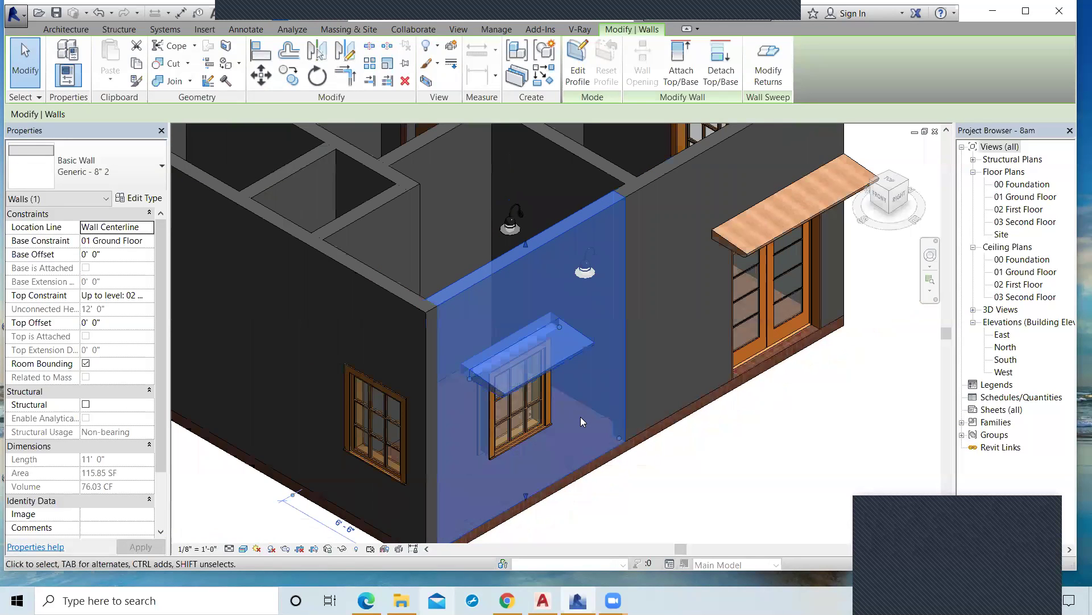
scroll(581, 421, down, 1)
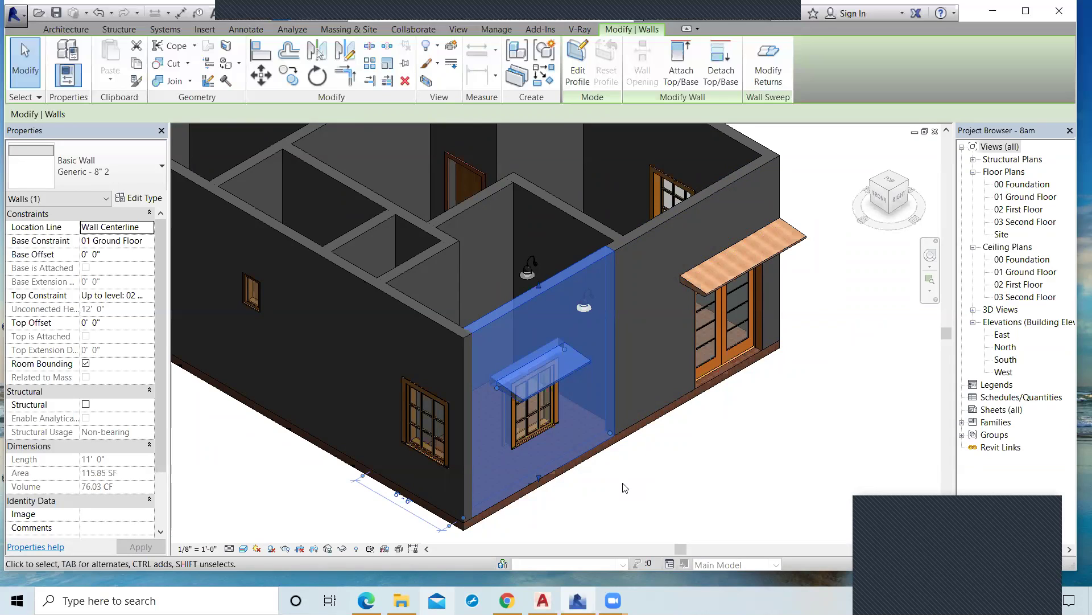
click(672, 215)
click(531, 303)
click(653, 233)
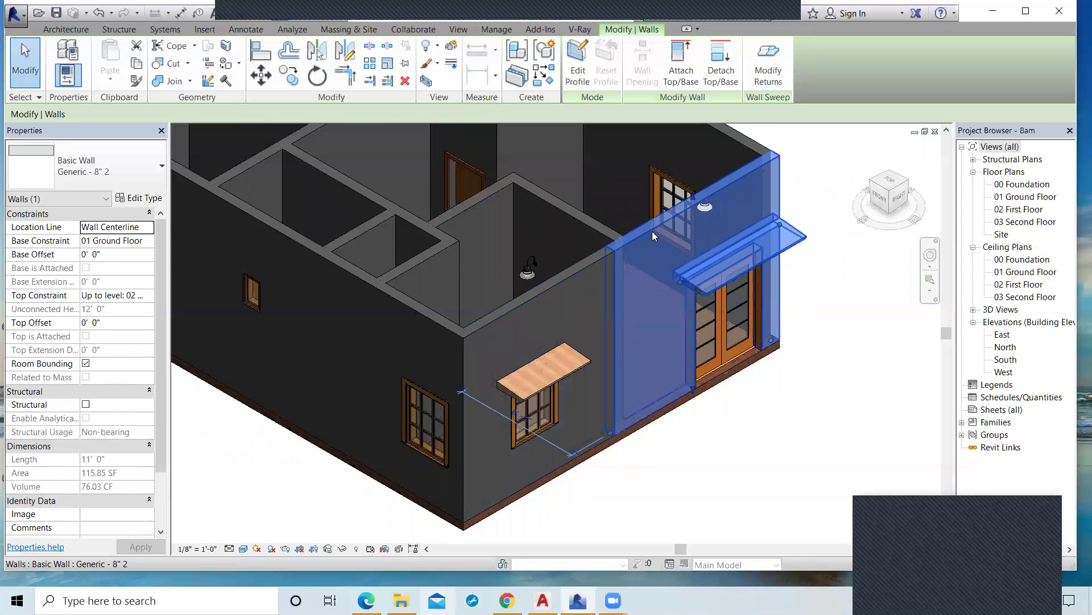
click(543, 292)
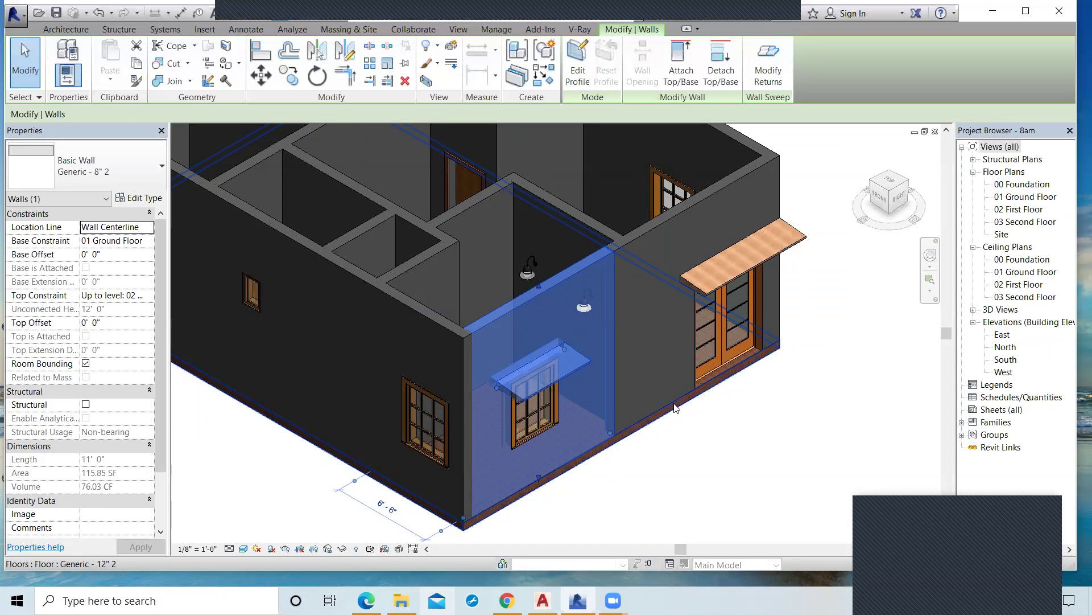
click(694, 508)
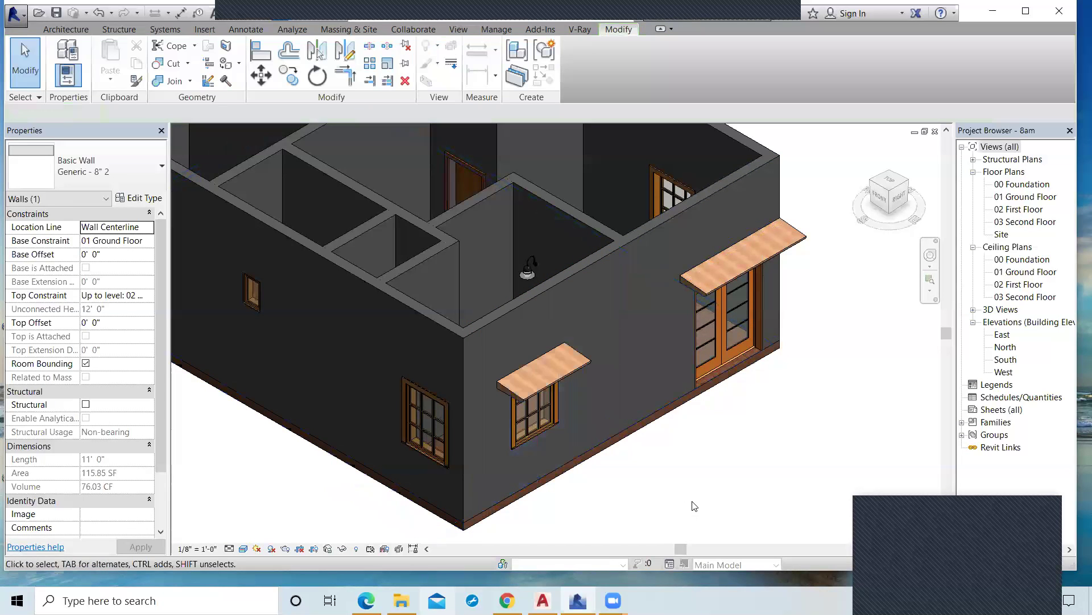
Step: Open the sweep settings of the window wall segment's type and view the family library for loading a profile
click(509, 311)
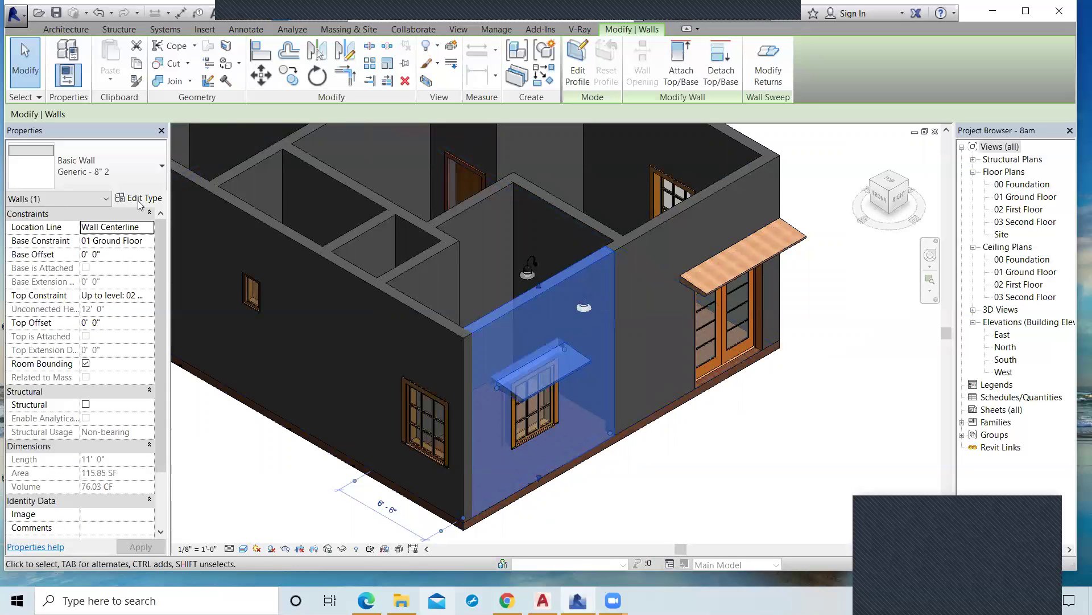
click(140, 199)
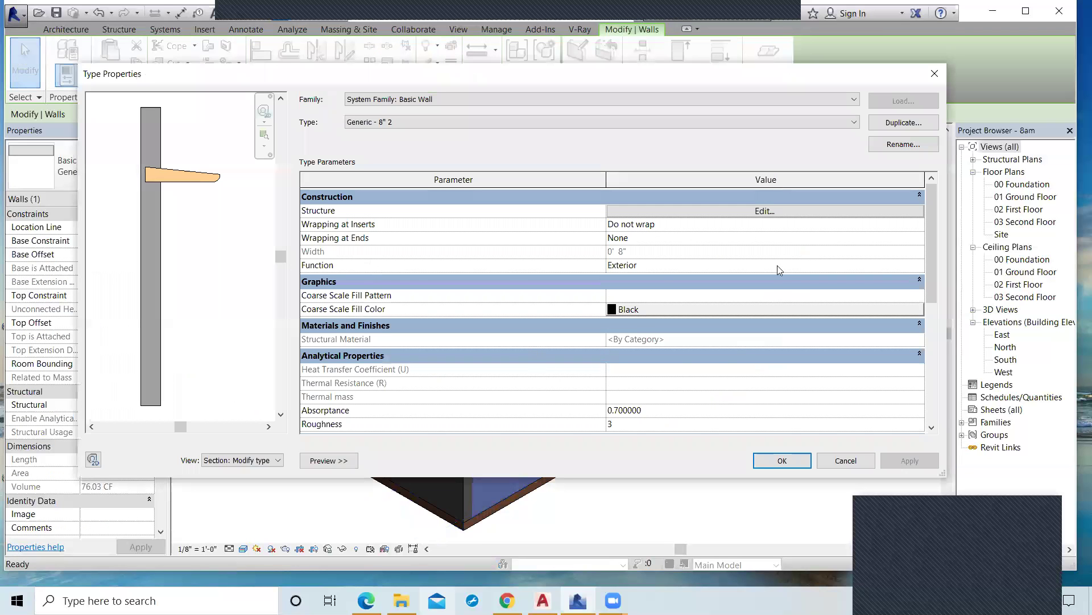
click(766, 210)
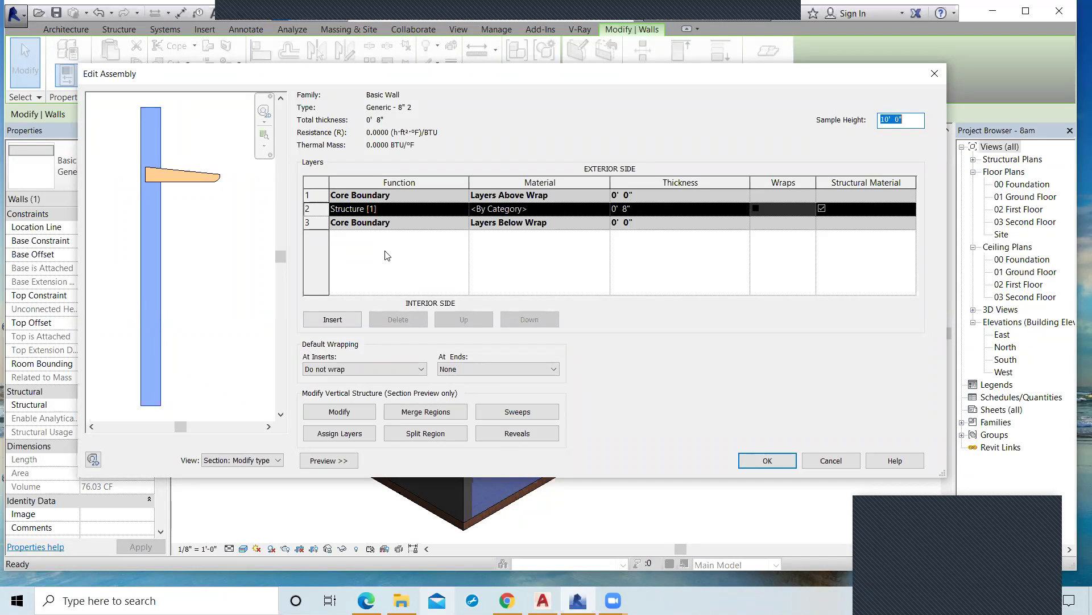
click(540, 411)
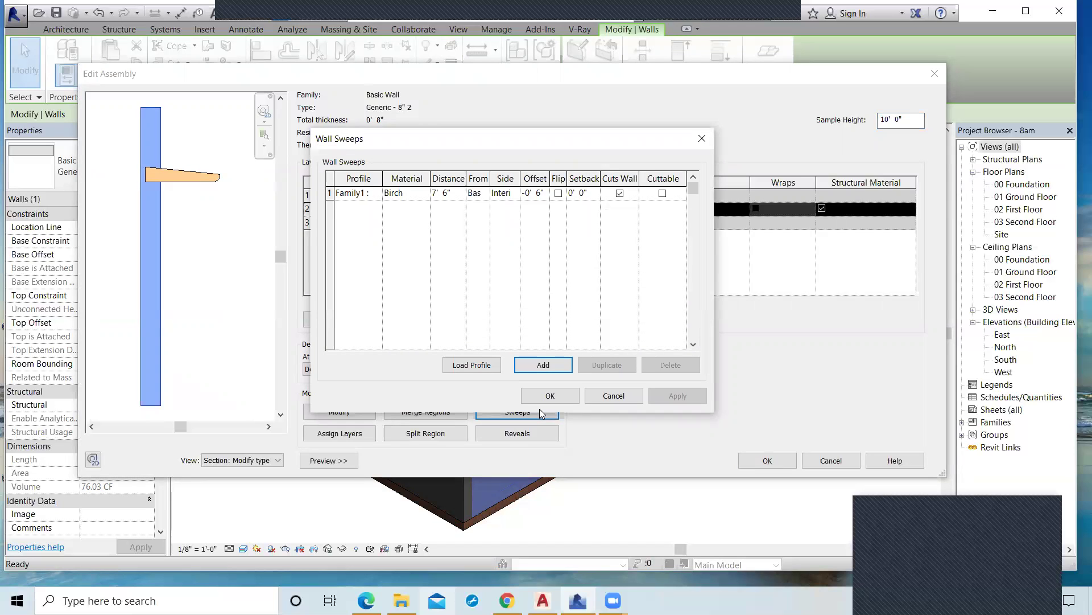
click(466, 364)
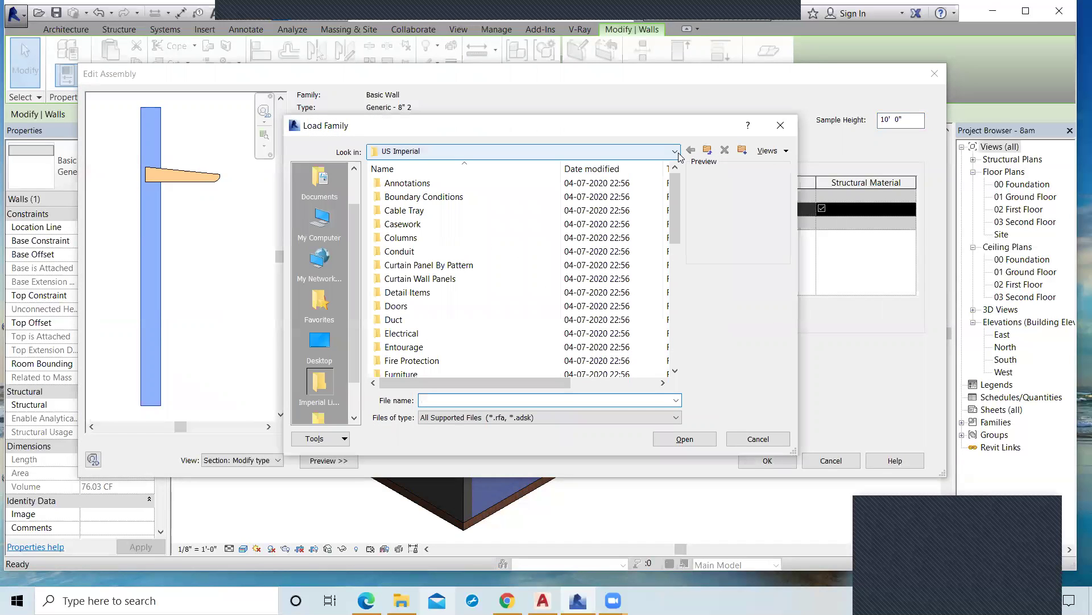
click(780, 126)
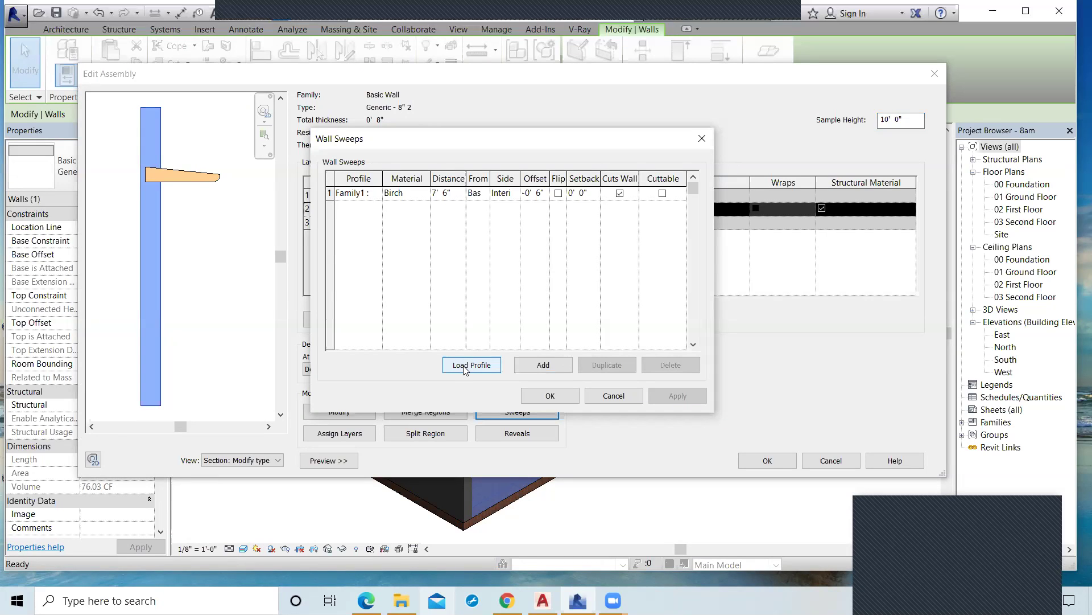
Step: Review the profile choices for the wall type's Birch sweep, keeping Family1 : Family1, and close the type settings
click(357, 199)
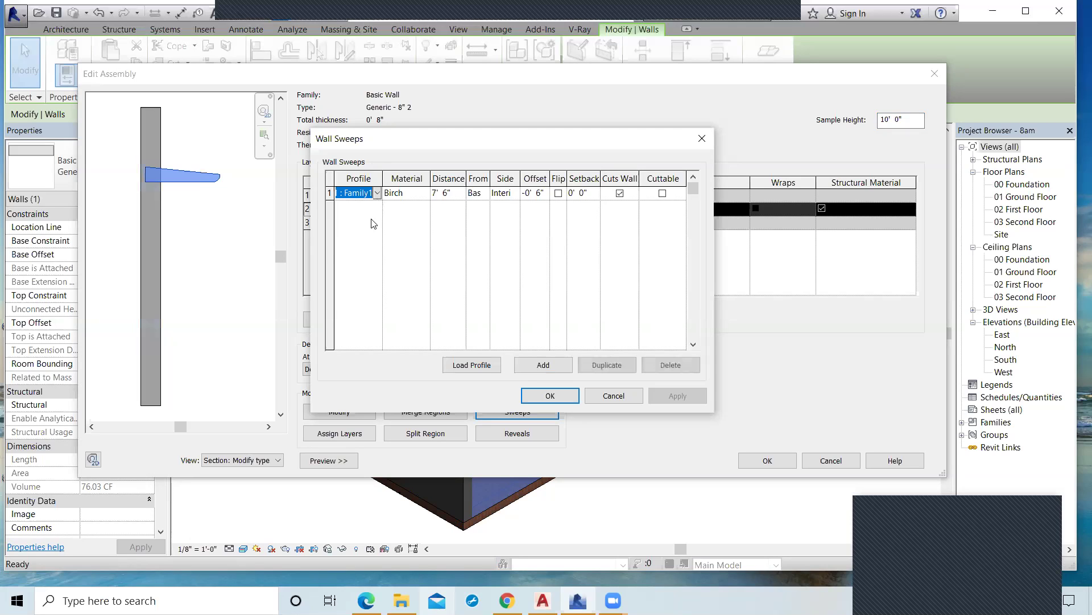
key(alt+Down)
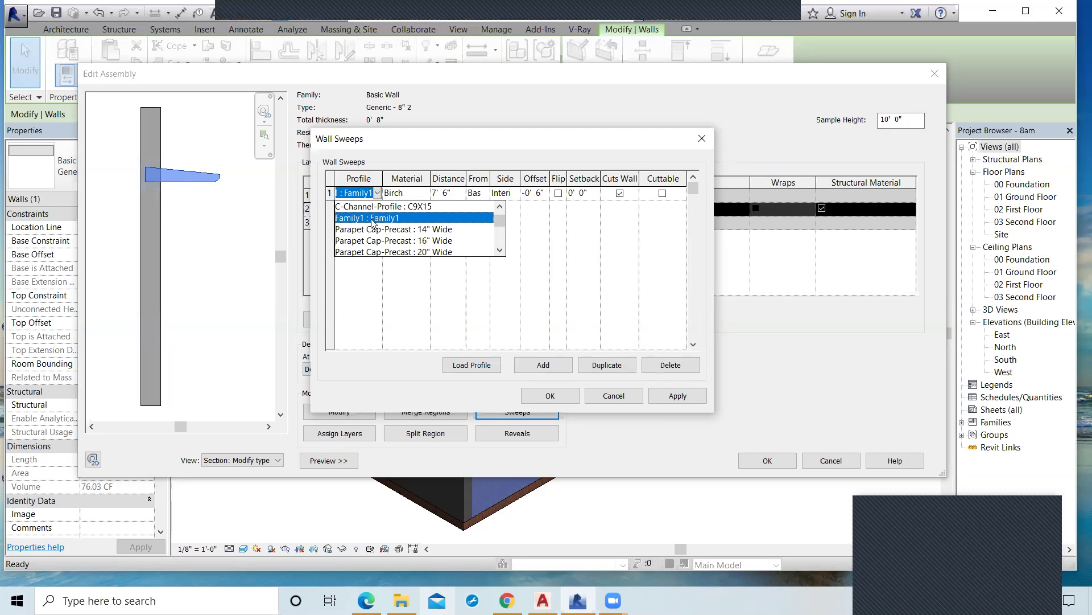
click(176, 176)
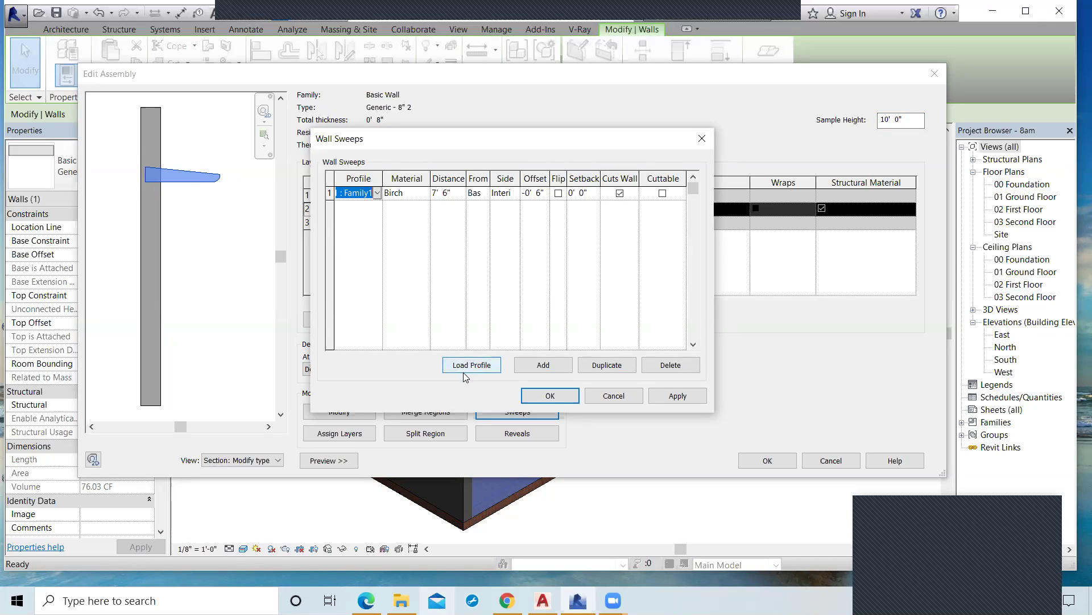
click(557, 401)
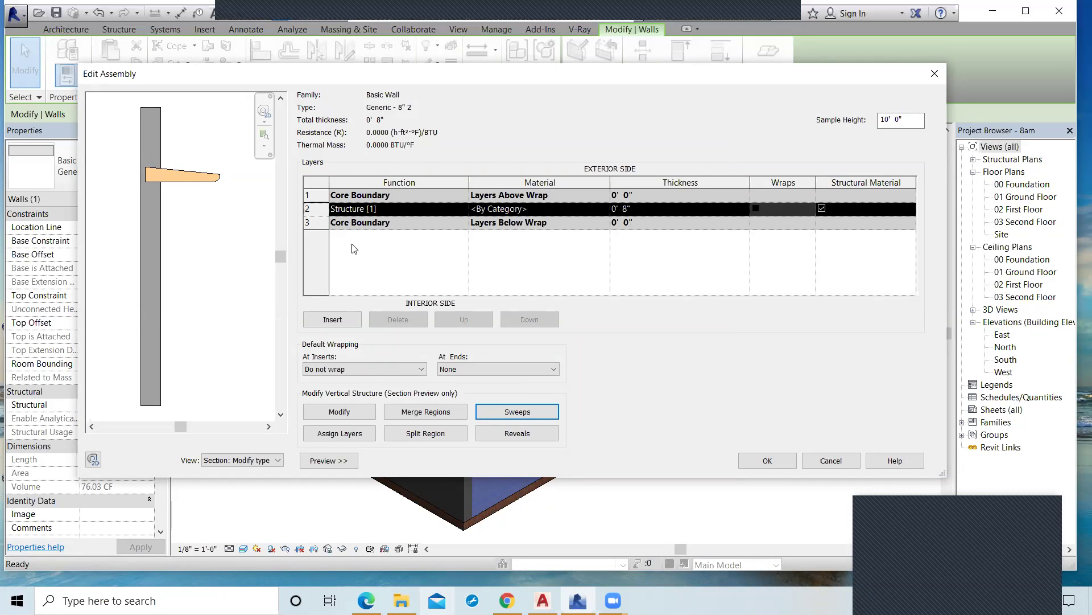
click(773, 463)
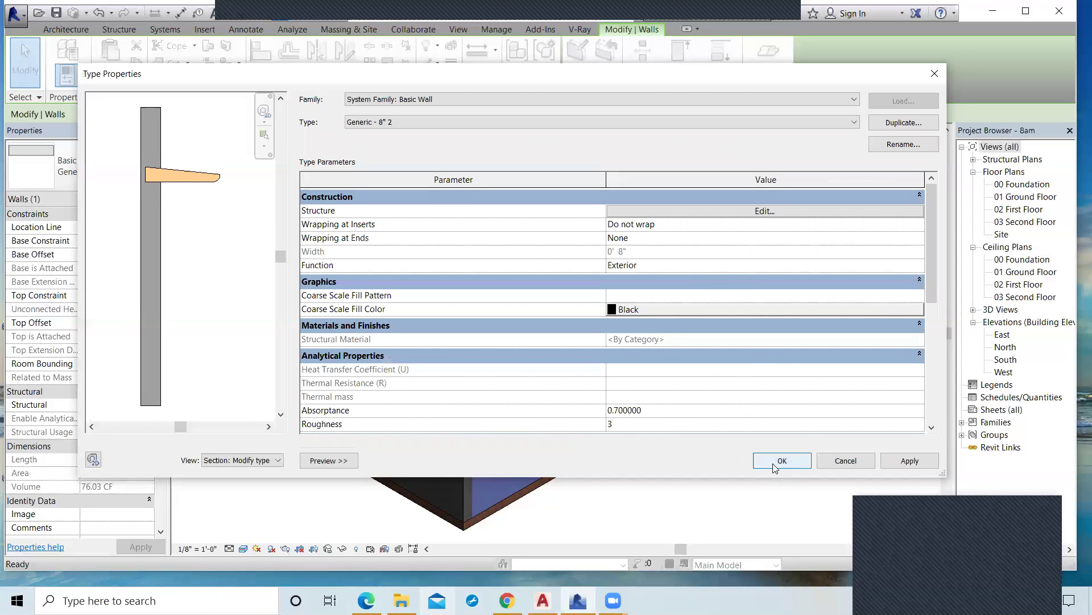
click(773, 463)
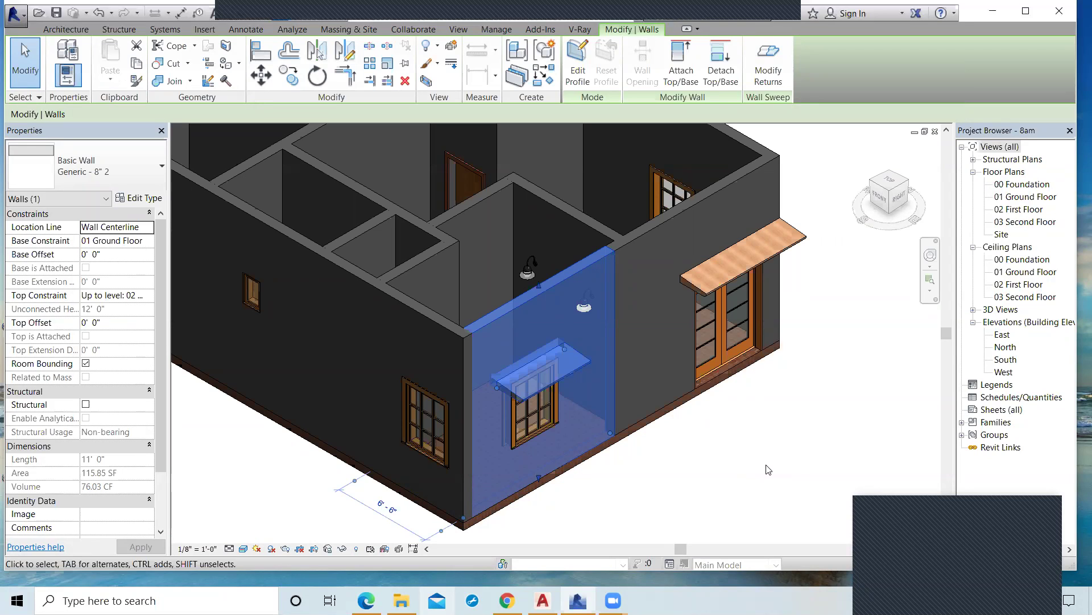
click(768, 470)
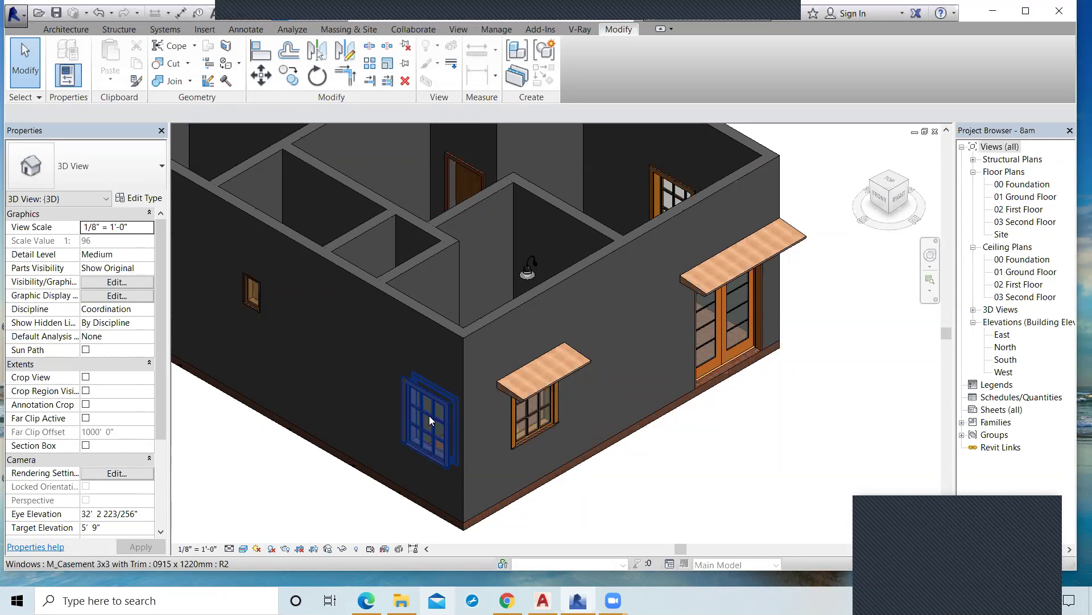
Step: Browse the new-family templates and preview the Lighting Fixture template without creating a family
shift+middle_drag(667, 386, 397, 309)
scroll(397, 310, up, 1)
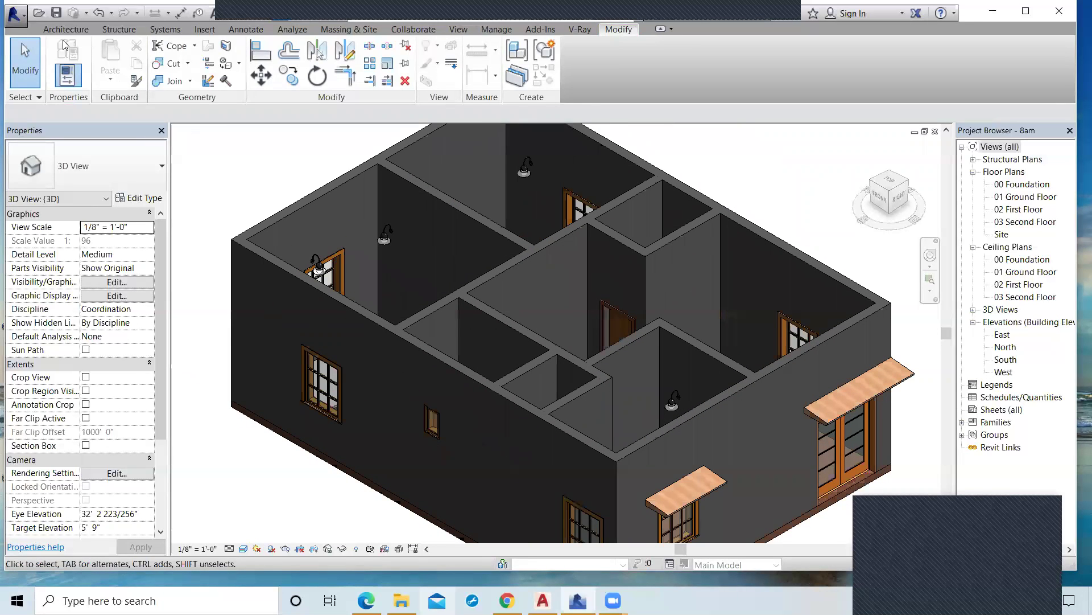
click(14, 14)
mouse_move(97, 71)
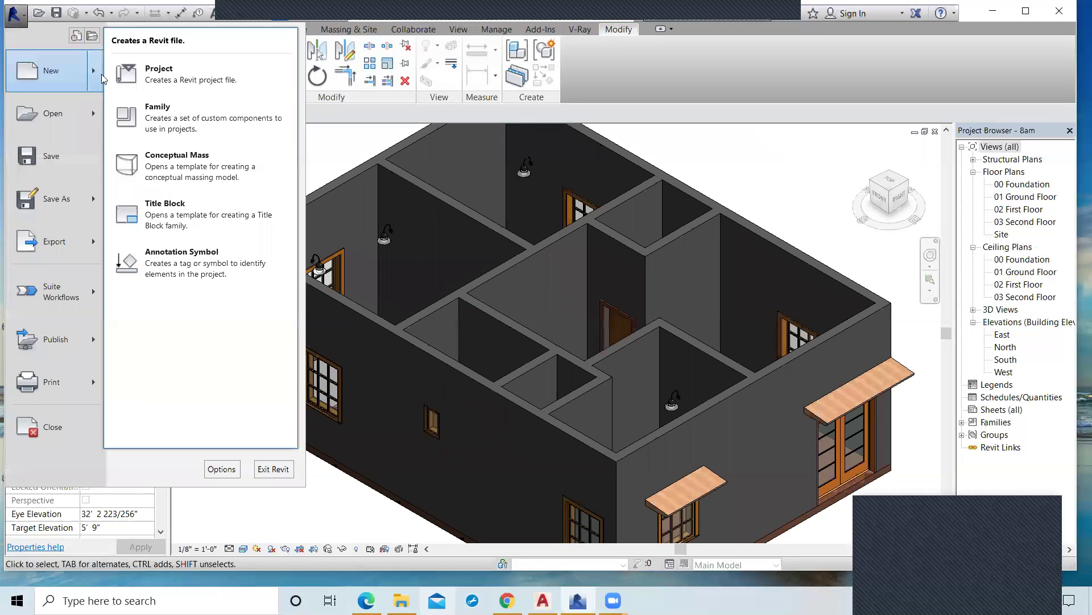
click(148, 106)
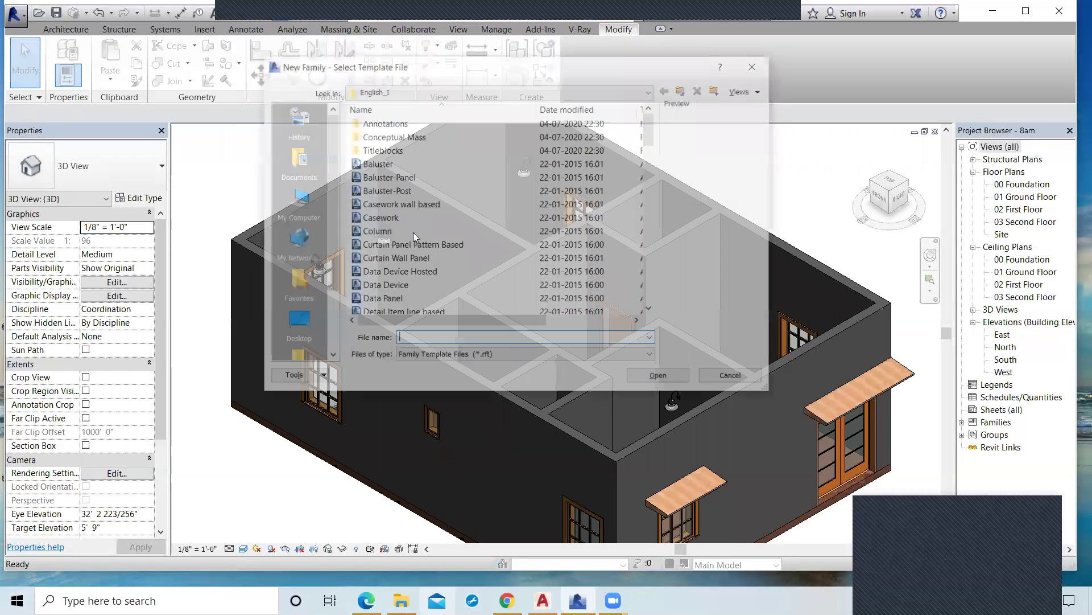
scroll(413, 232, down, 1)
scroll(415, 237, down, 3)
scroll(413, 252, down, 1)
scroll(414, 252, up, 1)
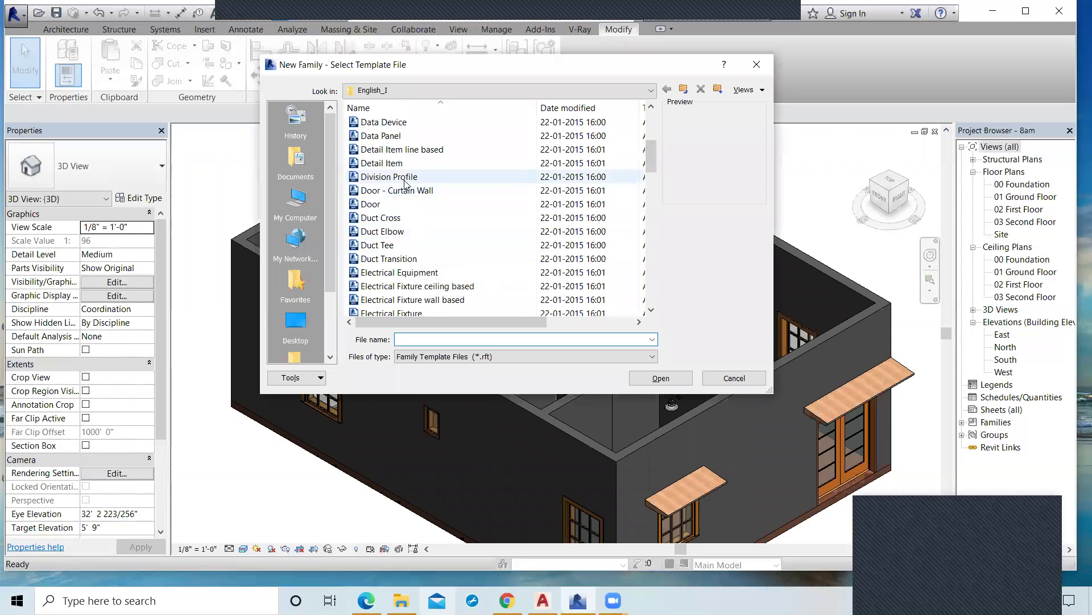
scroll(402, 242, down, 4)
scroll(402, 241, down, 2)
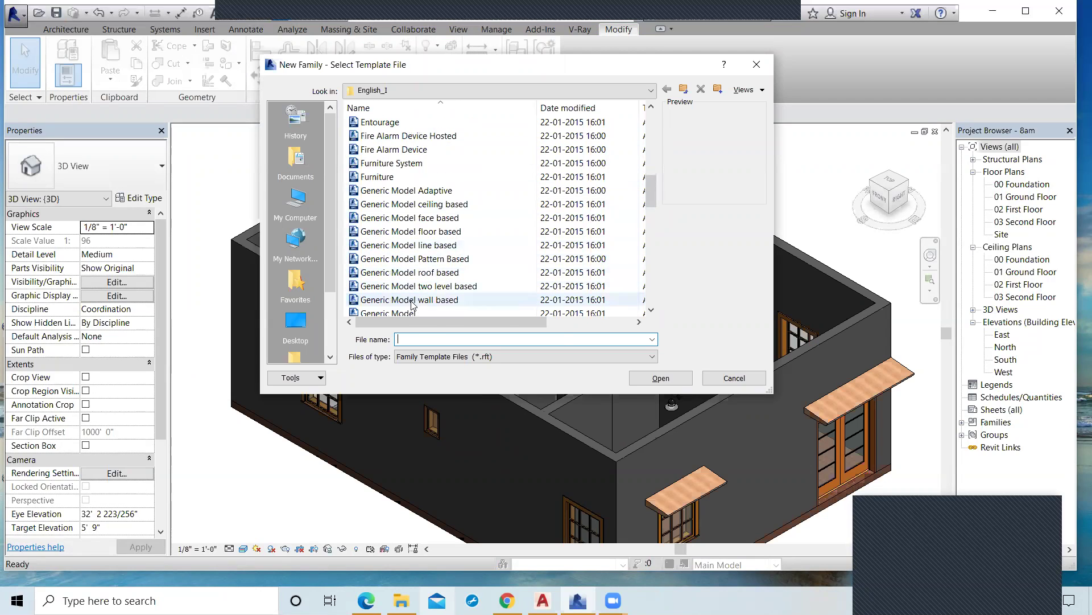
scroll(415, 282, down, 1)
click(420, 273)
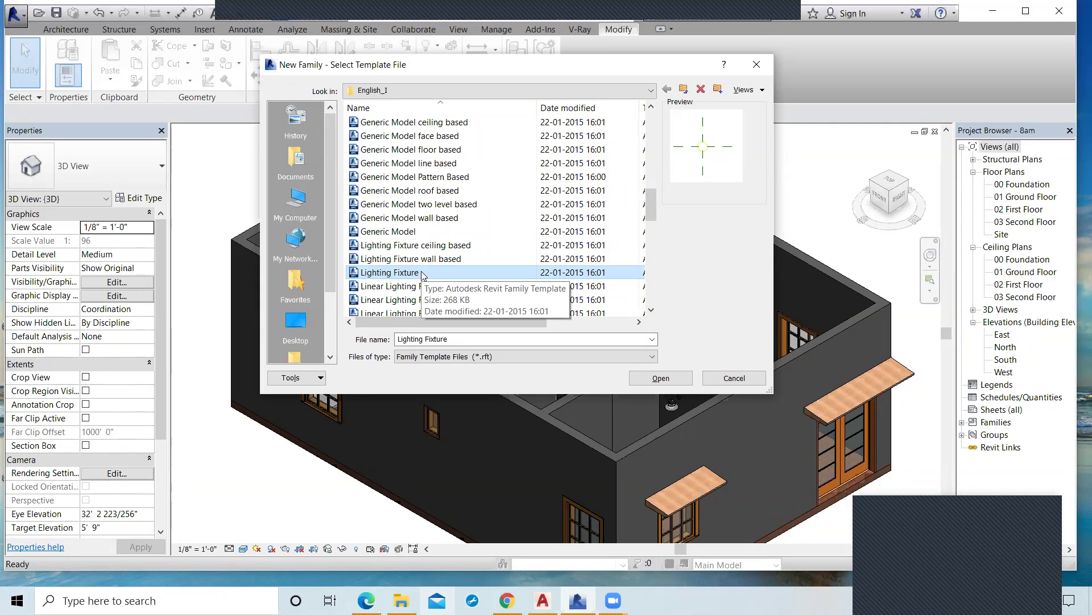
click(734, 378)
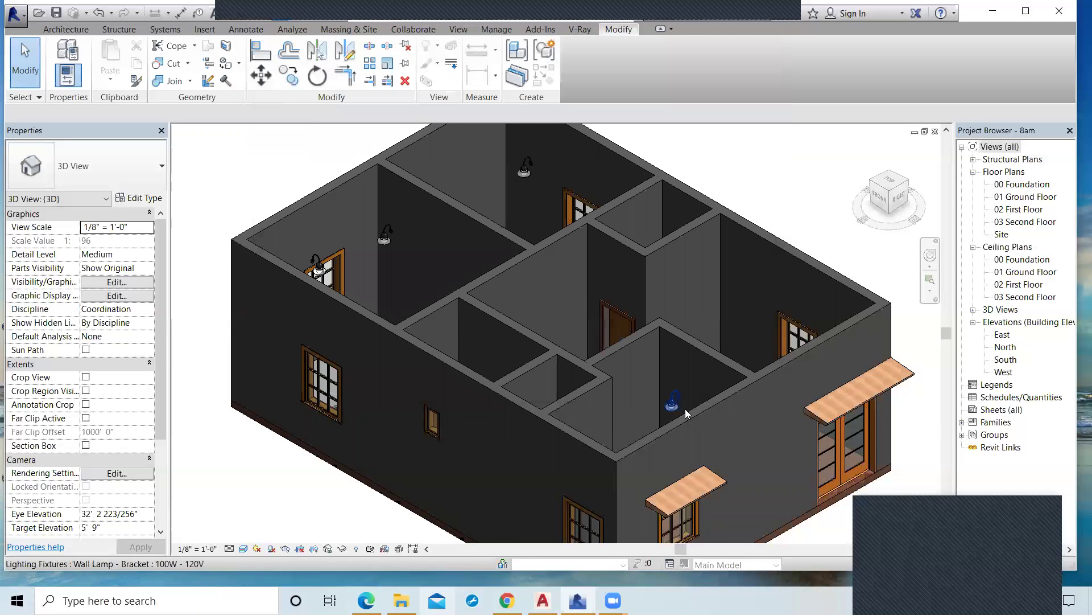
Step: Open the Wall Lamp - Bracket family to view its geometry and close it without saving
scroll(685, 409, up, 3)
double_click(665, 402)
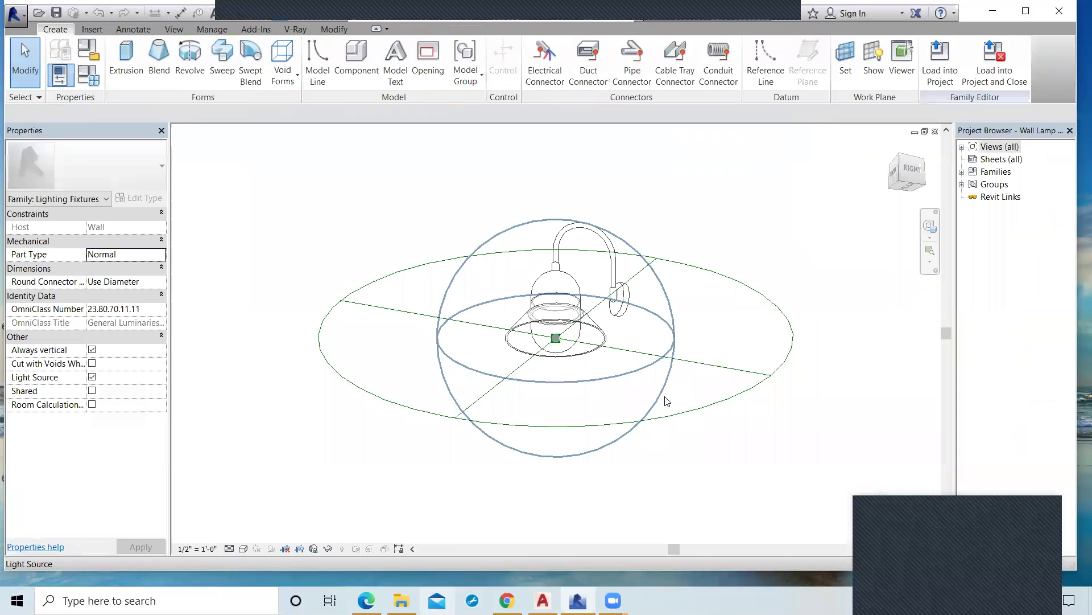
click(891, 153)
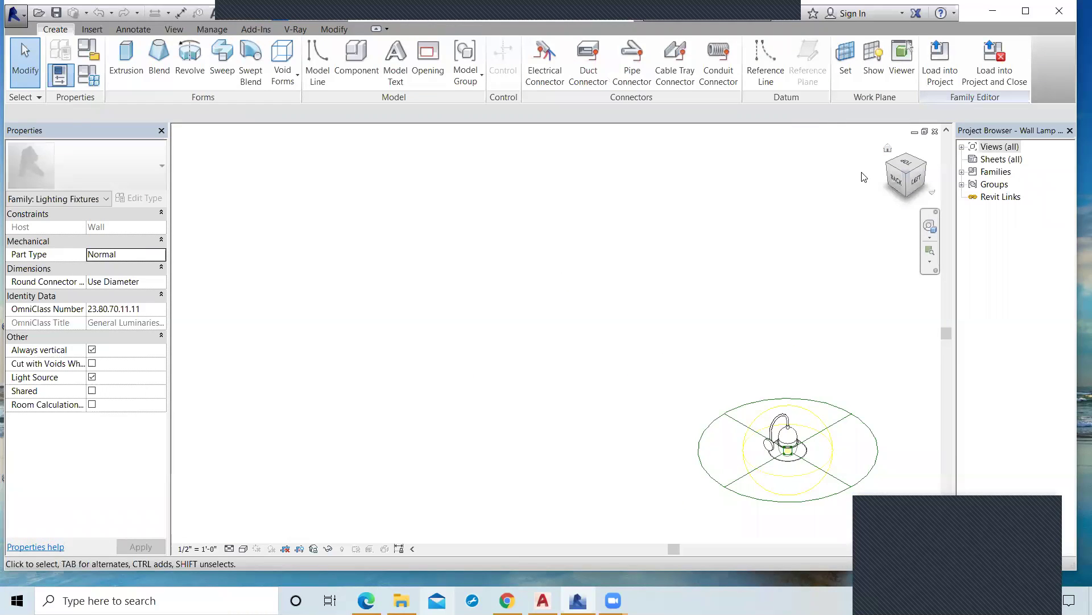
click(935, 131)
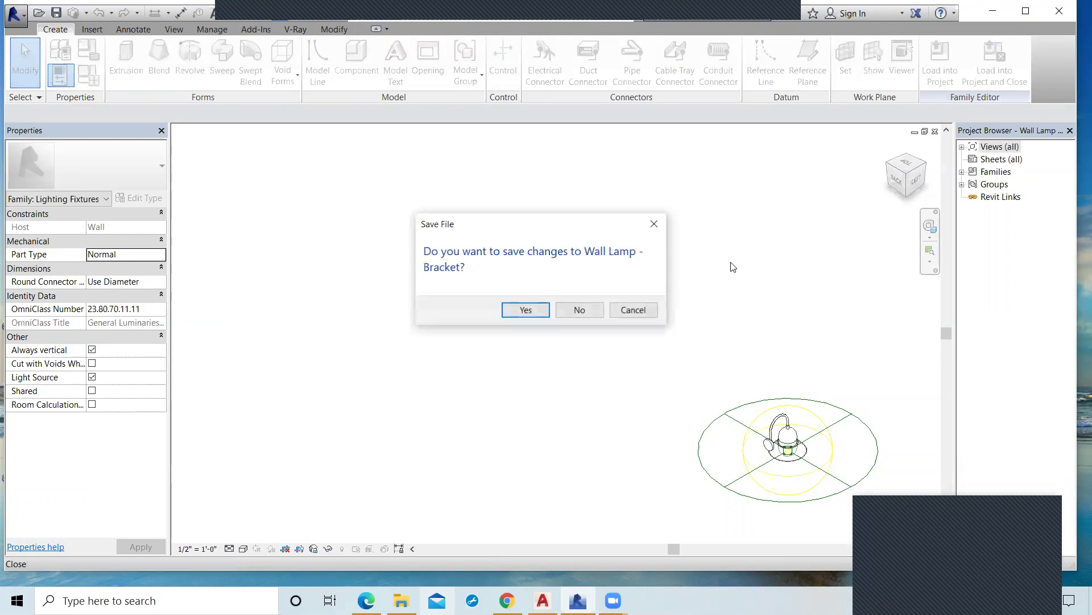
click(586, 308)
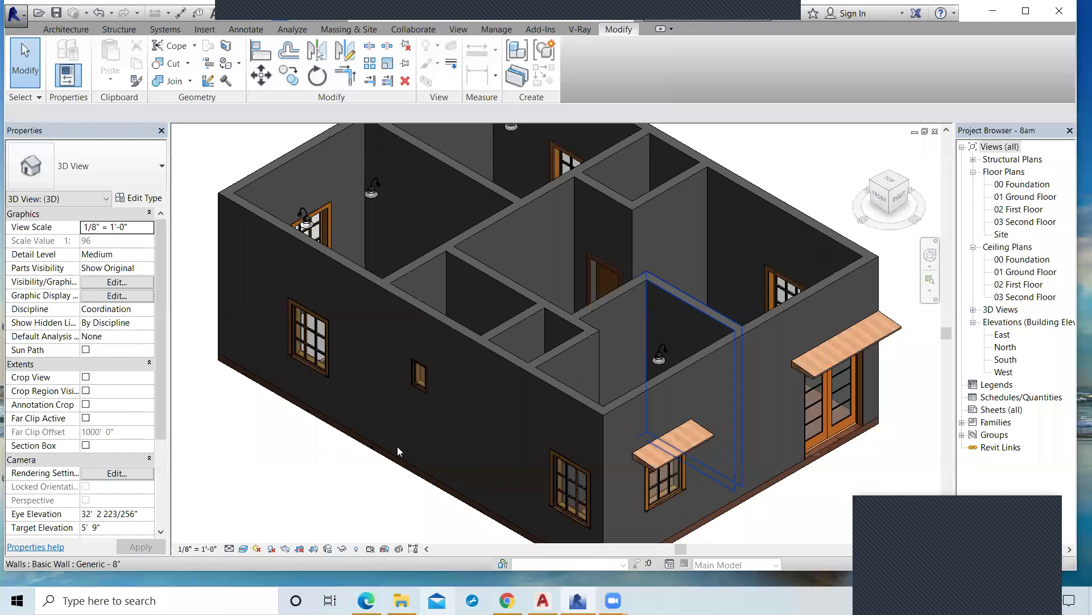
key(z)
key(f)
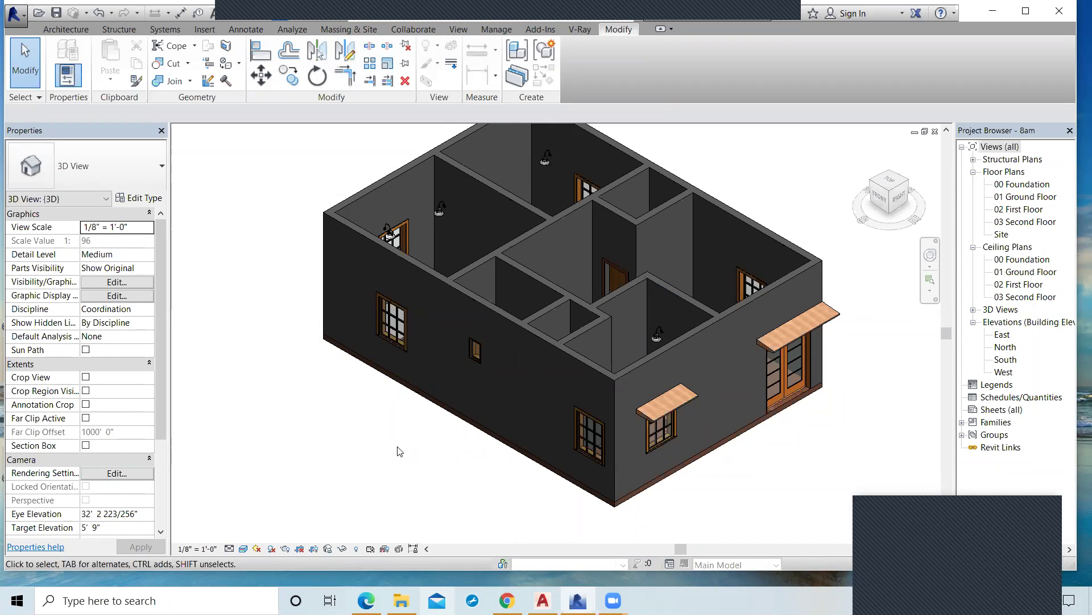
scroll(350, 328, down, 2)
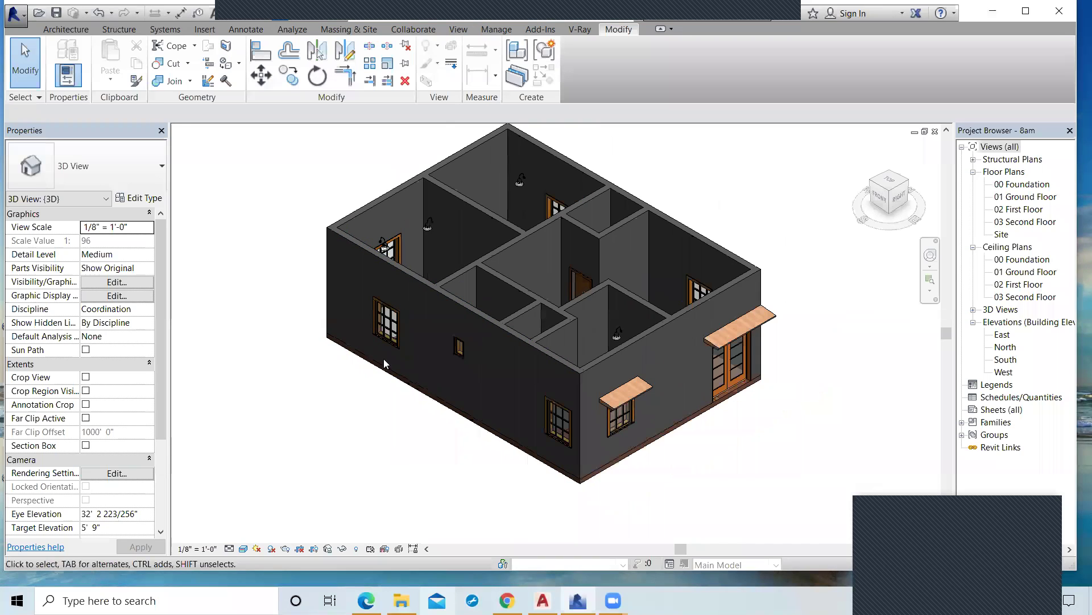
middle_drag(556, 507, 555, 490)
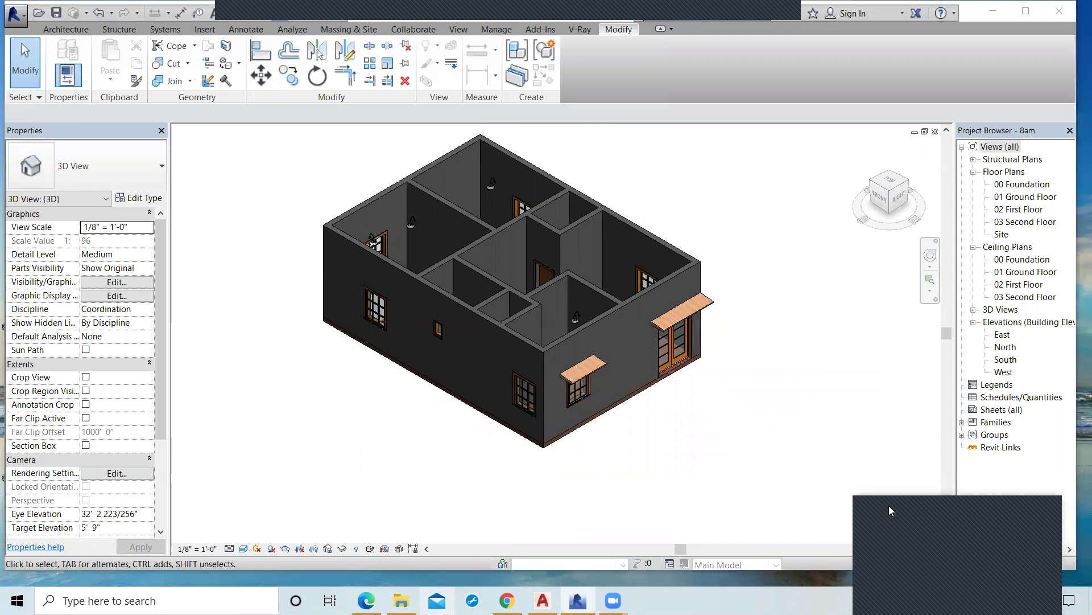
Step: Bring up the sweep list in the structure settings of the window wall segment's type
scroll(548, 365, up, 4)
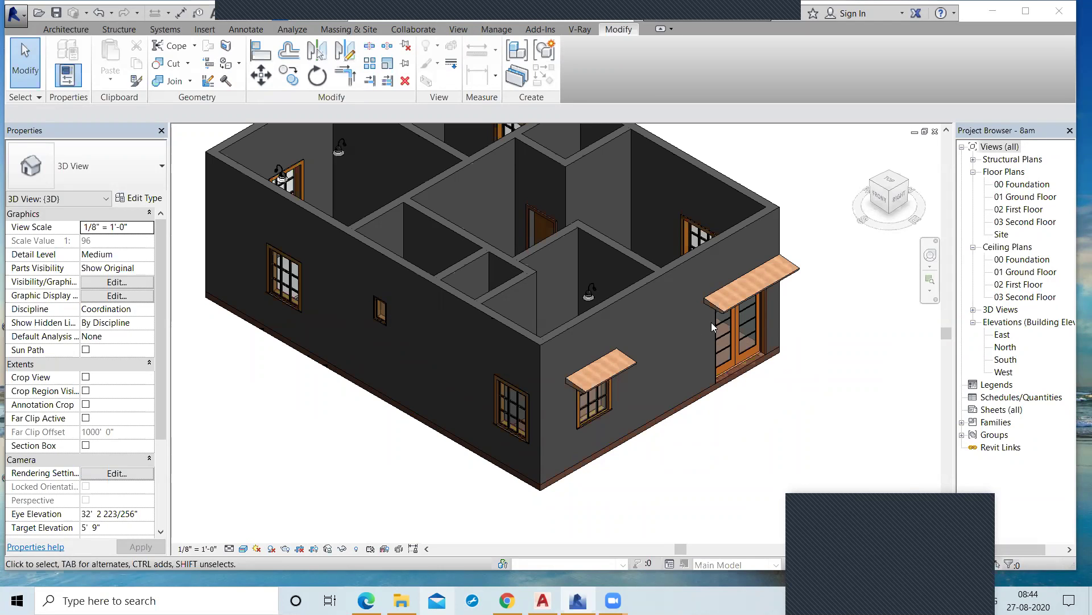
click(565, 333)
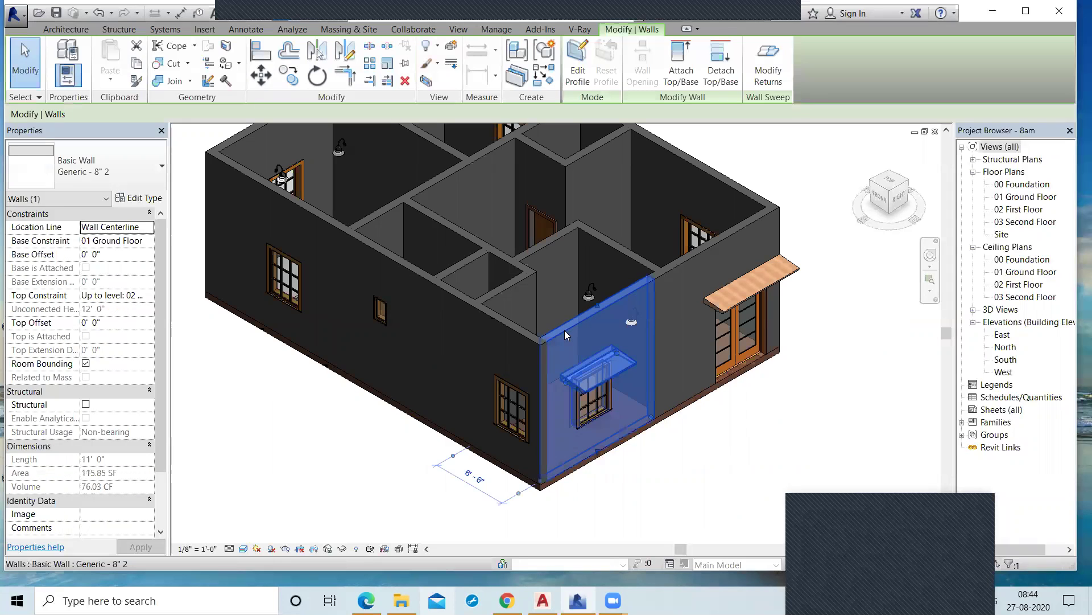
click(142, 198)
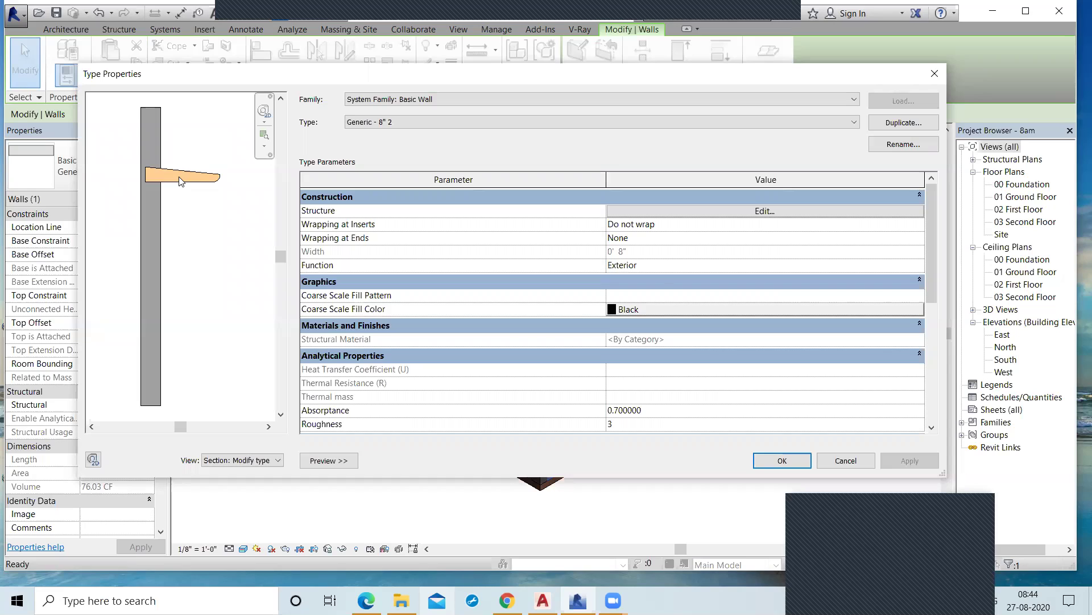
click(762, 215)
click(532, 416)
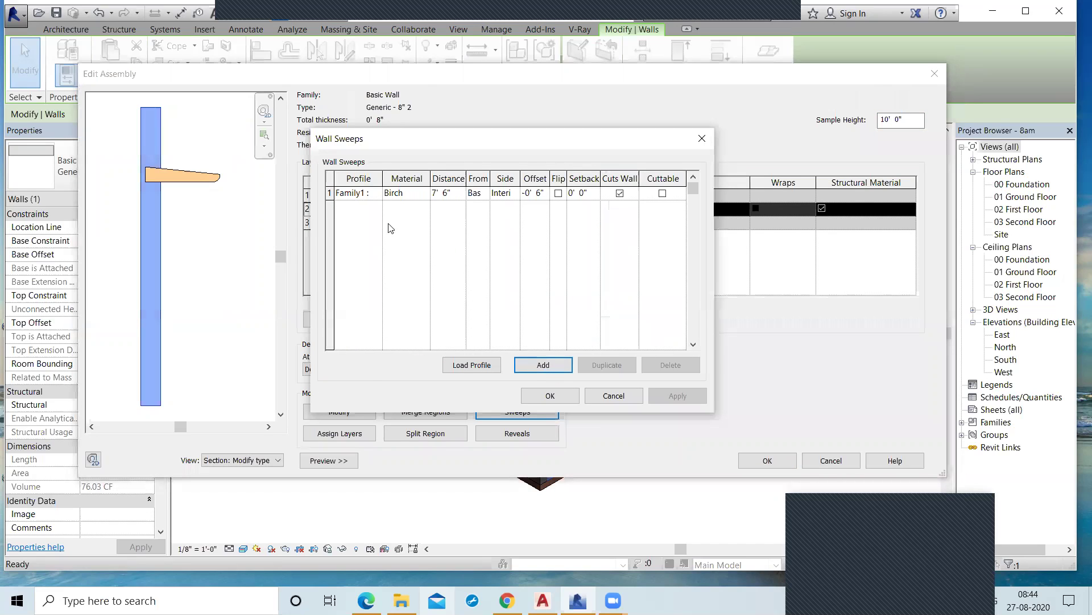
Step: Try adding a second sweep with the Default profile to the wall type and delete it again
key(Return)
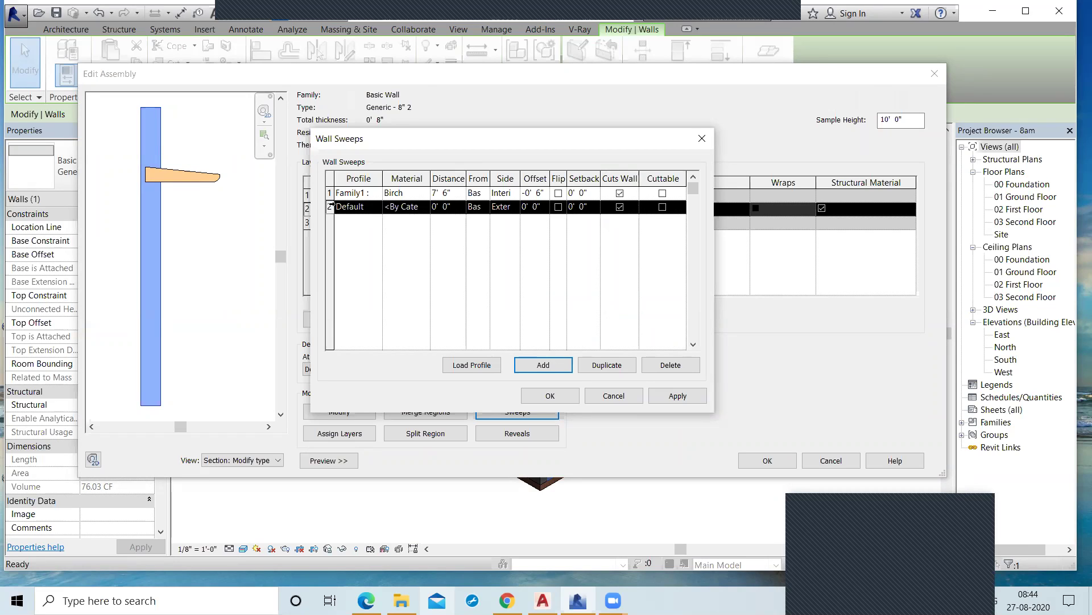
click(331, 207)
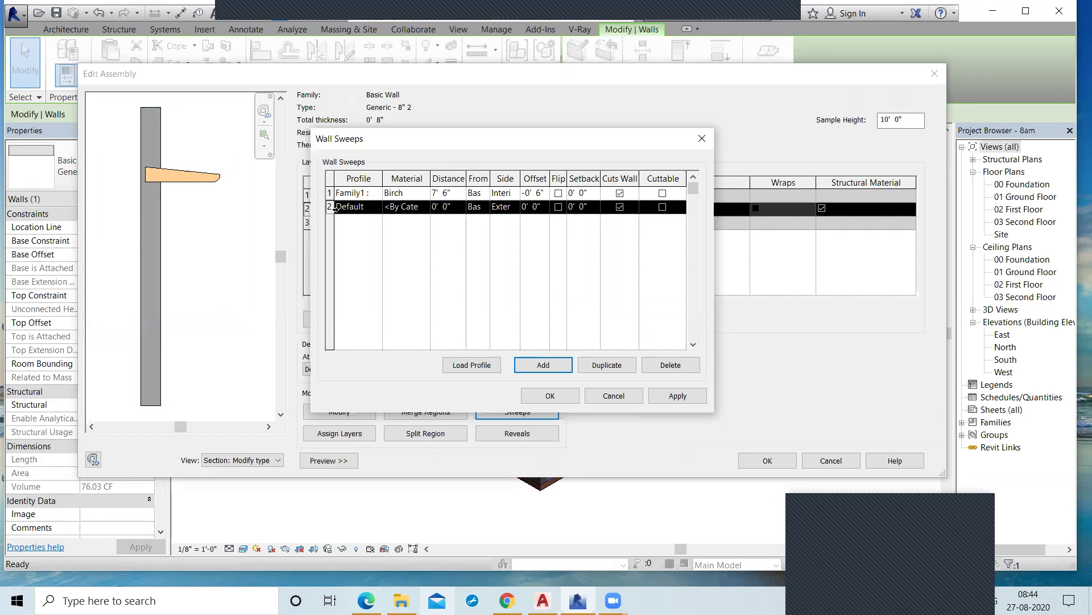
click(678, 368)
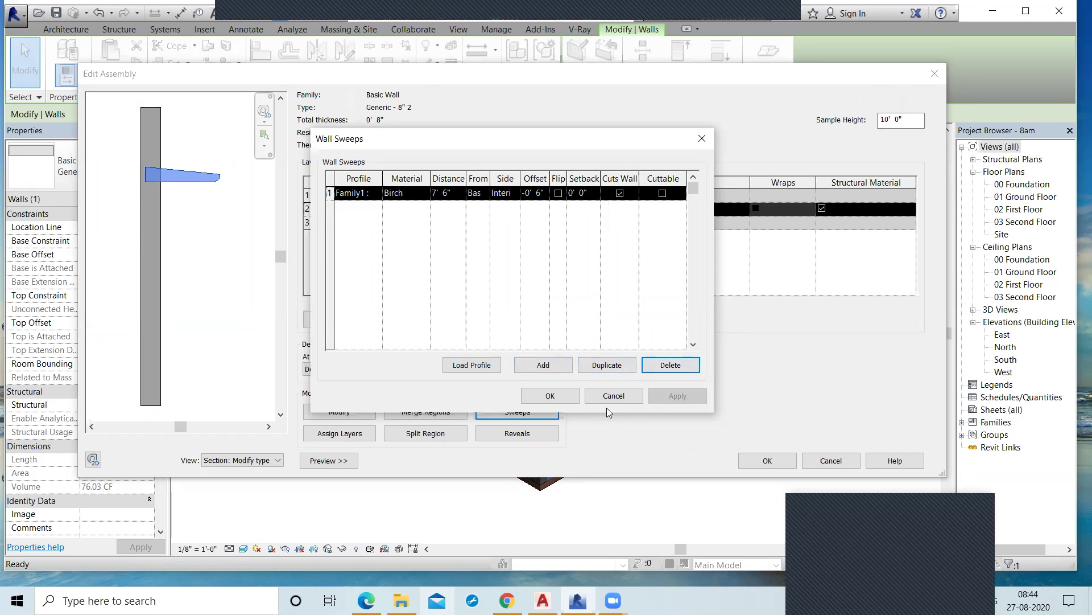
click(563, 400)
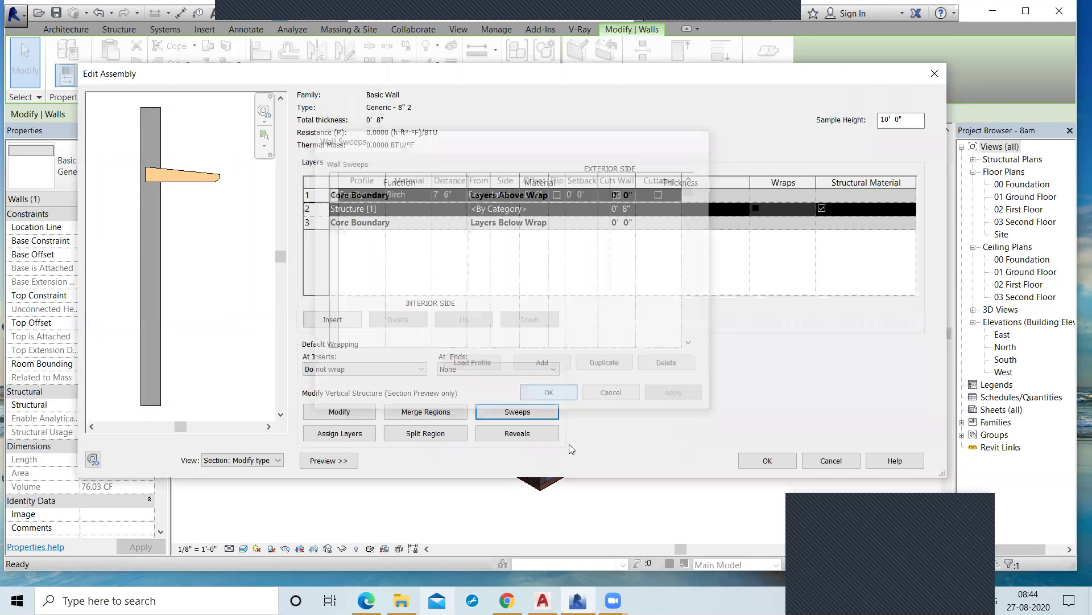
Step: Add a reveal with the C-Channel-Profile : C9X15 profile to the window wall's type
click(517, 434)
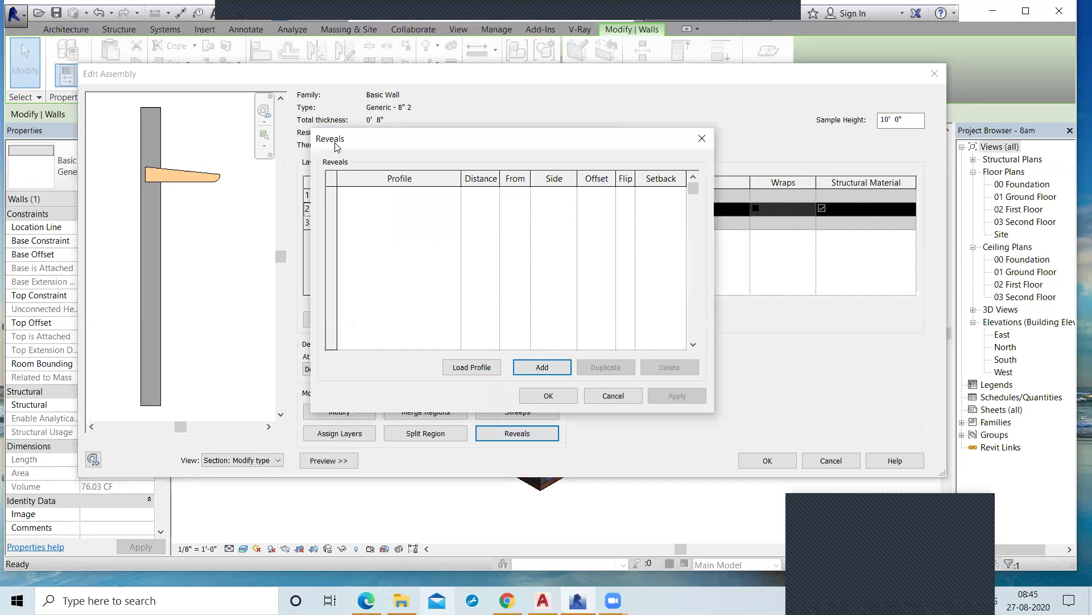
drag(476, 145, 576, 99)
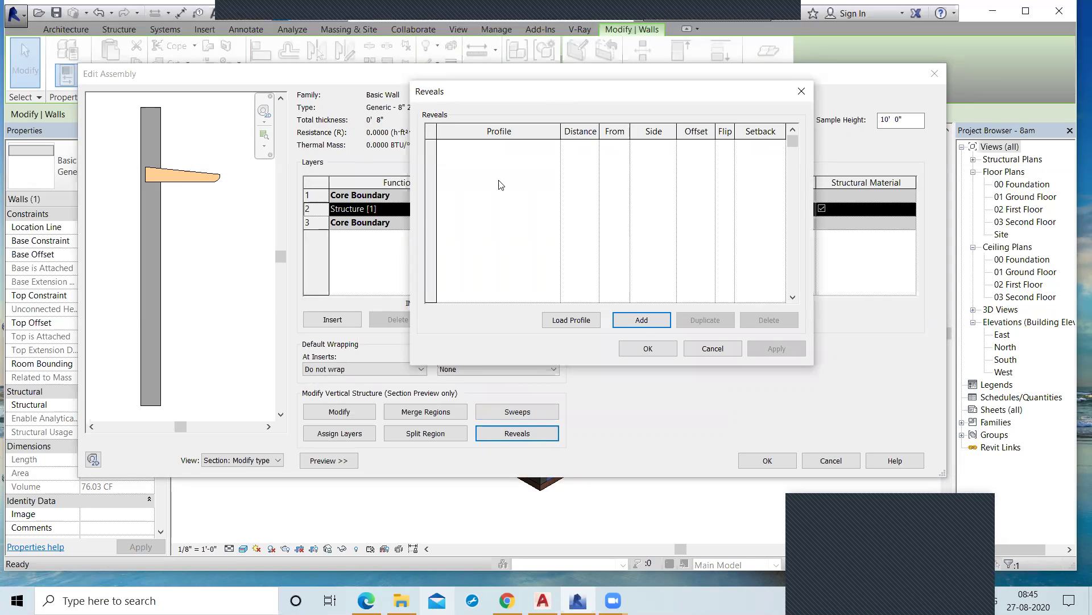
click(641, 320)
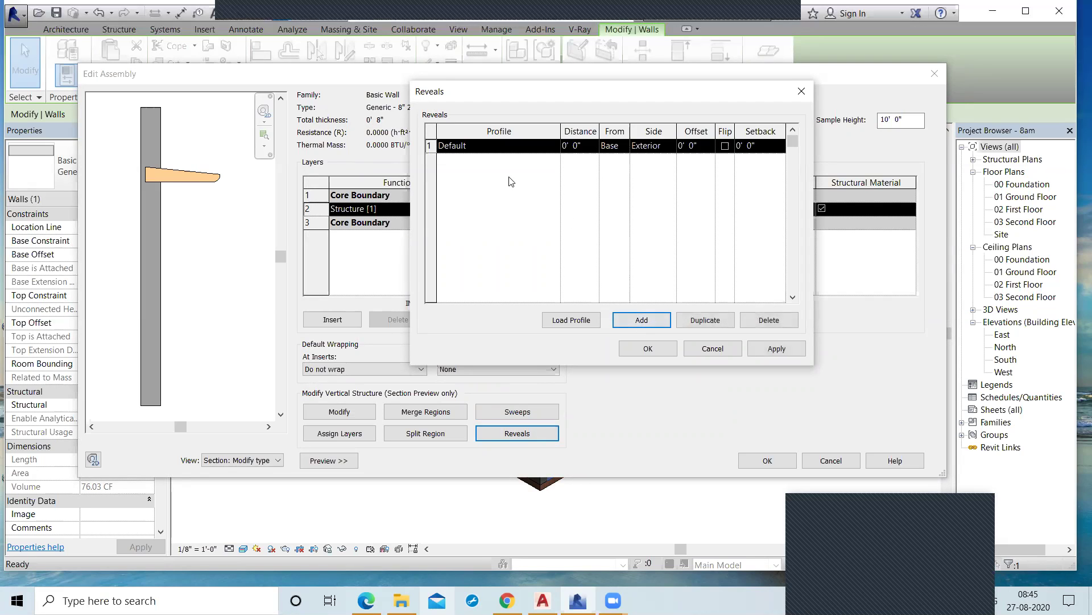
click(511, 147)
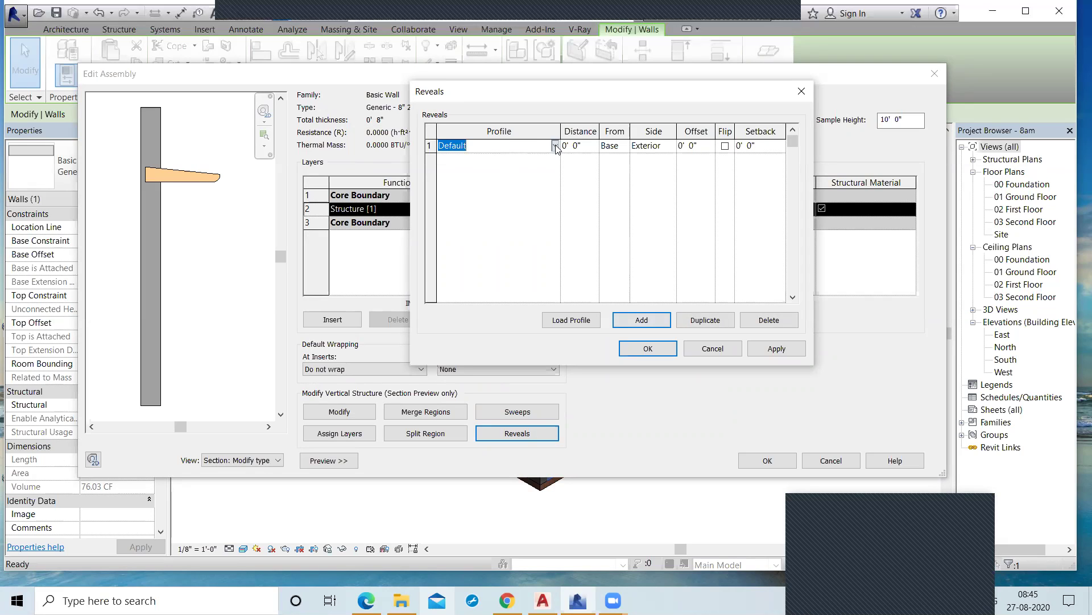
click(555, 146)
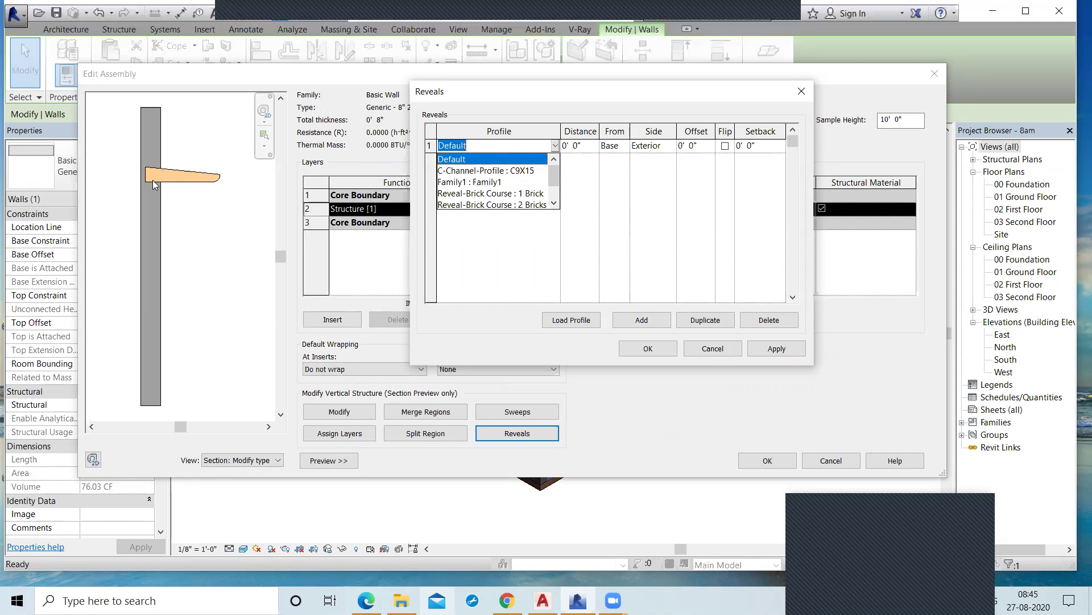
click(512, 172)
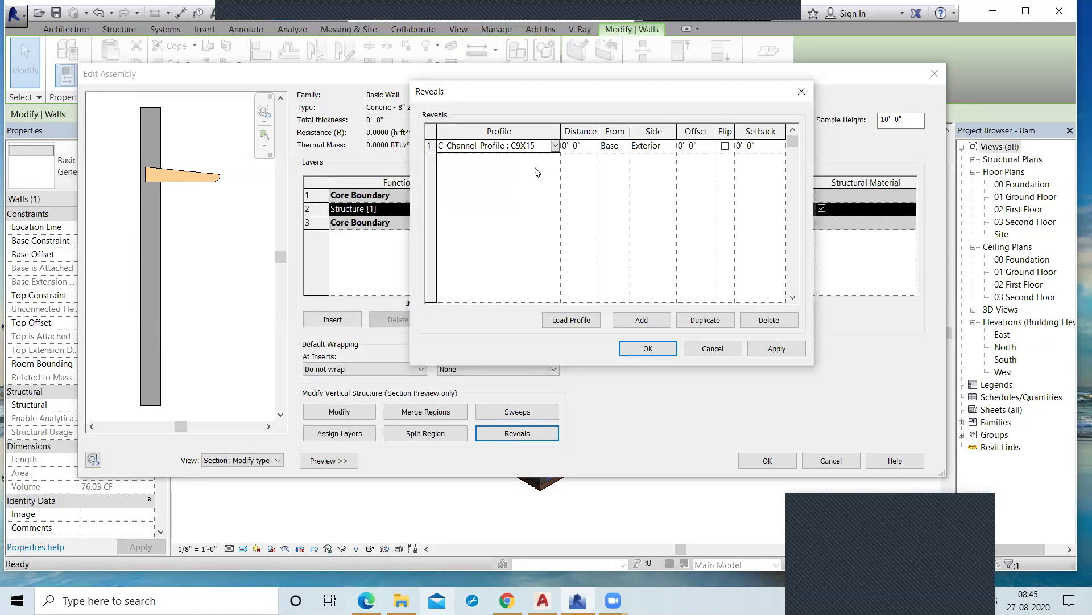
Step: Set the reveal's distance from the base to 4' 0" and apply it
click(588, 151)
drag(586, 151, 561, 152)
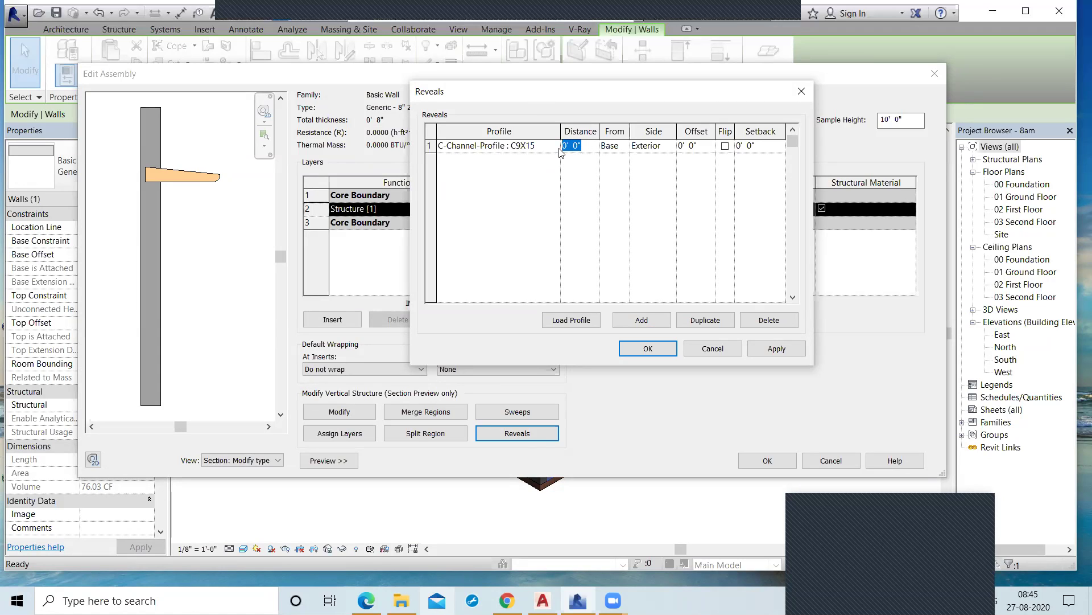
text(4)
click(582, 185)
click(768, 357)
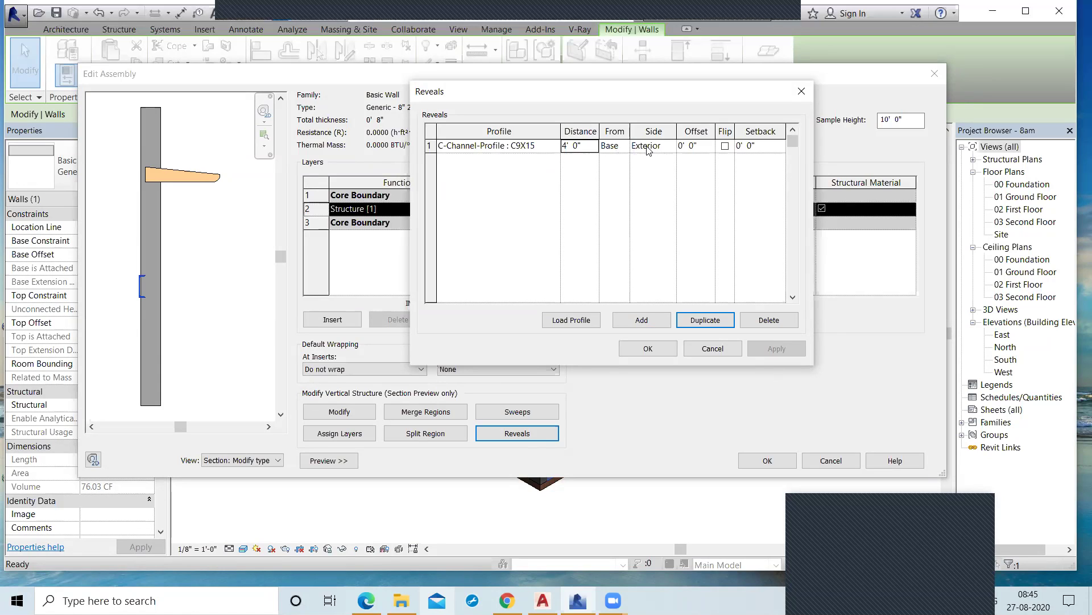
Step: Set the reveal's offset to 0' 6" and apply it
click(681, 146)
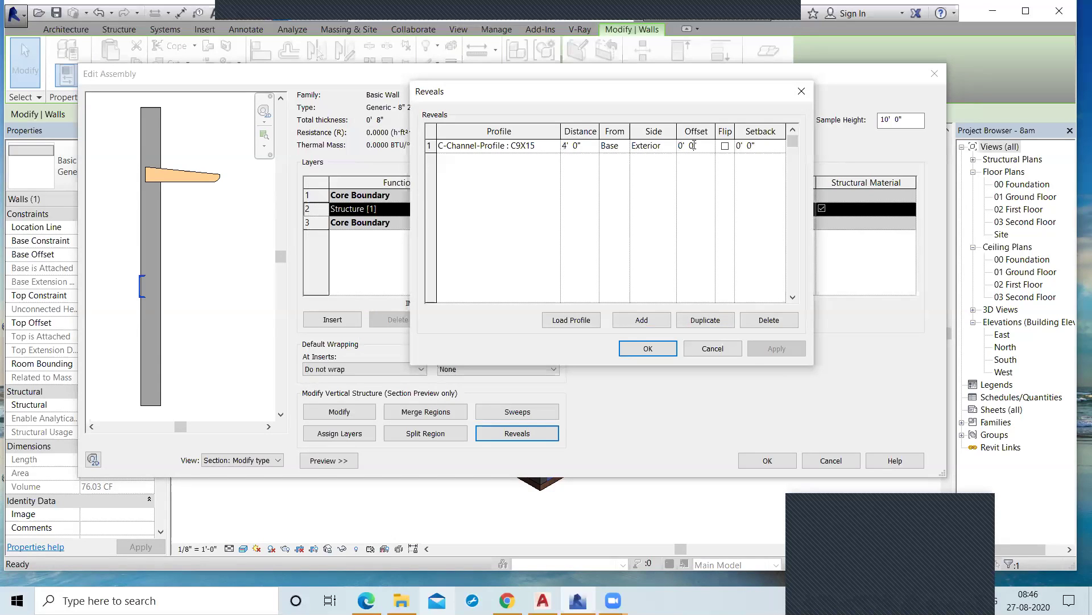
key(BackSpace)
key(BackSpace)
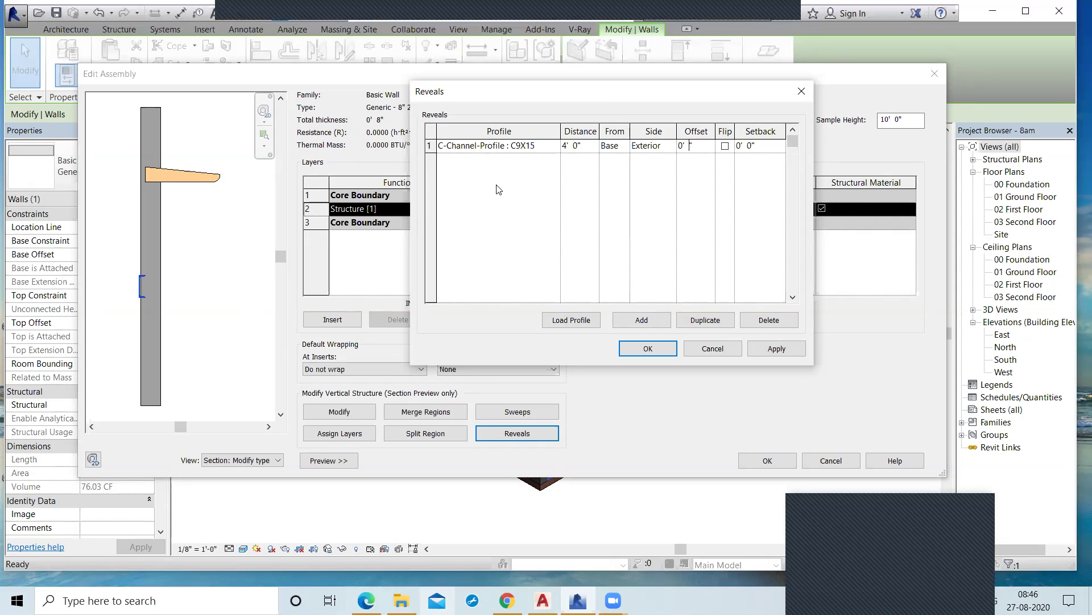
text(6)
key(Tab)
click(779, 349)
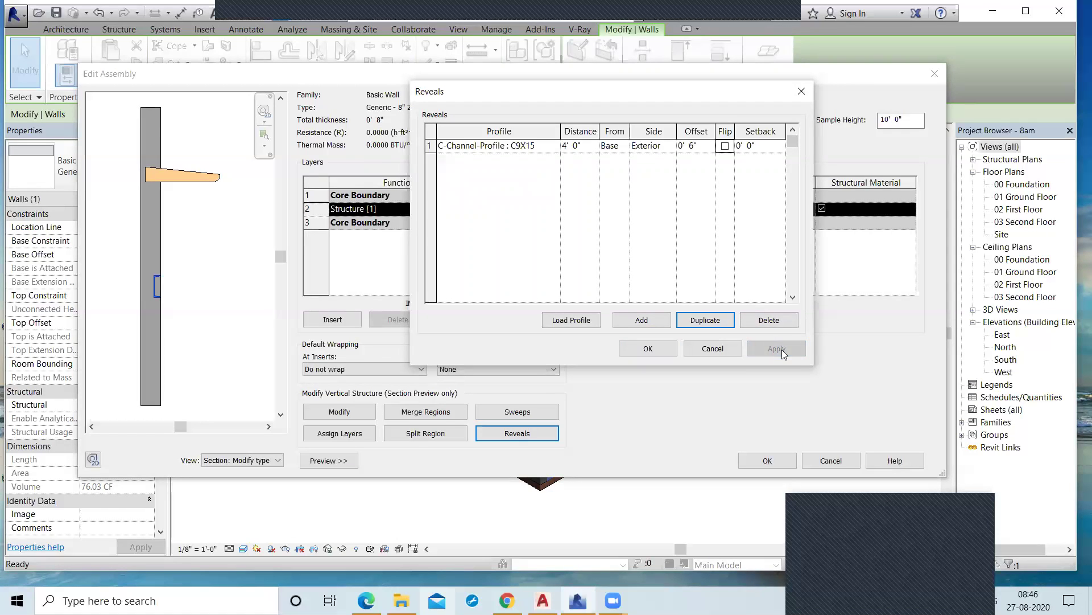
Step: Increase the reveal's offset to 0' 6 1/2", apply it and accept the reveal list
click(695, 146)
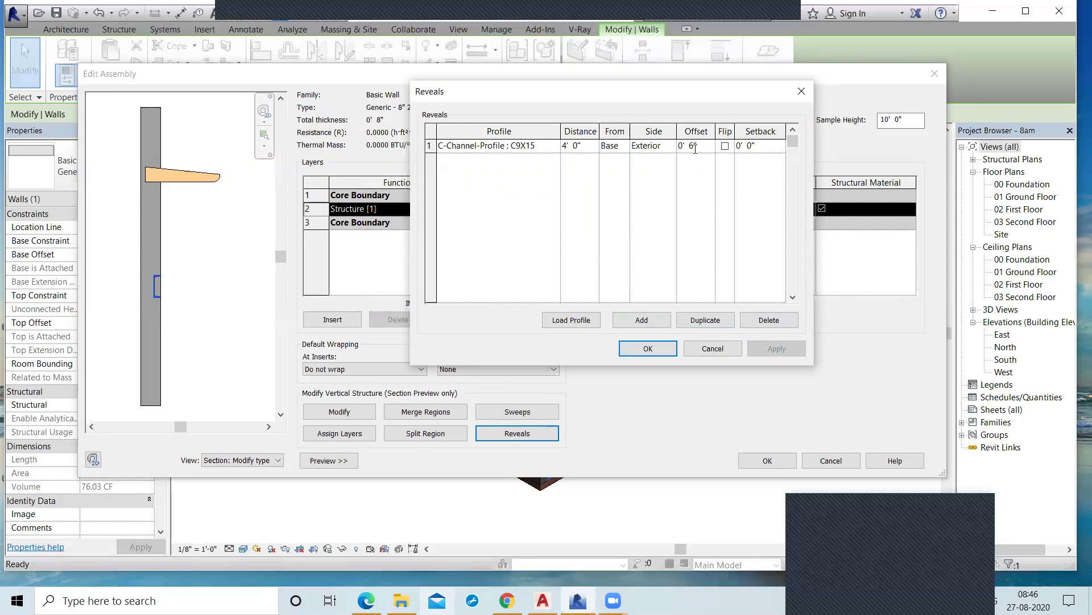
text(.5)
key(Tab)
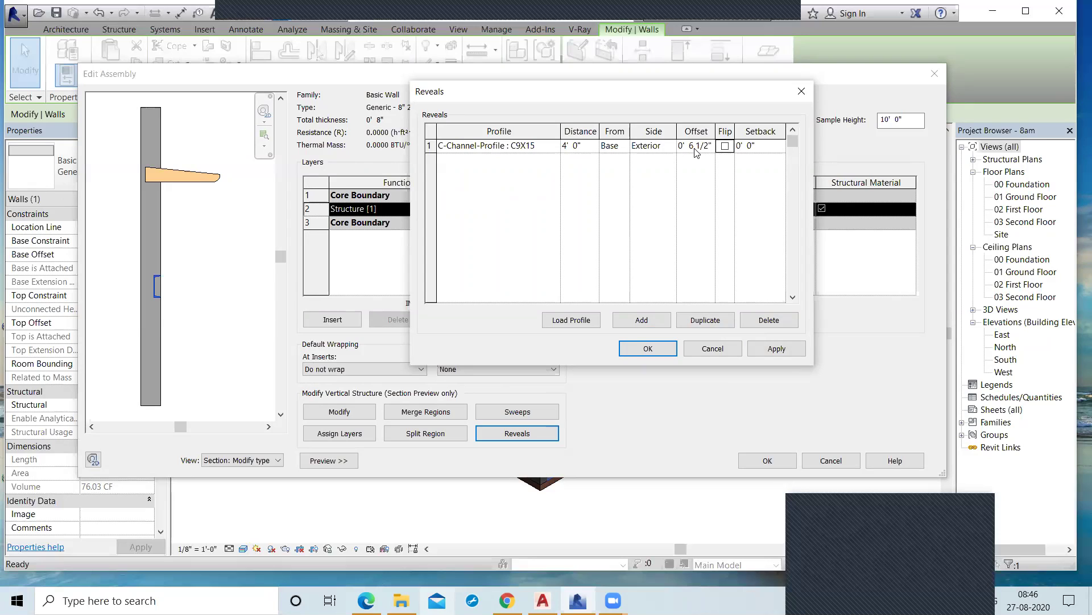
click(769, 348)
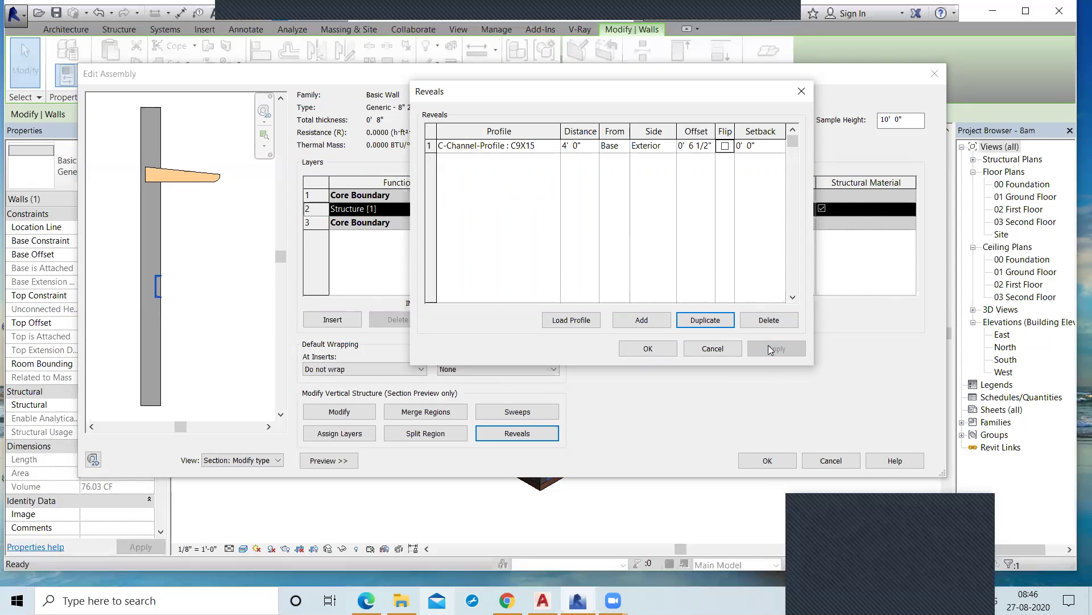
click(642, 350)
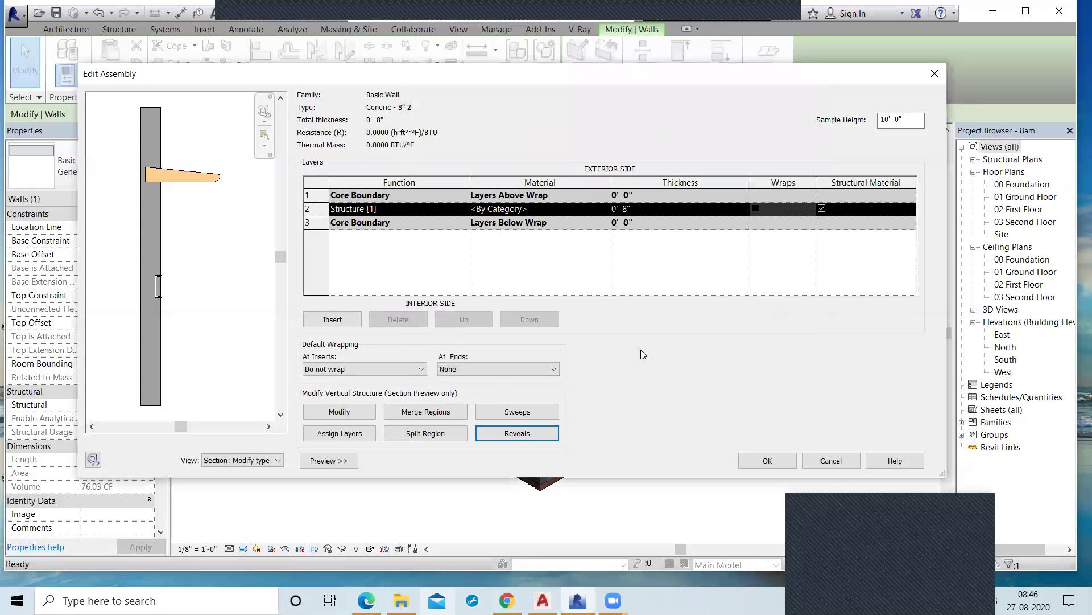
Step: Check the channel reveal in the wall section preview, accept the wall type changes and deselect the wall
scroll(155, 280, up, 4)
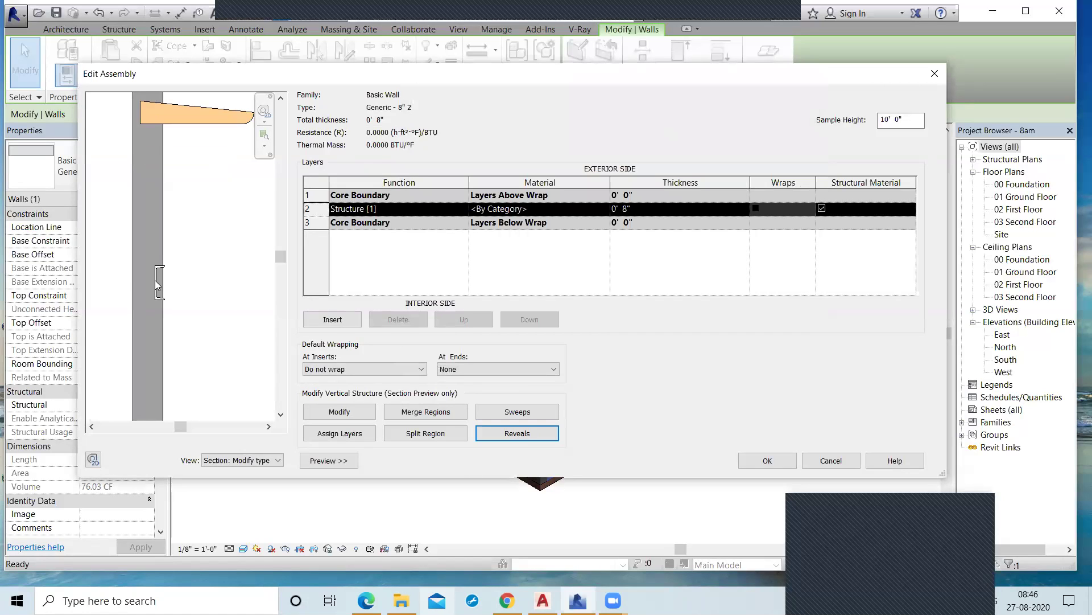
scroll(159, 276, up, 2)
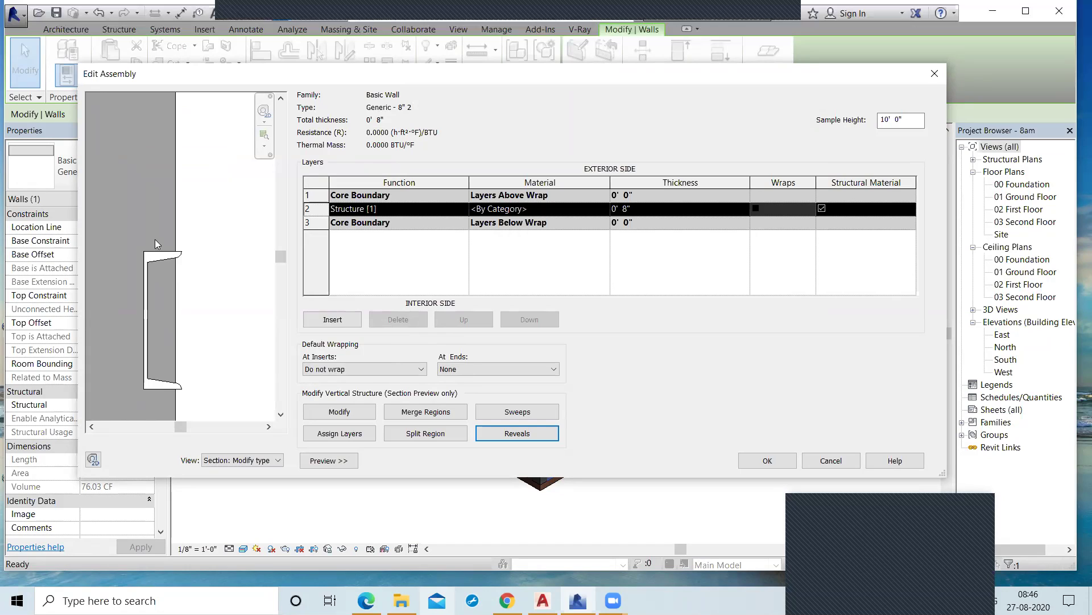
scroll(197, 285, up, 3)
click(768, 465)
click(770, 459)
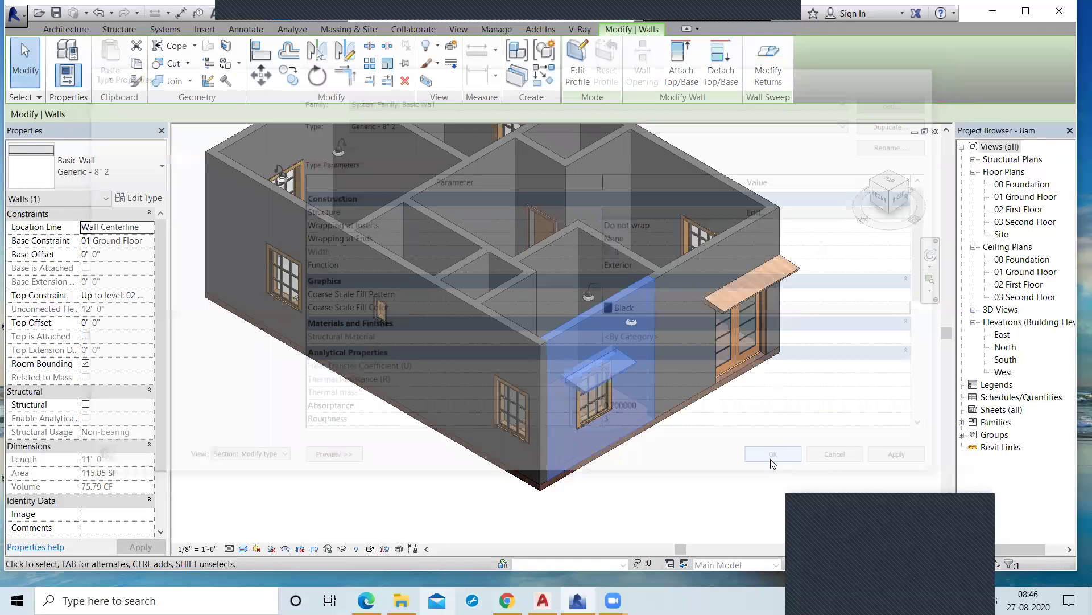
click(563, 482)
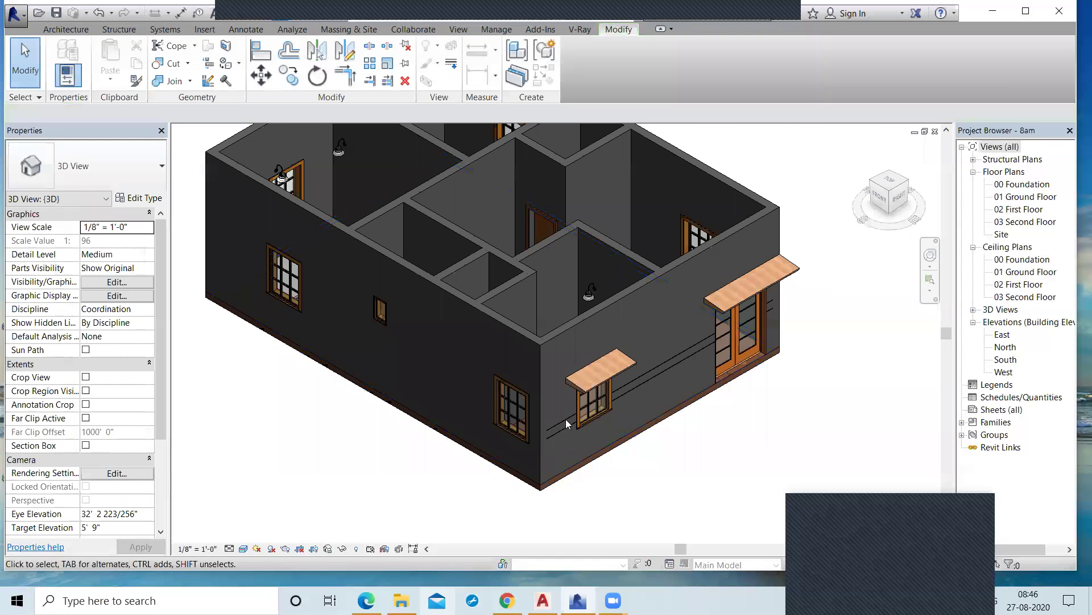
Step: Examine the channel reveal along the exterior wall segments beside the window and the double door
scroll(559, 415, up, 5)
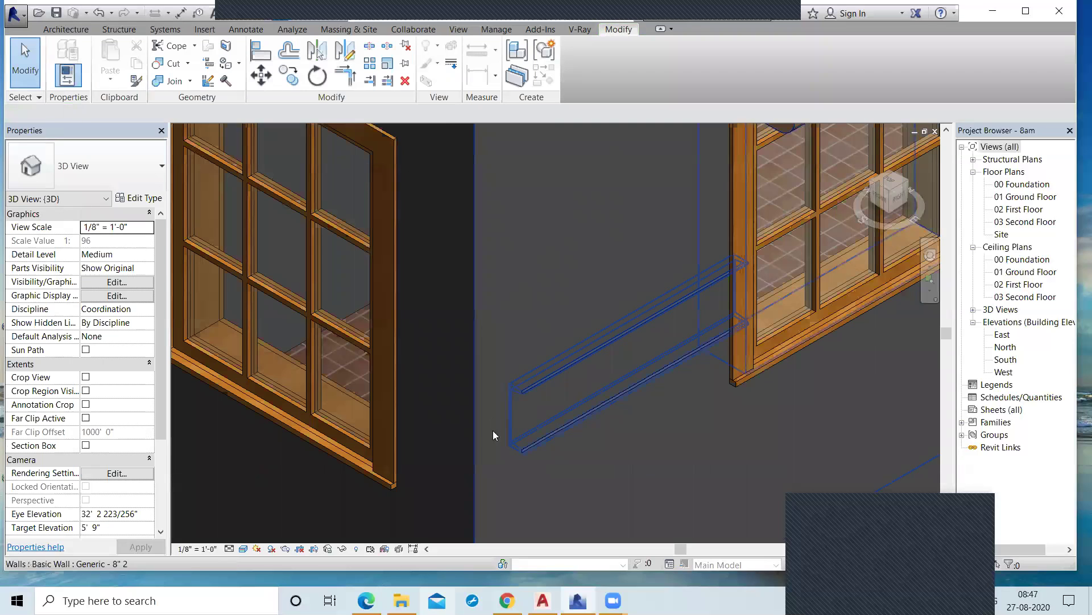
scroll(629, 391, down, 3)
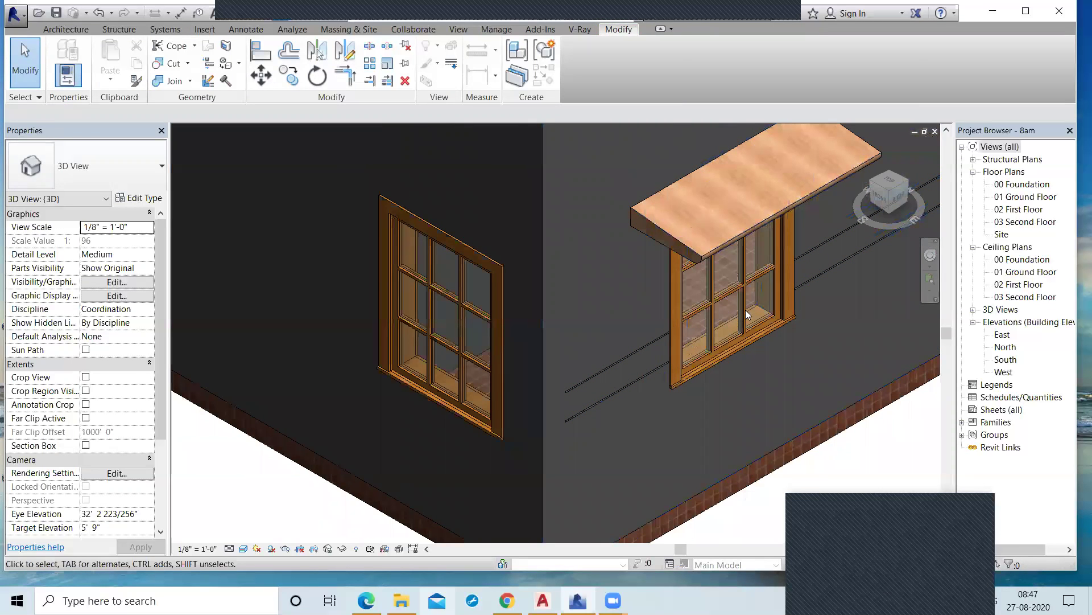
middle_drag(761, 313, 362, 477)
middle_drag(702, 262, 543, 336)
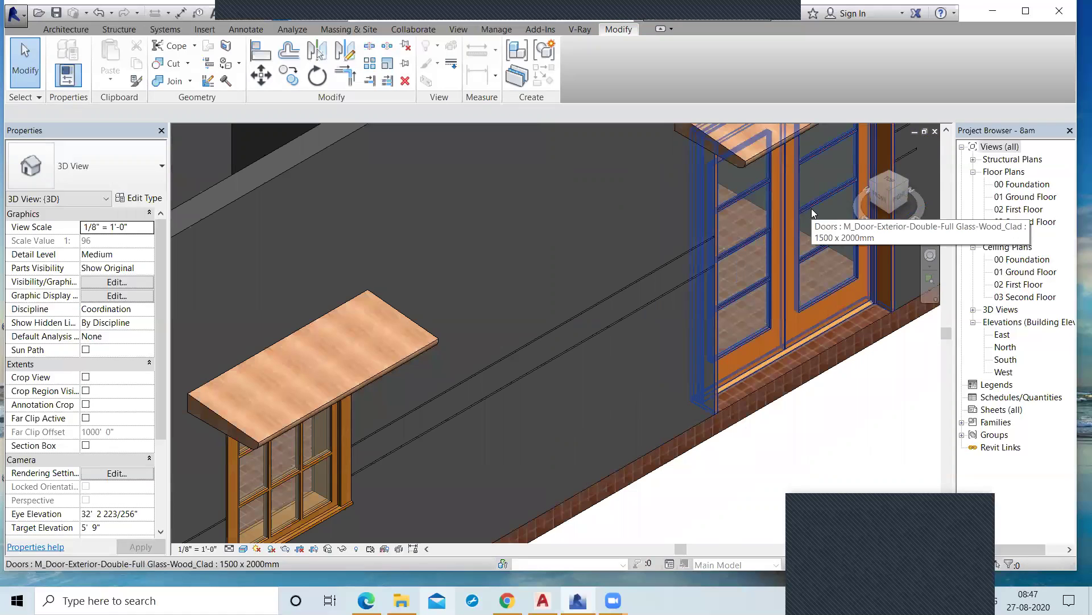
click(544, 338)
scroll(539, 342, up, 2)
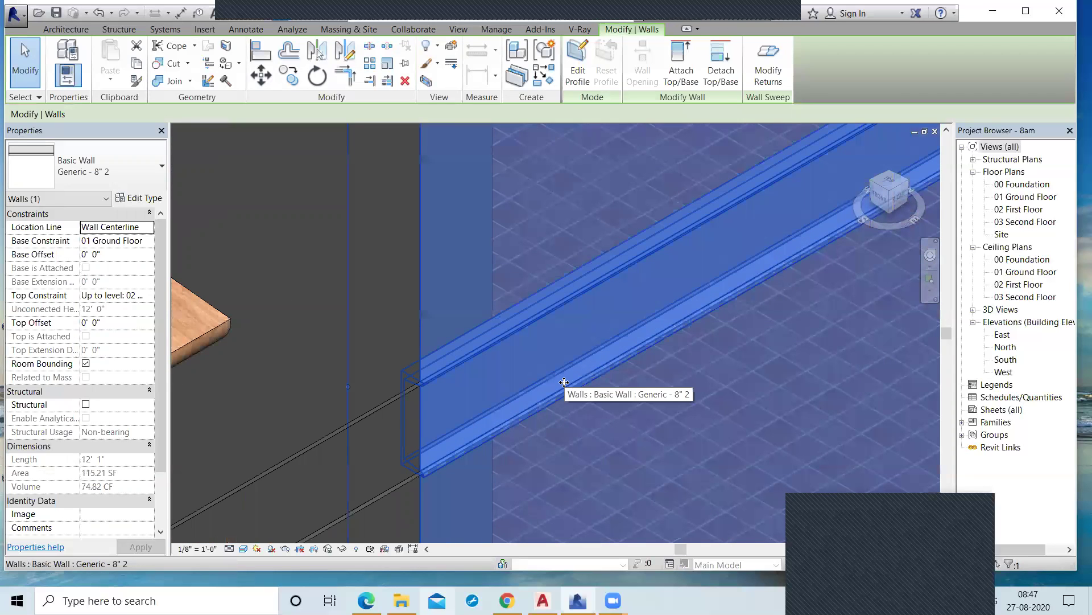
scroll(564, 382, down, 1)
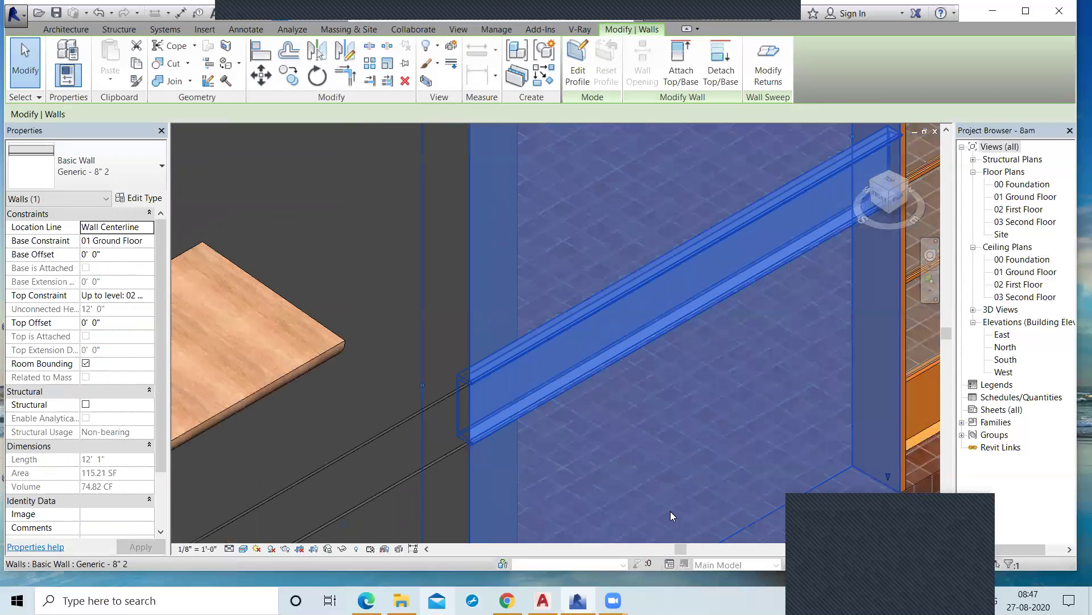
key(Escape)
scroll(581, 453, down, 3)
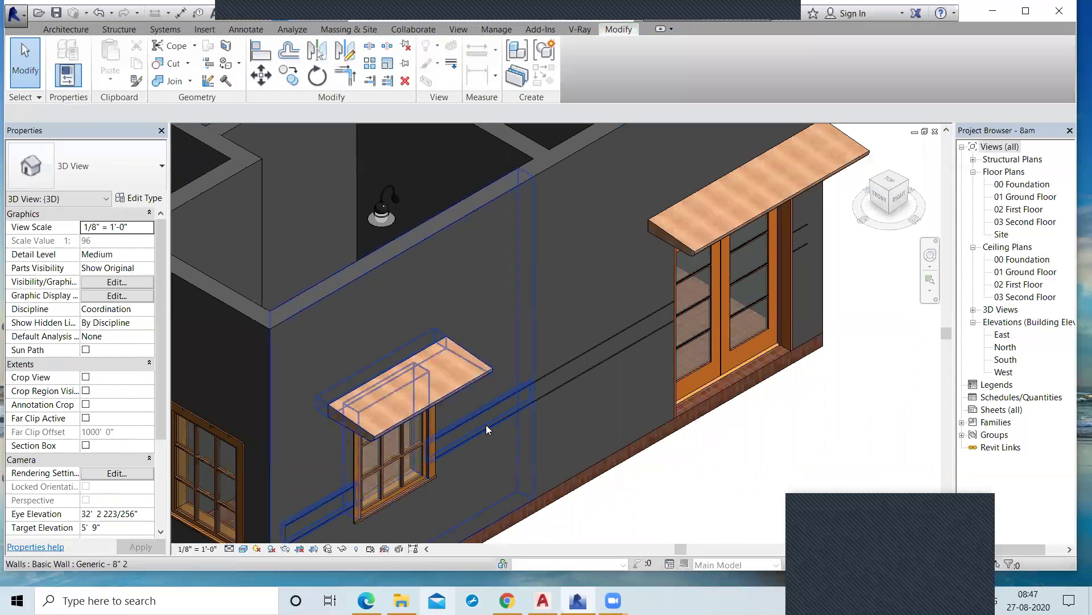
click(227, 66)
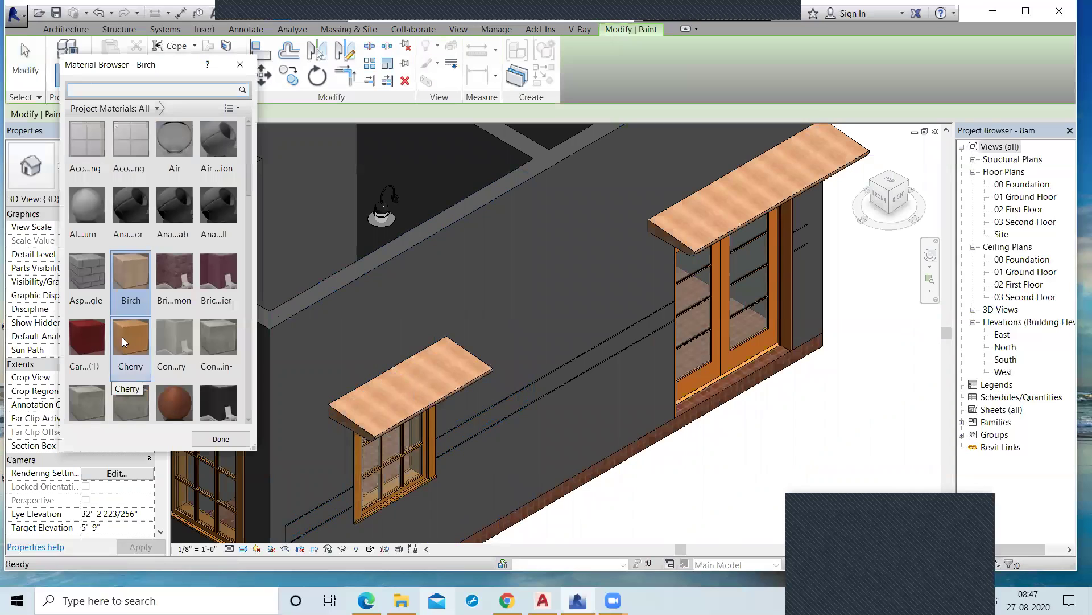
click(124, 342)
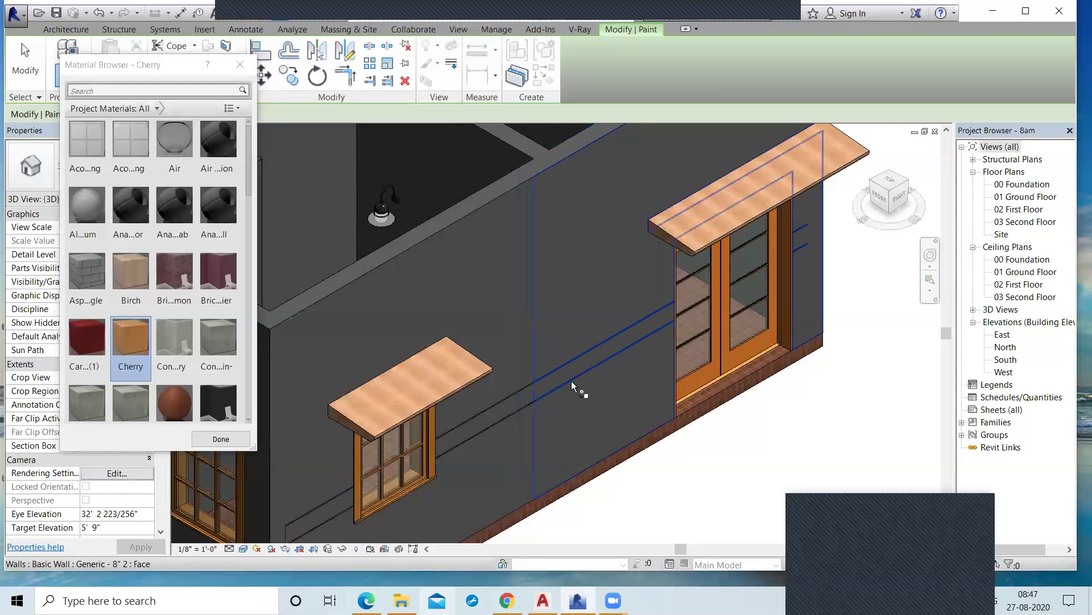
click(677, 438)
key(Escape)
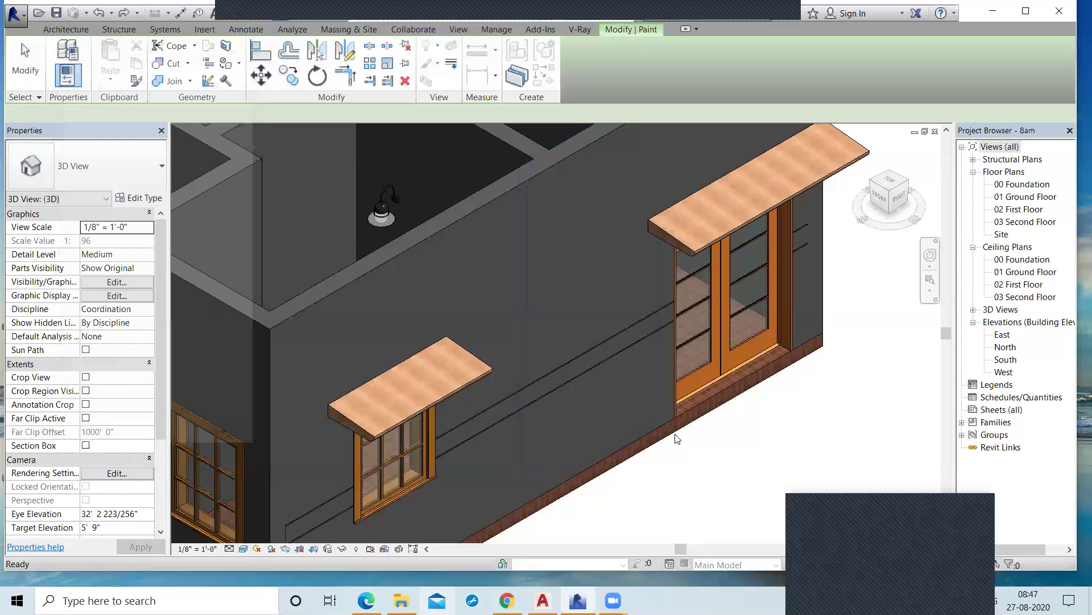
key(Escape)
Step: Change the profile of the window wall type's reveal to Reveal-Brick Course : 1 Brick and apply it
scroll(590, 400, down, 2)
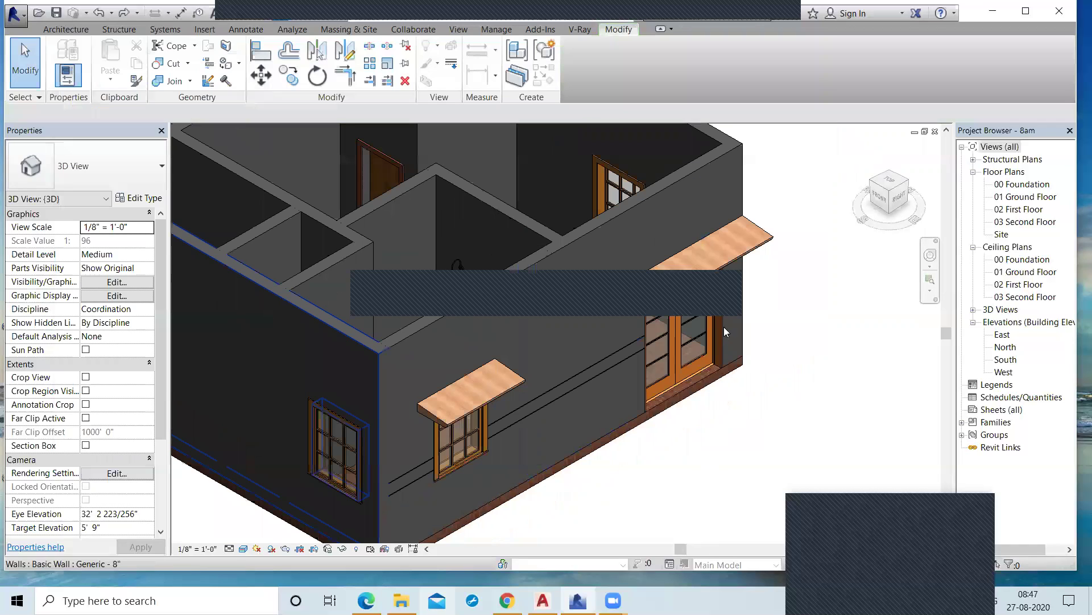
click(422, 327)
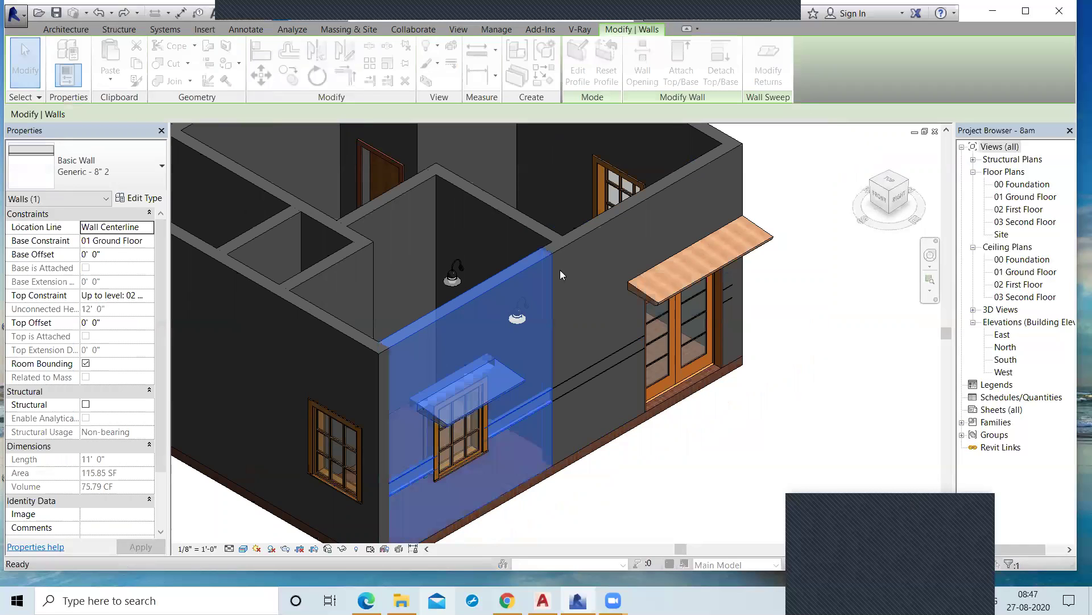
click(772, 215)
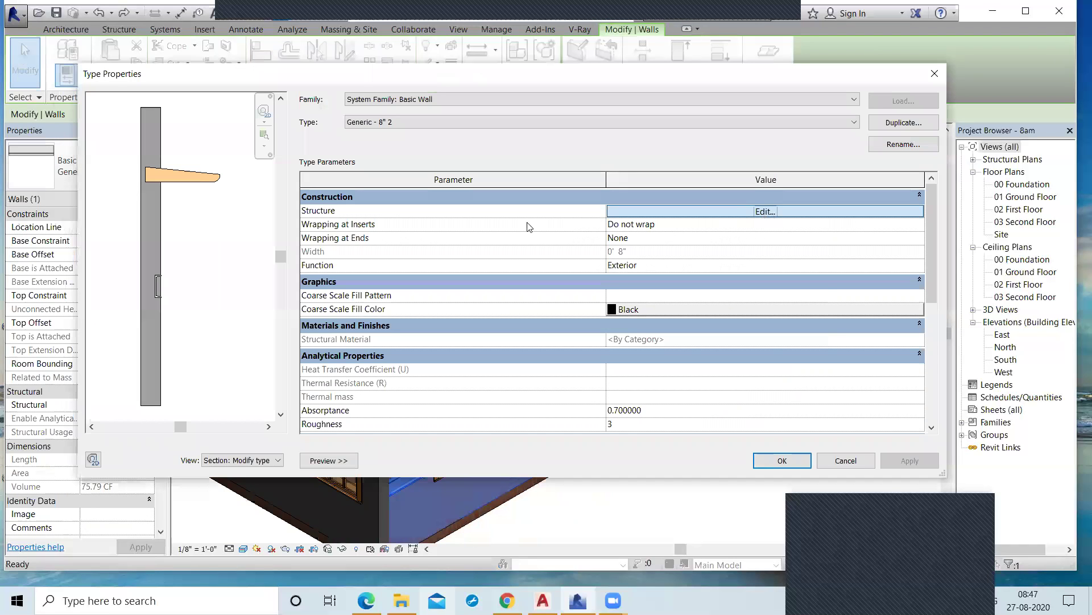
click(517, 432)
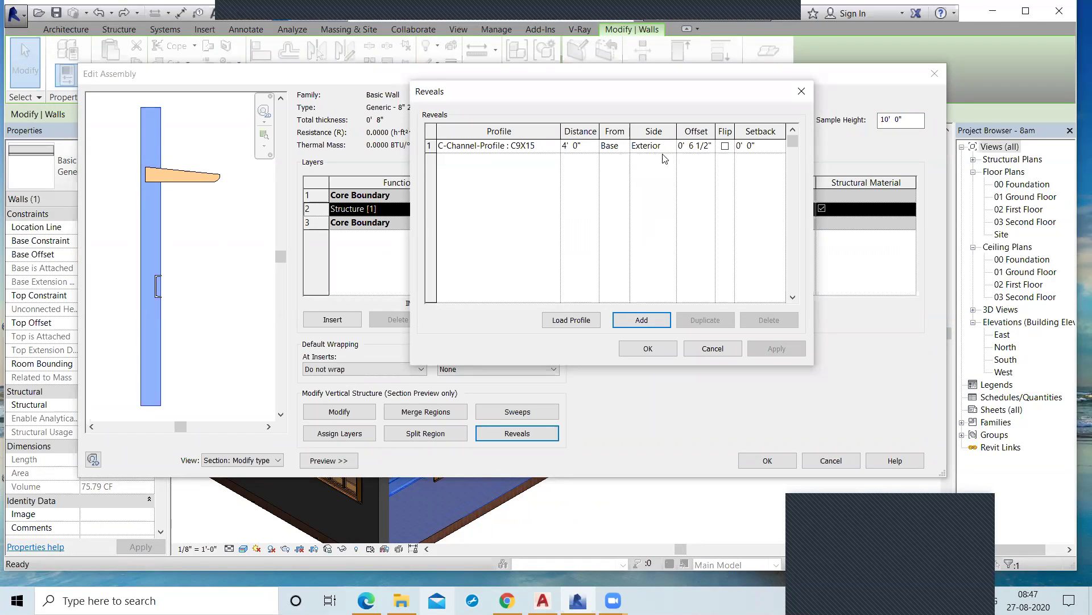
click(547, 149)
click(555, 145)
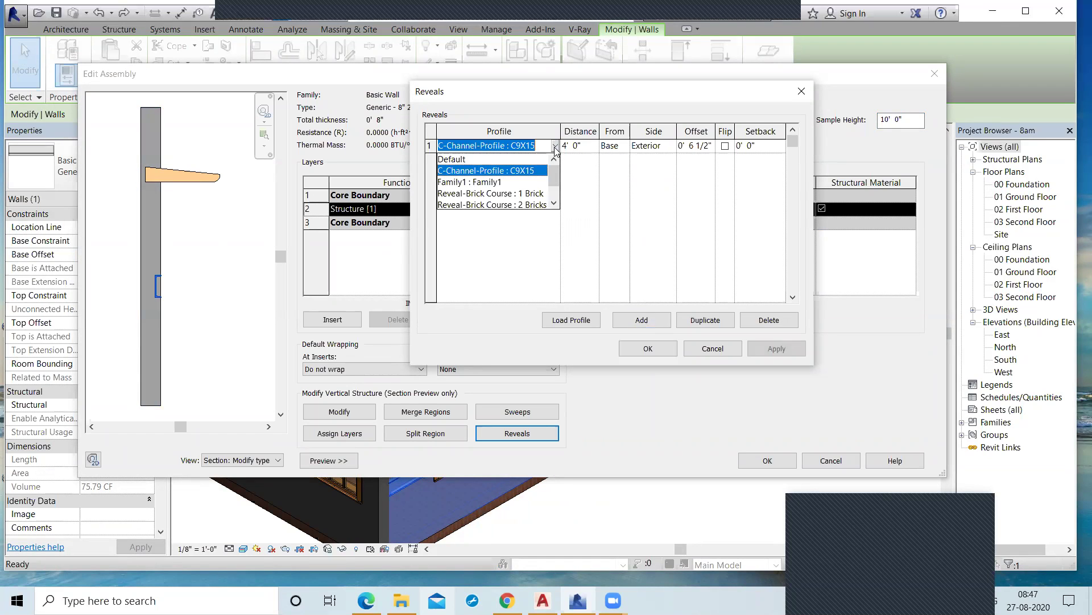
click(497, 195)
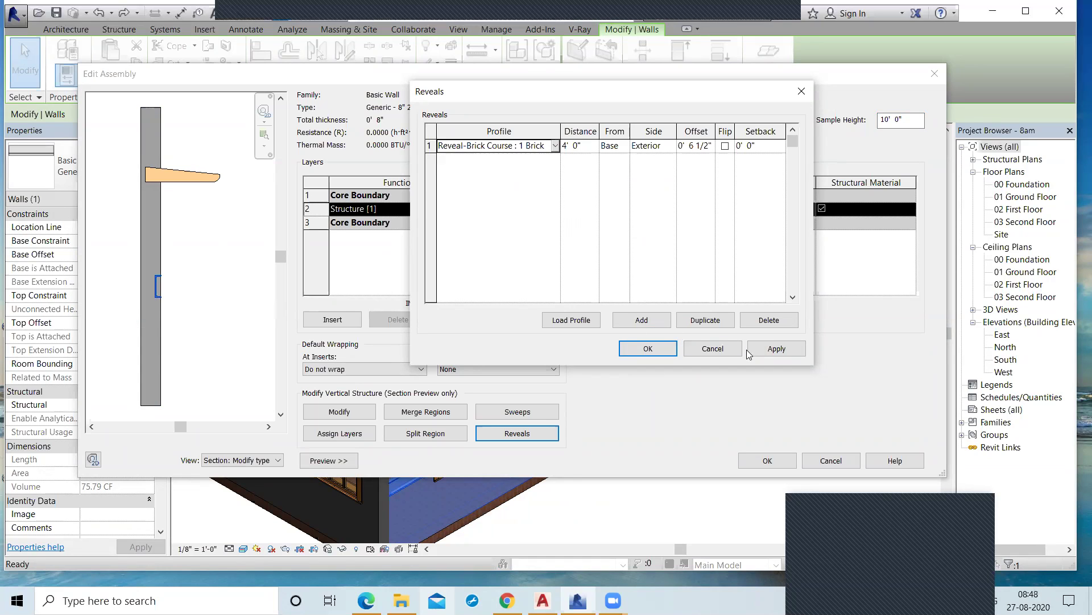
click(791, 350)
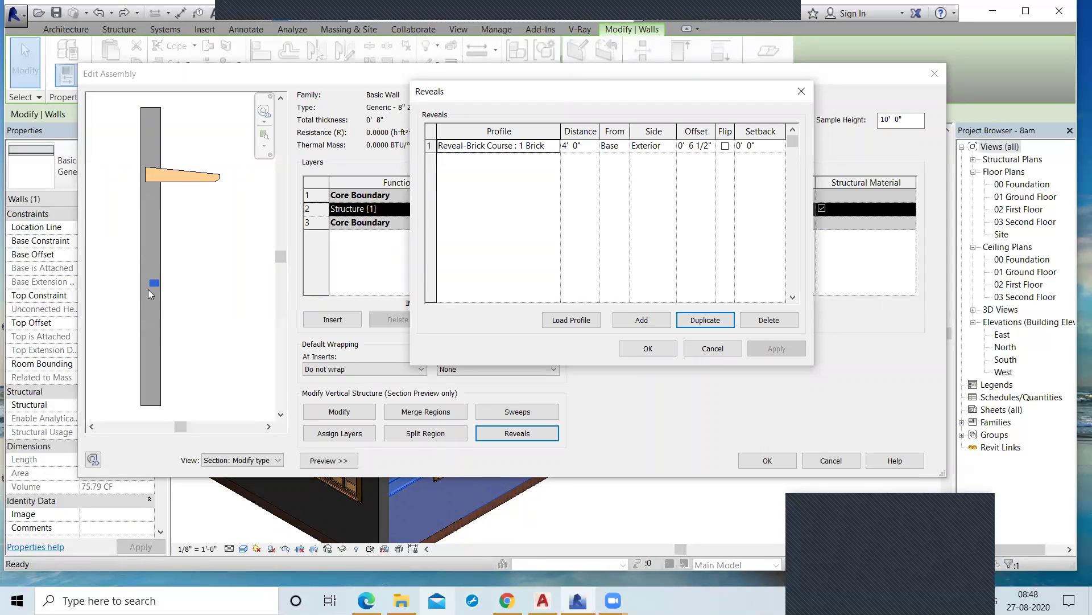
Step: Set the brick course reveal's offset to 0' 7 1/2" and apply it
click(708, 146)
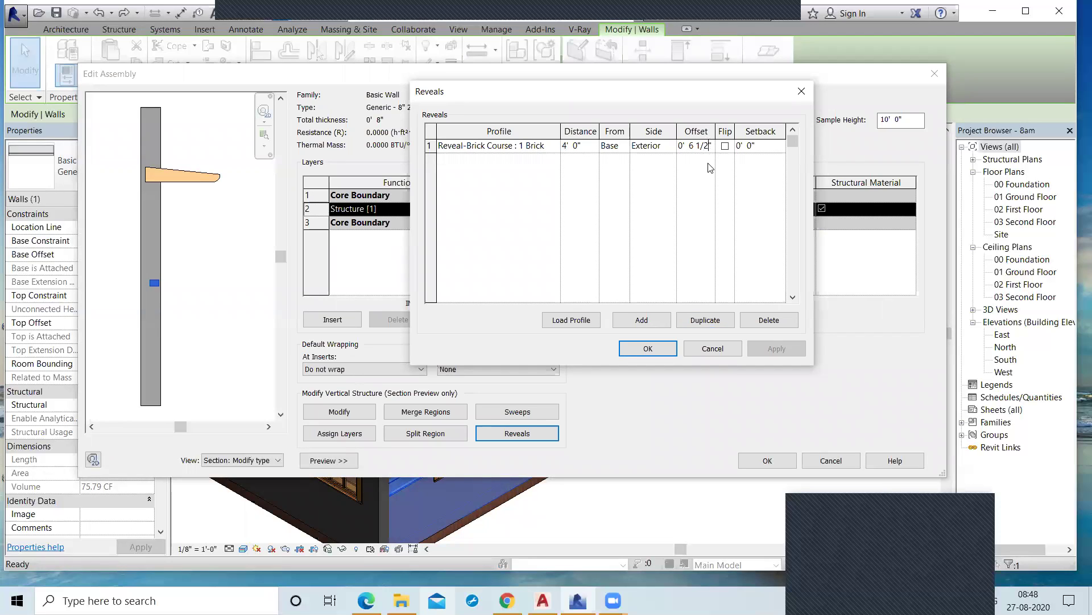
key(BackSpace)
key(BackSpace)
key(BackSpace)
key(BackSpace)
key(BackSpace)
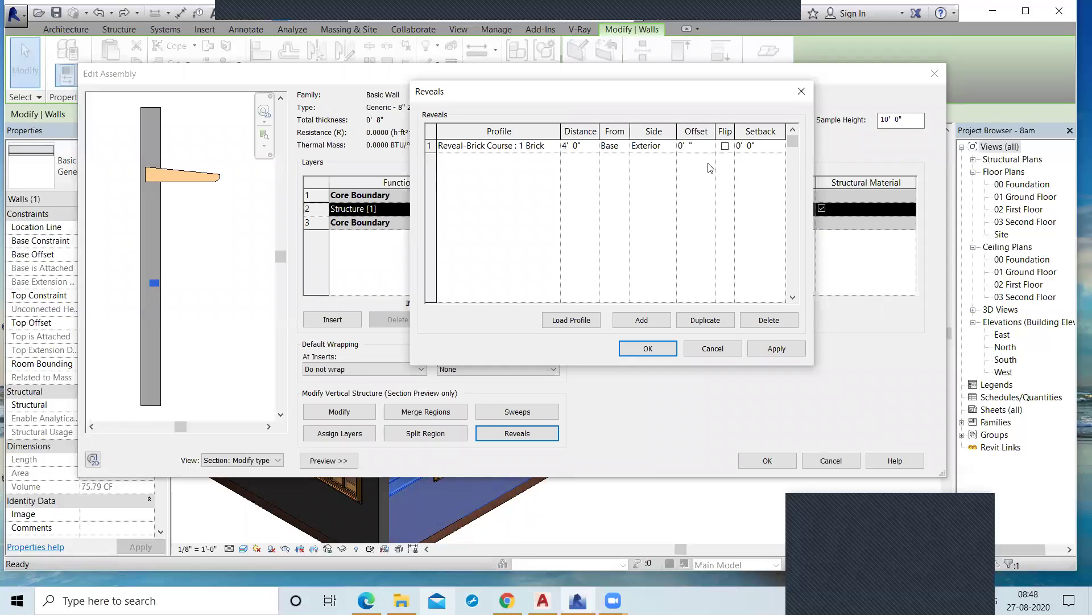
text(7)
text(.5)
key(Tab)
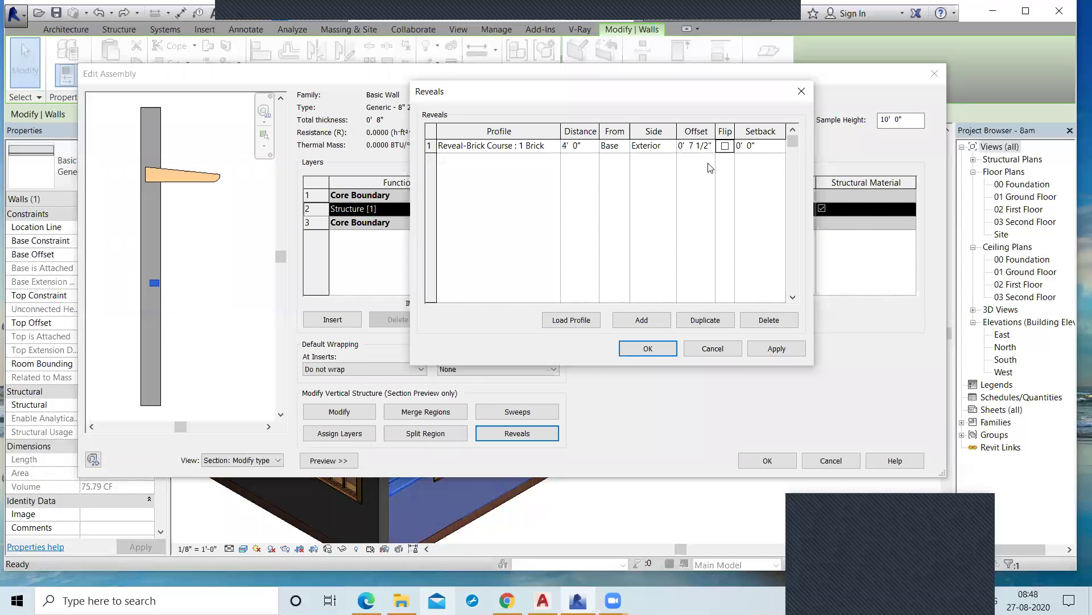
click(780, 350)
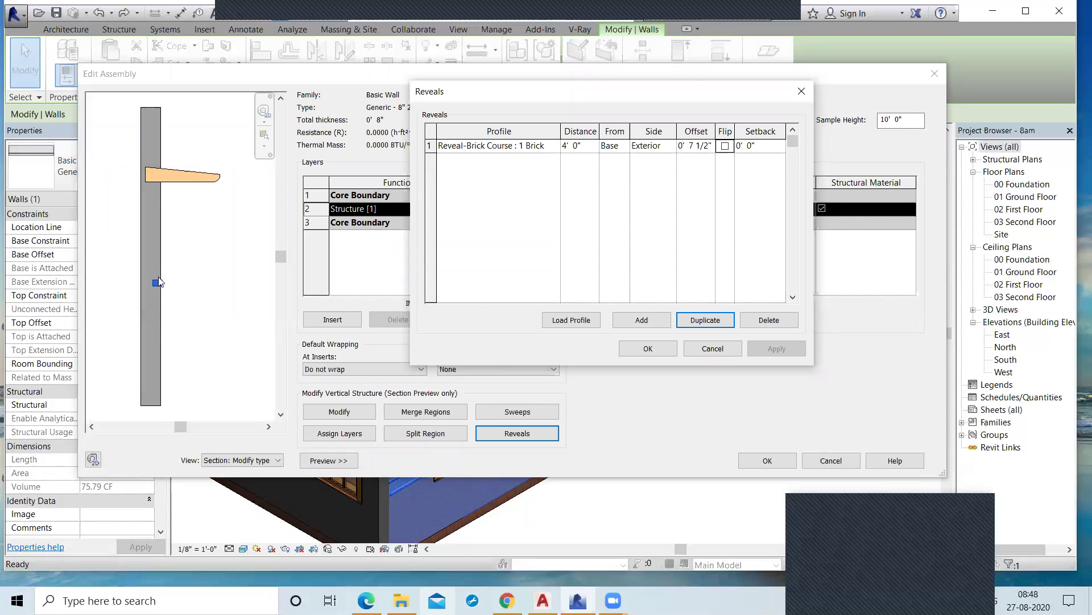
Step: Accept the reveal list, the assembly and the wall type changes, and deselect the wall
click(646, 348)
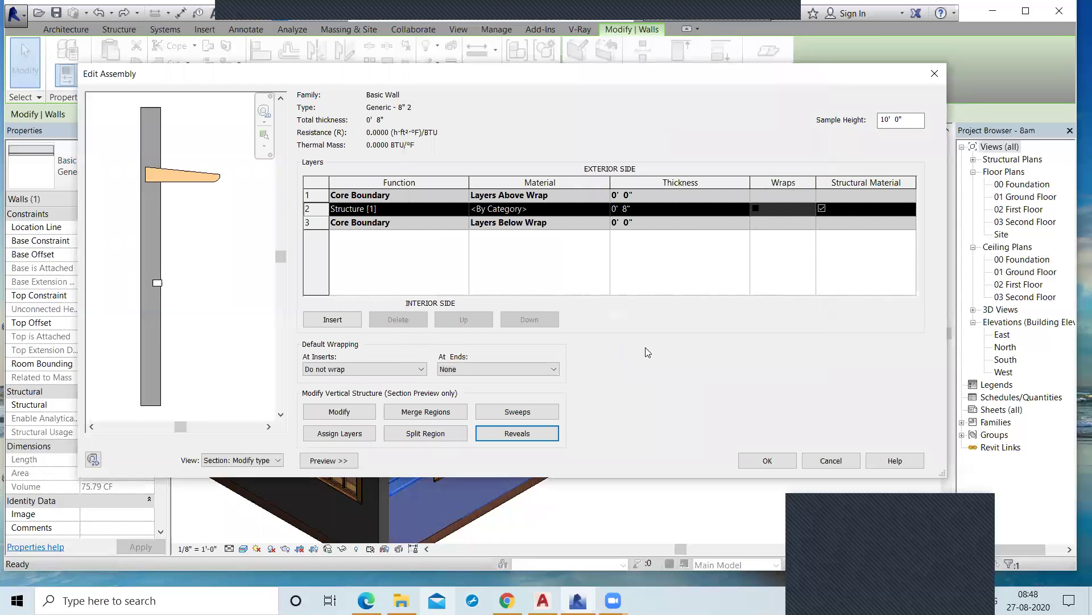
click(768, 460)
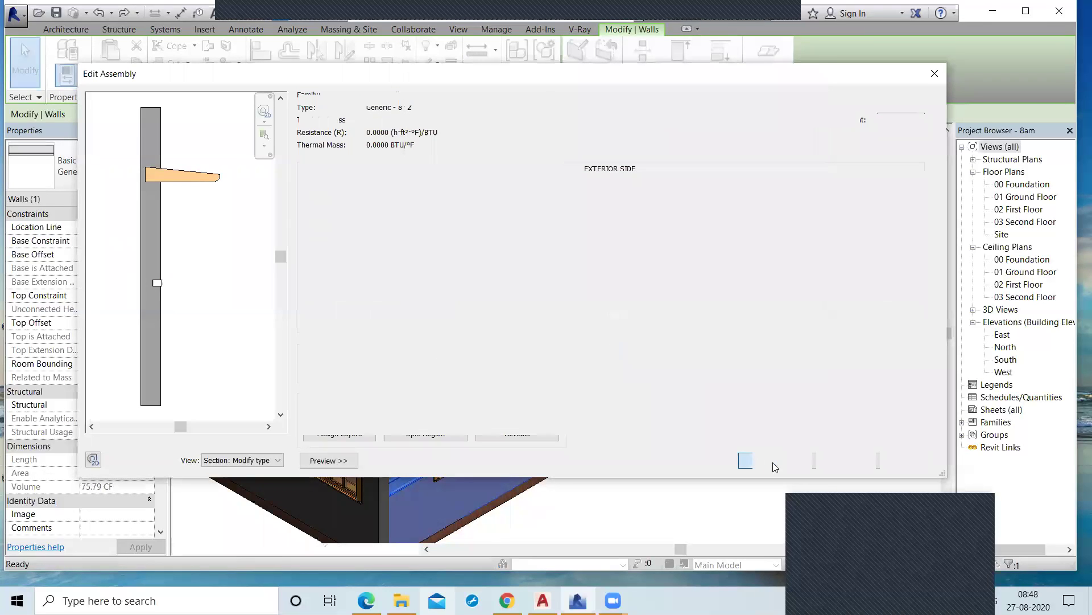
click(780, 460)
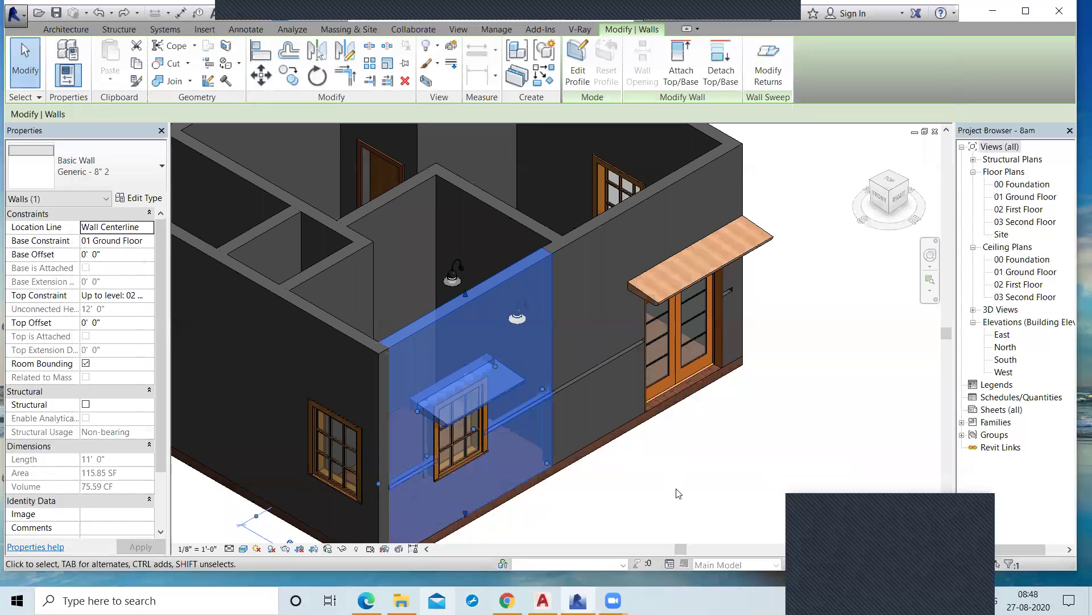
key(Escape)
Step: Examine the end of the brick course reveal up close at the house corner beside the window
scroll(396, 483, up, 3)
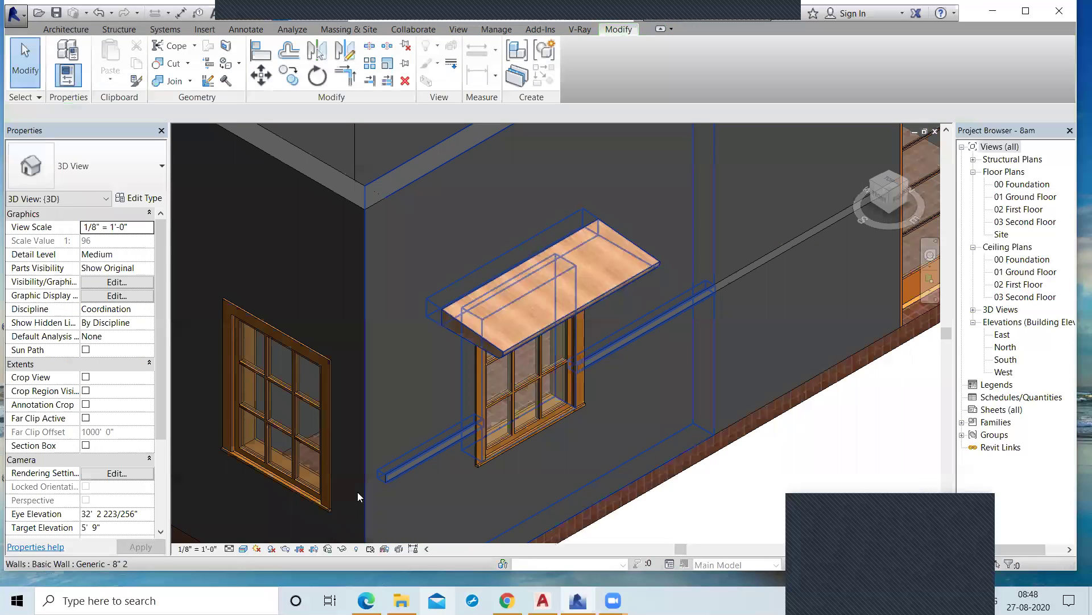
scroll(434, 398, up, 5)
click(434, 398)
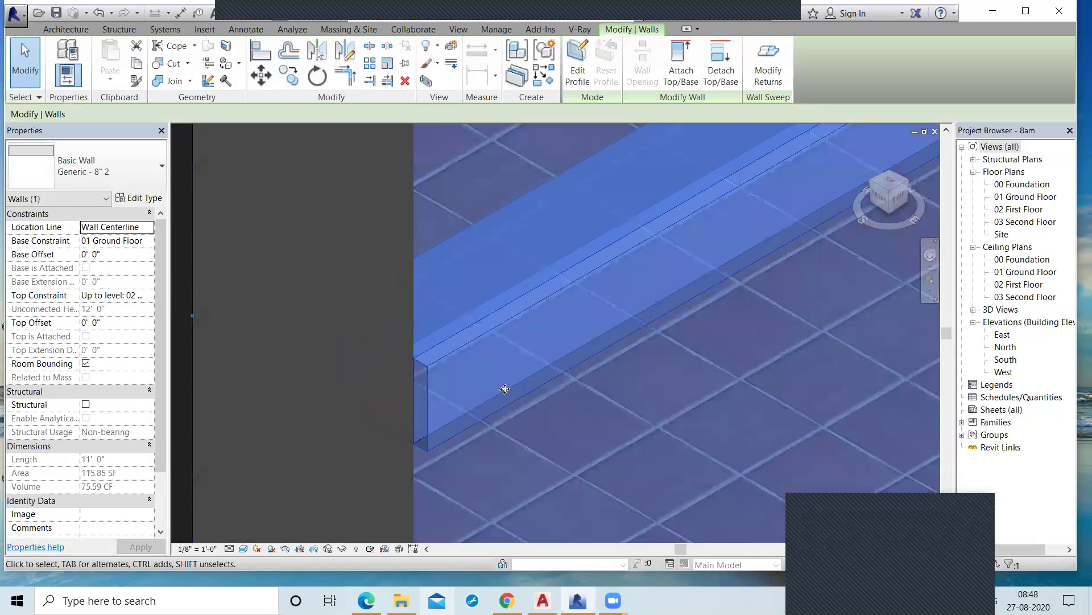
scroll(514, 401, down, 4)
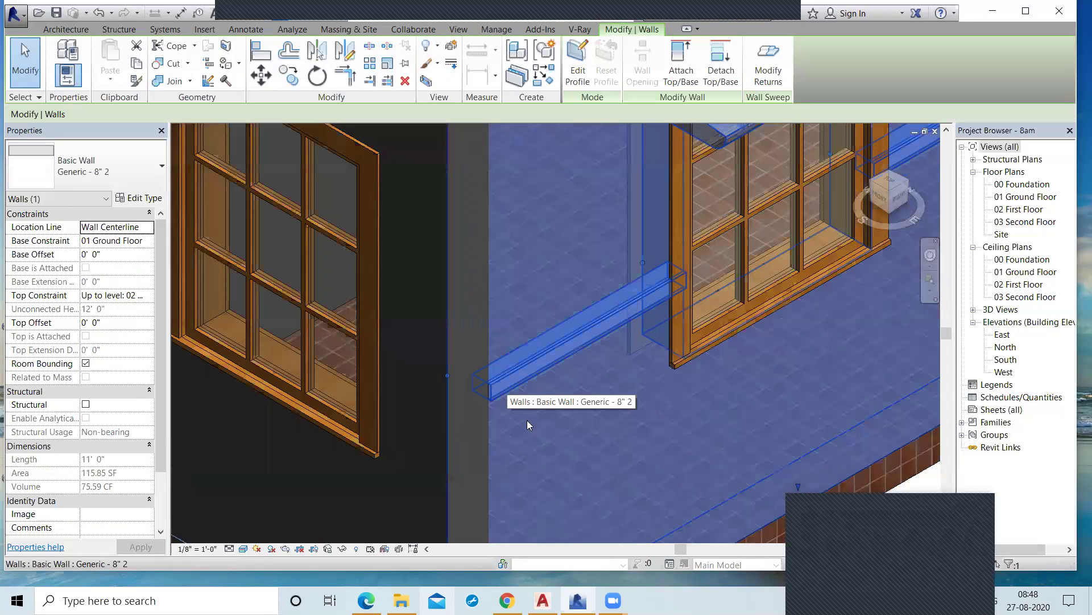
scroll(484, 425, down, 2)
key(Escape)
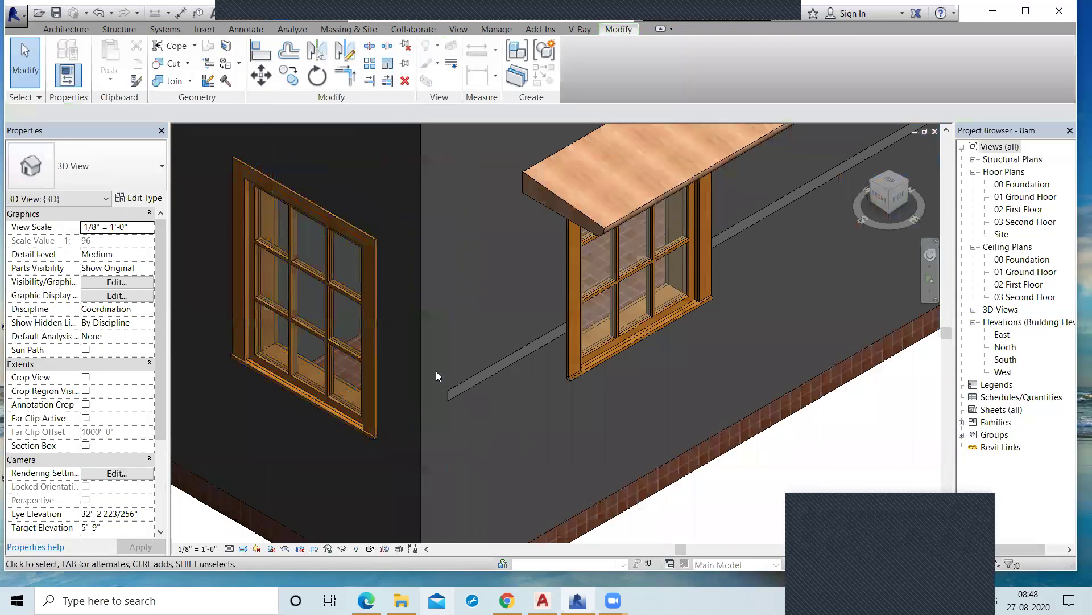
Step: Examine the reveal's depth from low and high angles where it meets the window frame and runs towards the double door
middle_drag(435, 371, 769, 164)
middle_drag(759, 389, 805, 398)
shift+middle_drag(628, 450, 654, 382)
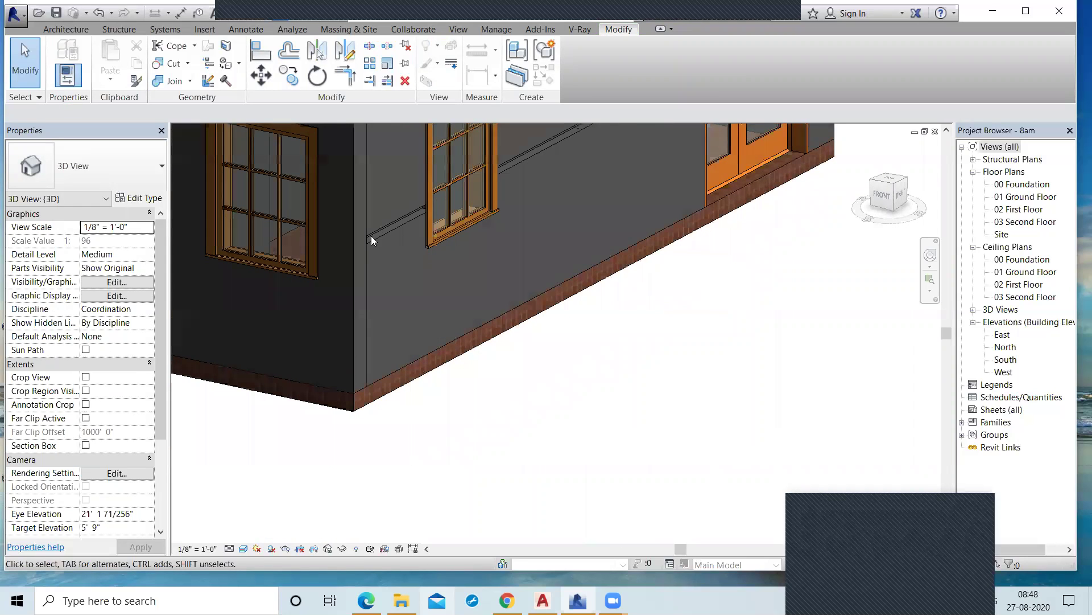
scroll(368, 246, down, 2)
scroll(368, 216, up, 4)
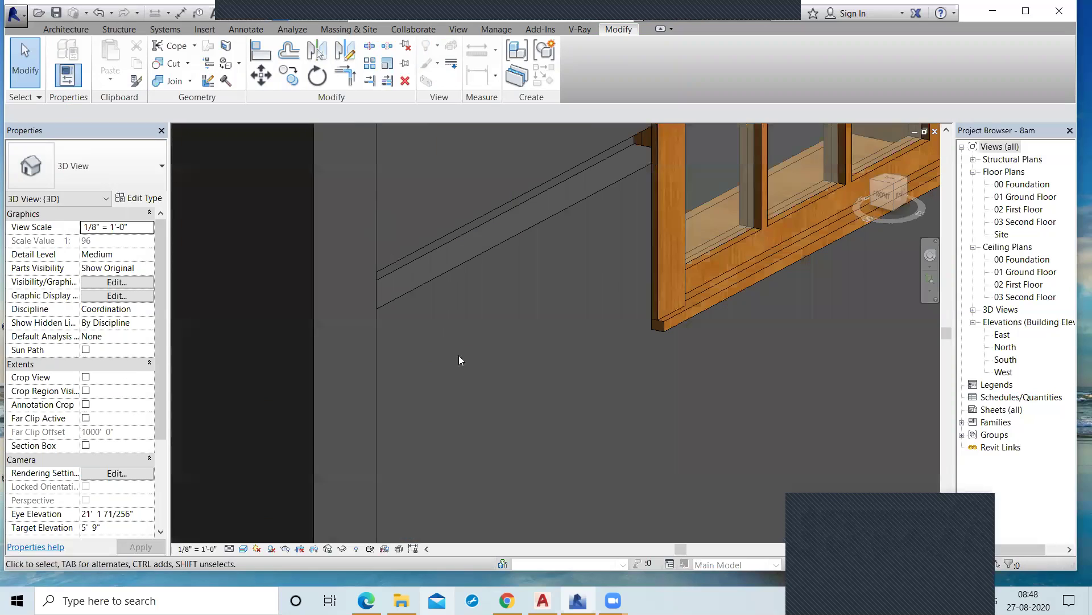
mouse_move(604, 428)
shift+middle_down()
mouse_move(630, 419)
mouse_move(598, 438)
shift+middle_up()
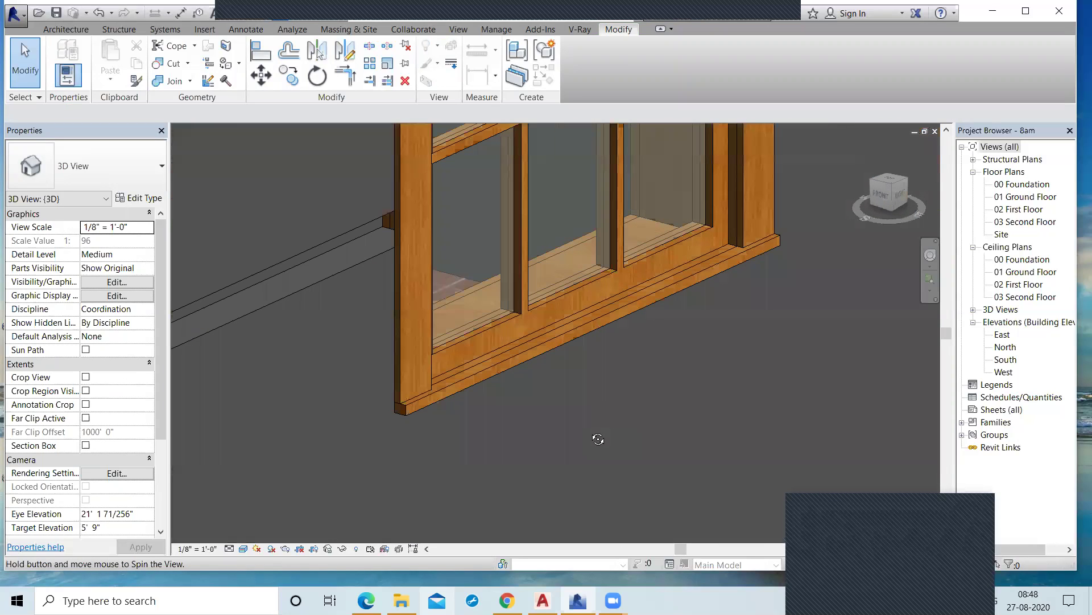
shift+middle_drag(558, 238, 464, 275)
scroll(444, 146, up, 2)
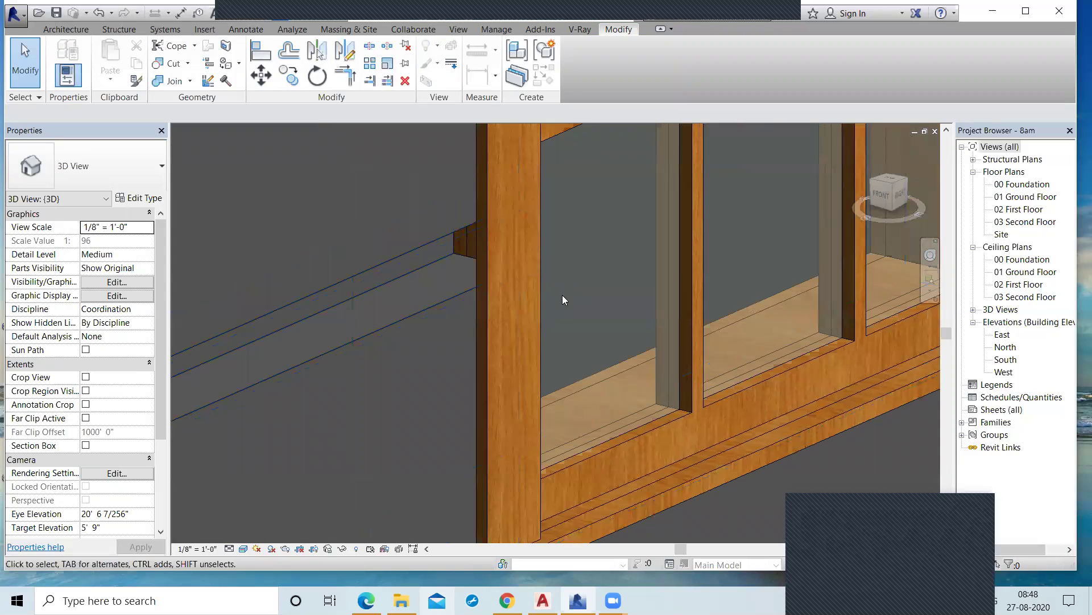
scroll(562, 294, down, 5)
scroll(557, 307, down, 4)
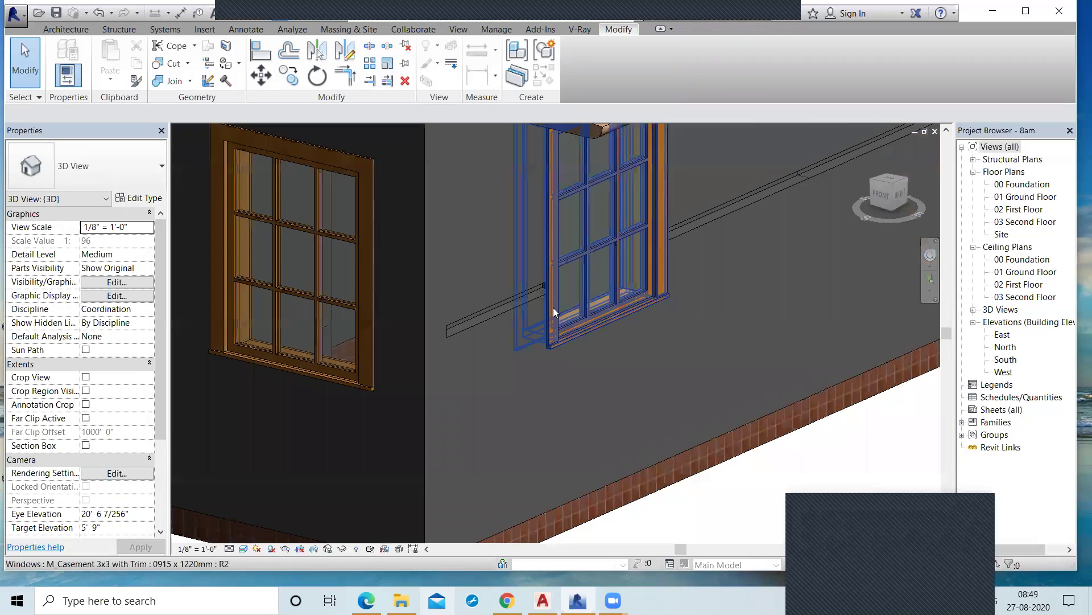
shift+middle_drag(763, 341, 737, 415)
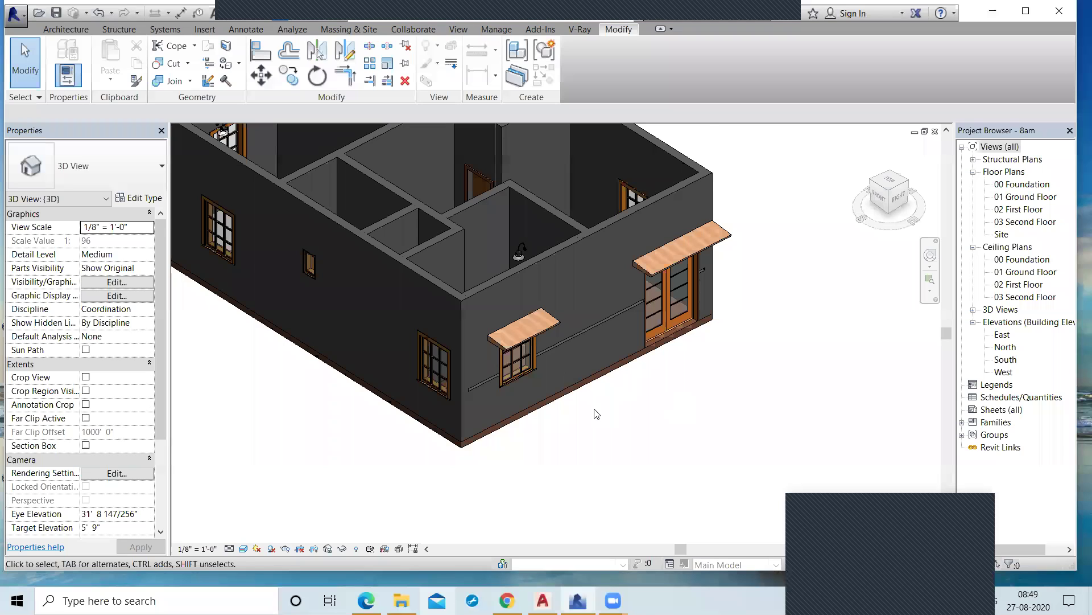
scroll(596, 413, up, 1)
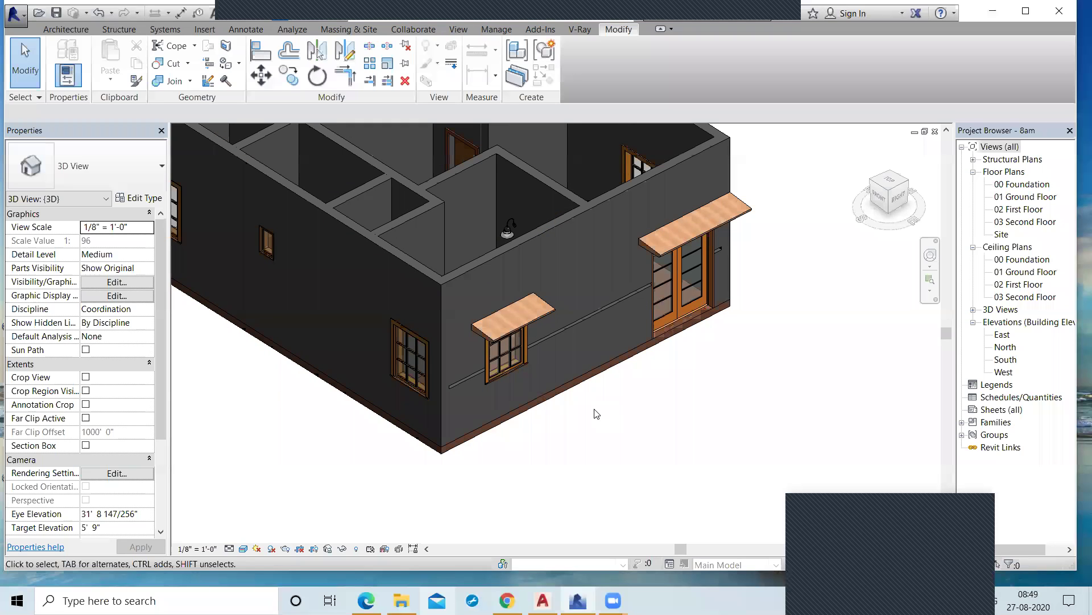
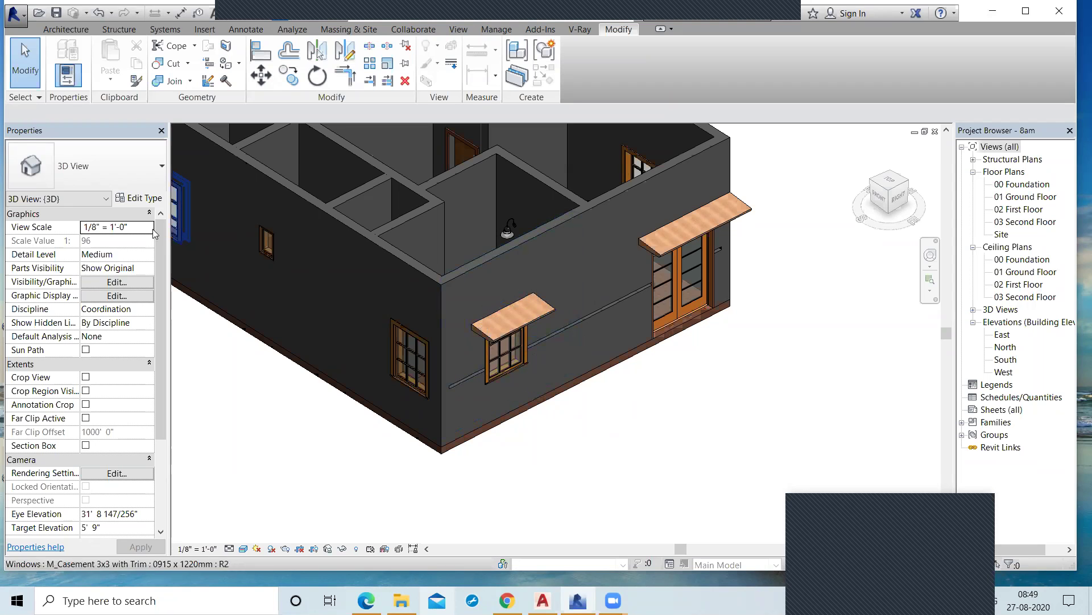
Step: Try to split the window wall type's structure region 3' 6" above its base in the assembly's section preview
click(484, 266)
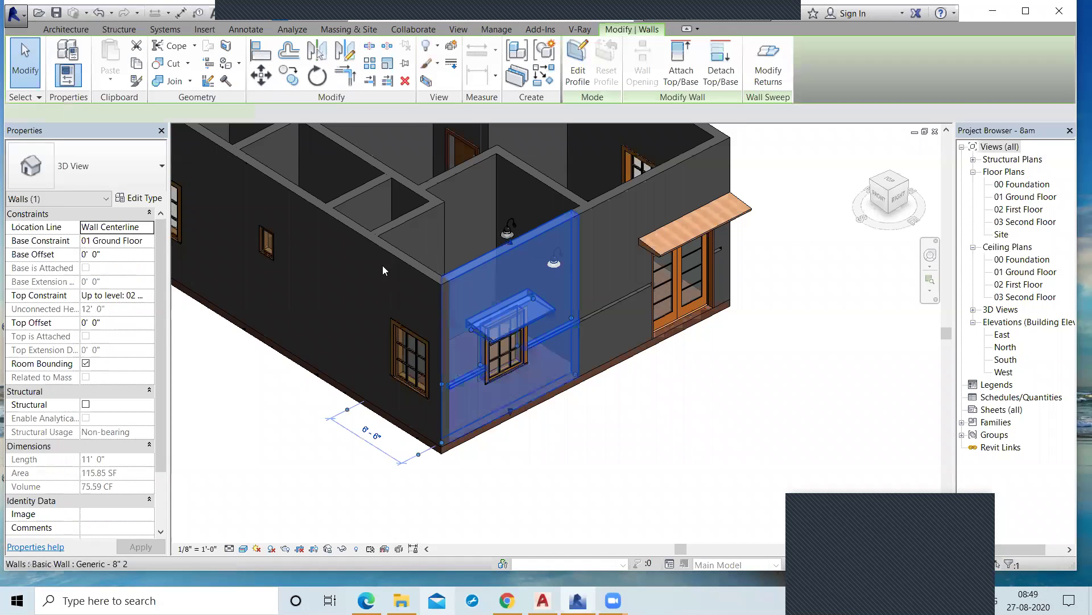
click(138, 198)
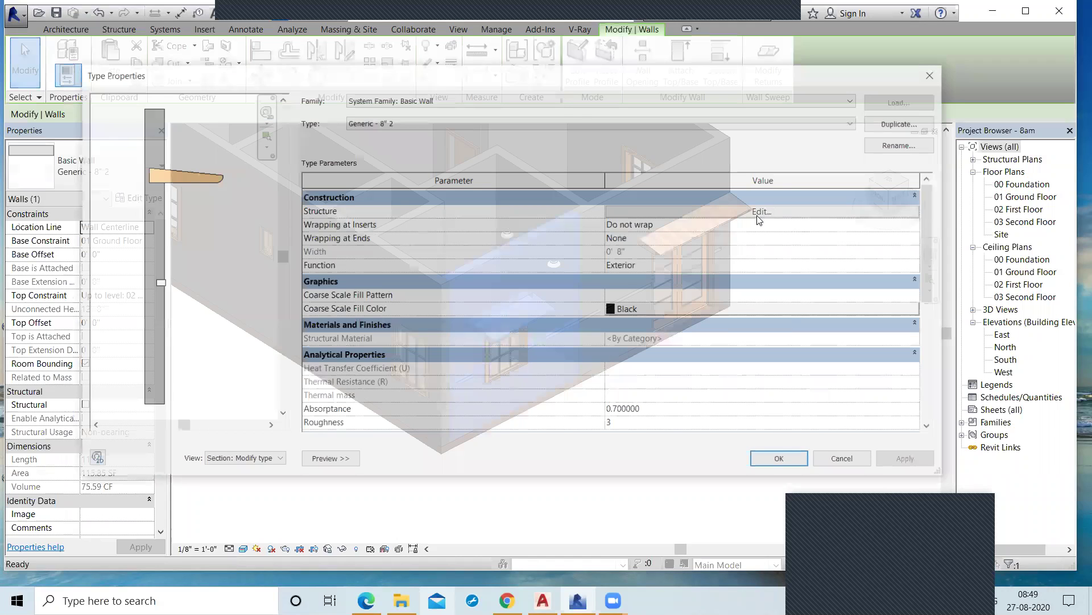
click(772, 211)
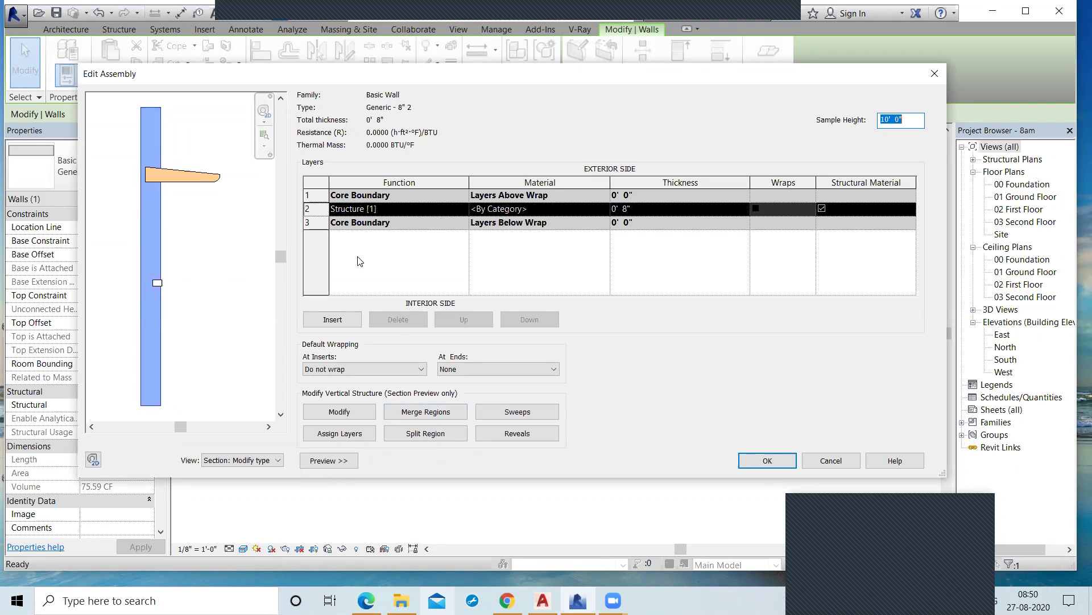
click(424, 434)
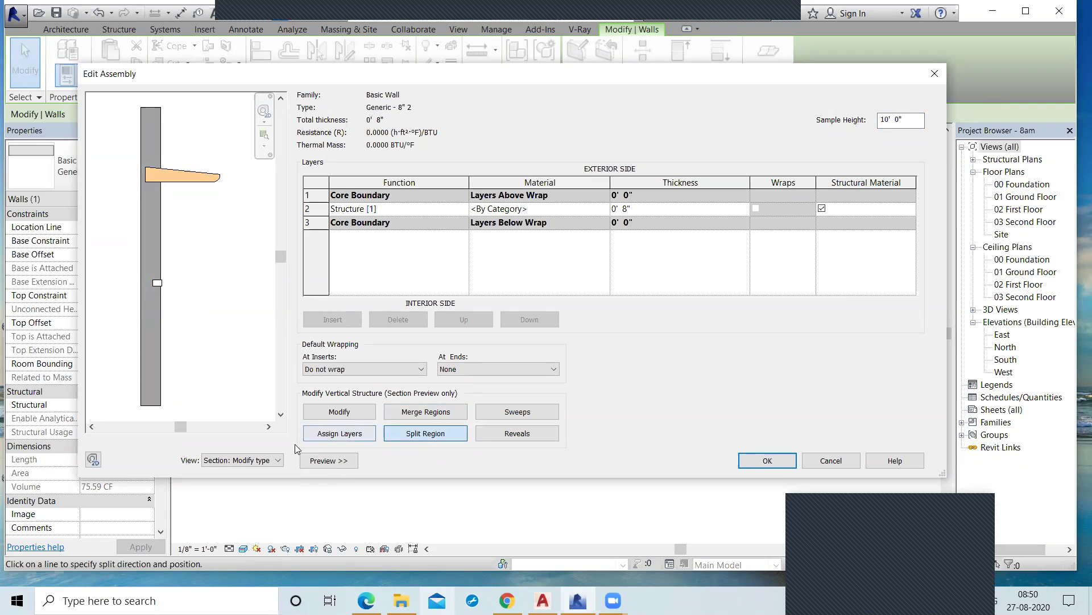
click(427, 437)
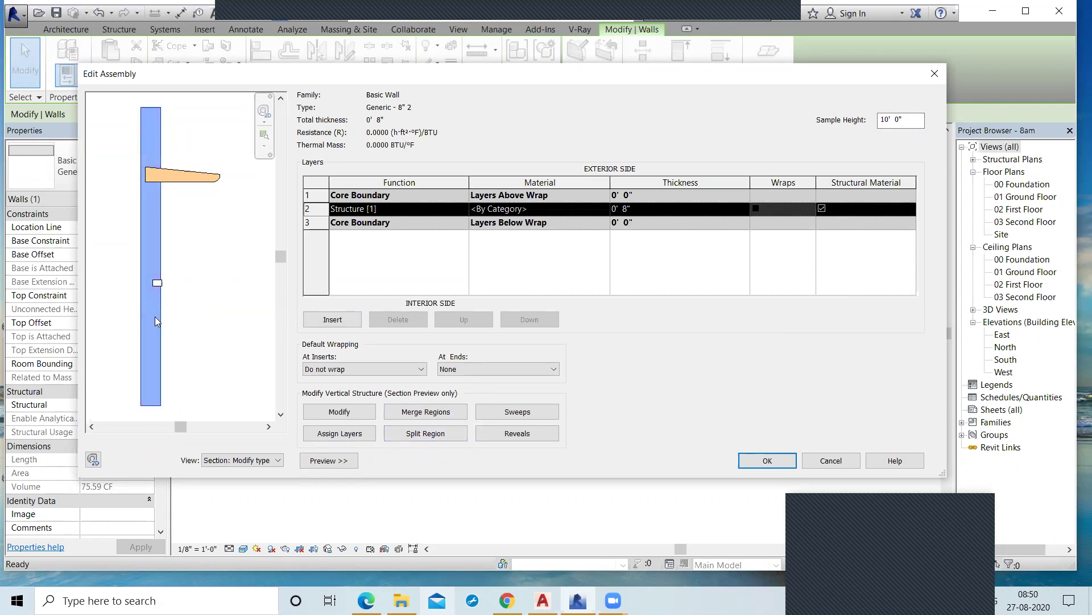
click(418, 438)
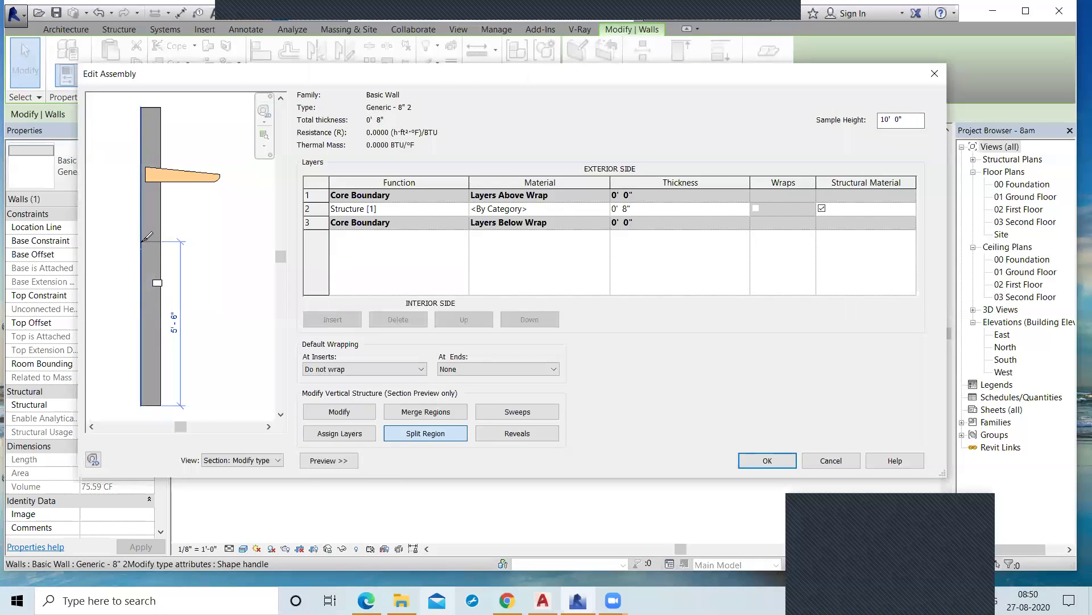
click(146, 300)
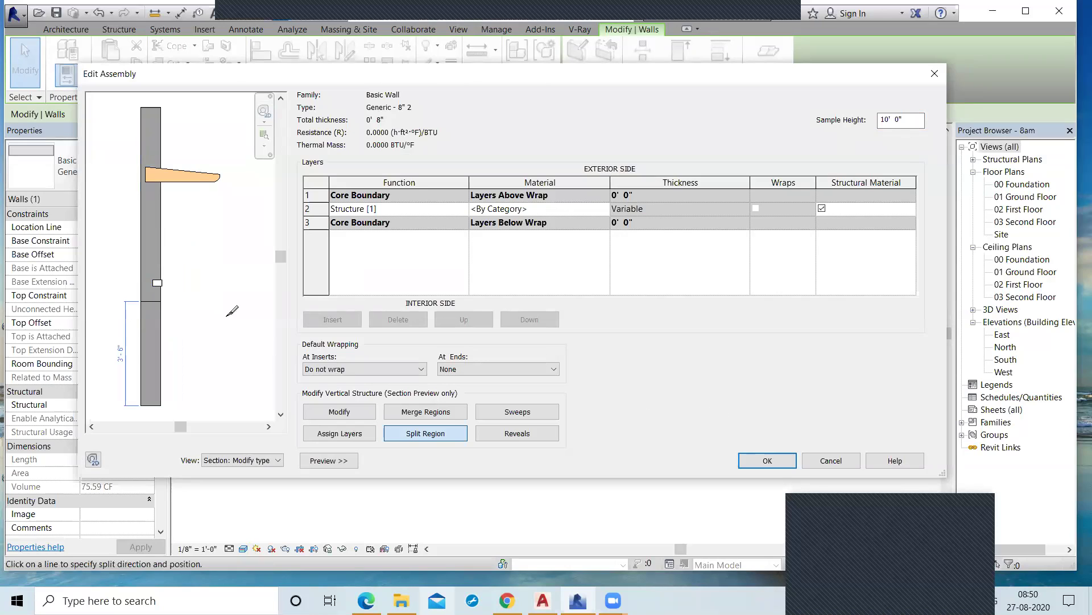
Step: Try a second region split 2' 5" above the first one and leave the assembly without saving
scroll(145, 287, up, 2)
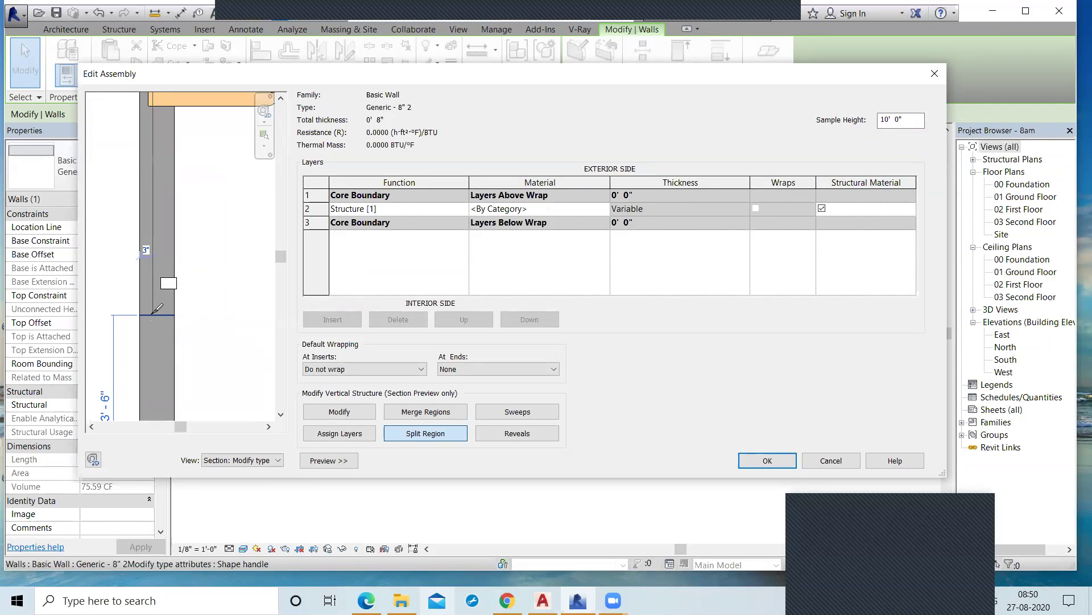
click(141, 187)
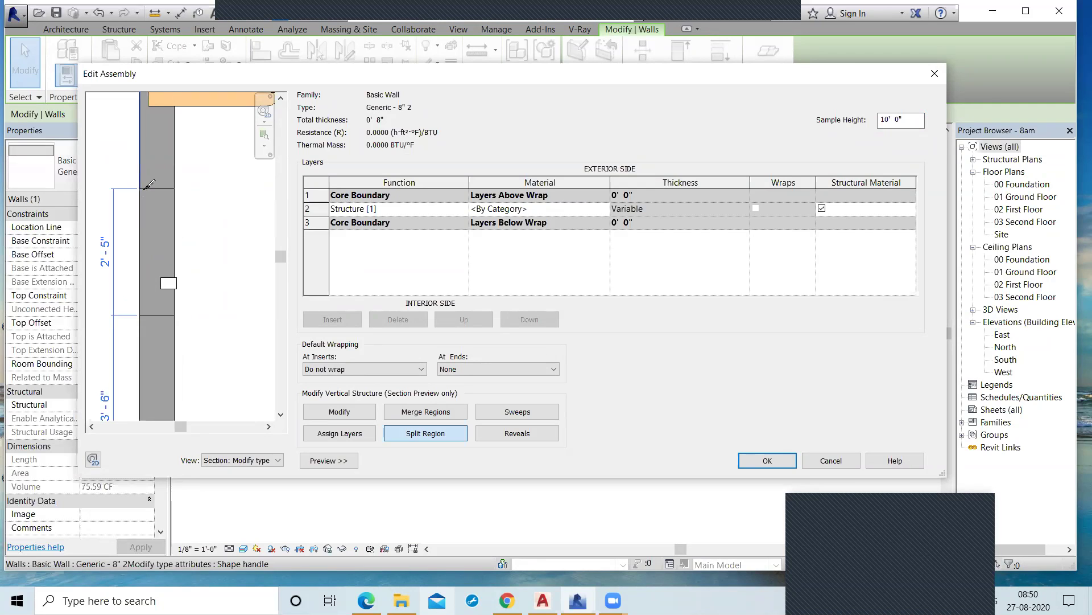
scroll(149, 243, down, 5)
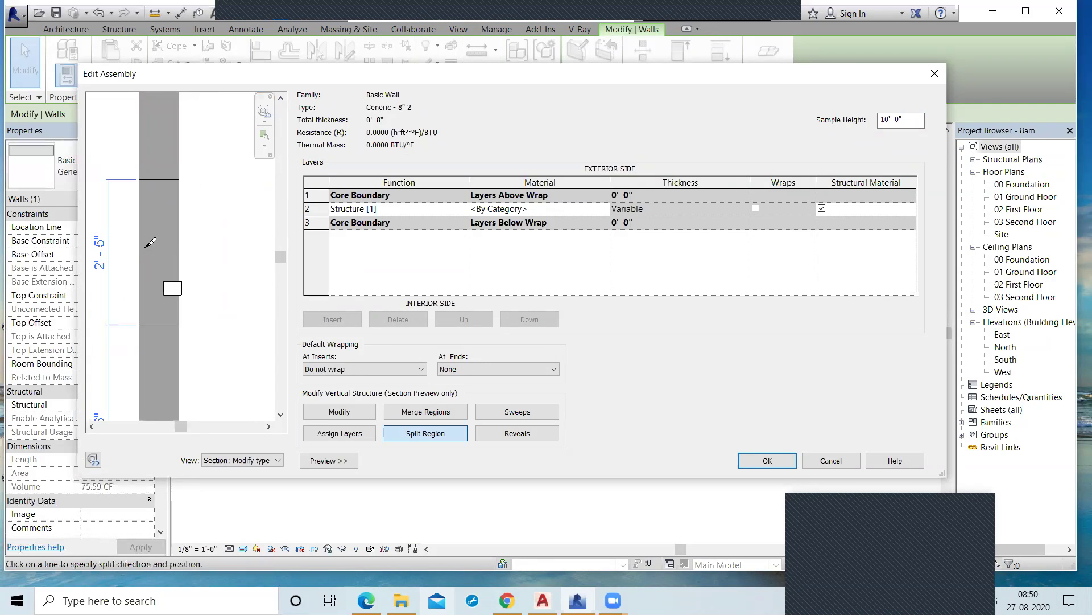
right_click(205, 263)
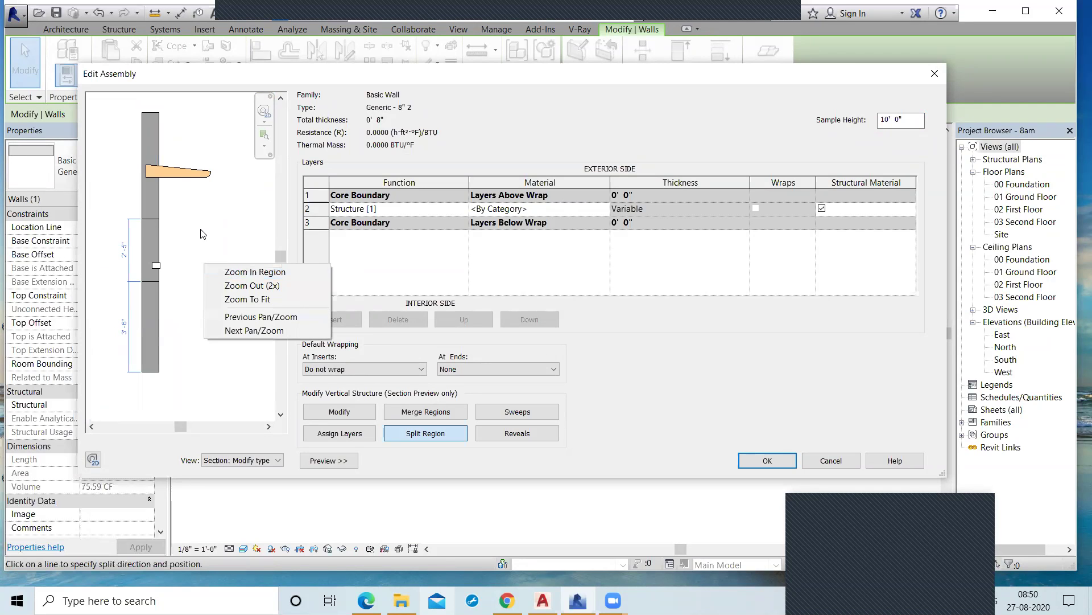
key(Escape)
key(Escape)
key(Escape)
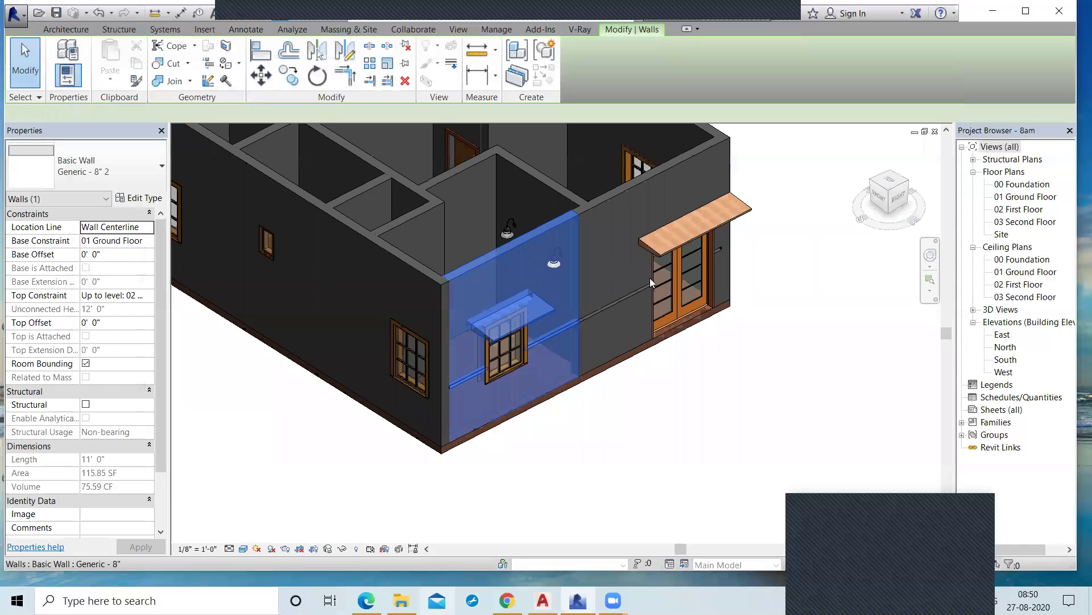
Step: Reopen the window wall type's assembly, split its structure region 2' 5" above the base and accept the assembly
click(140, 197)
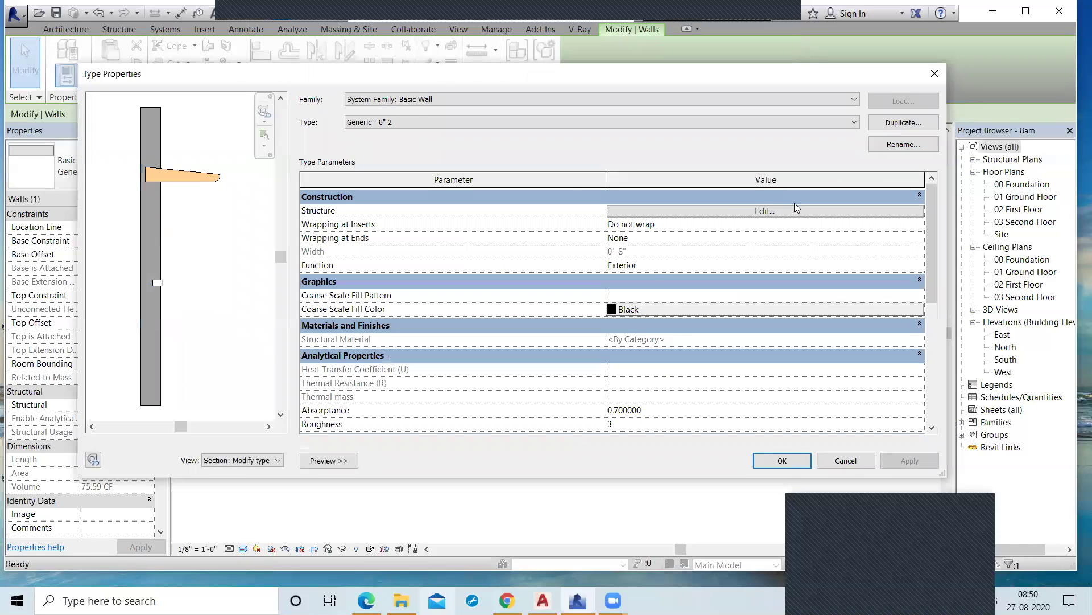
click(752, 211)
click(426, 433)
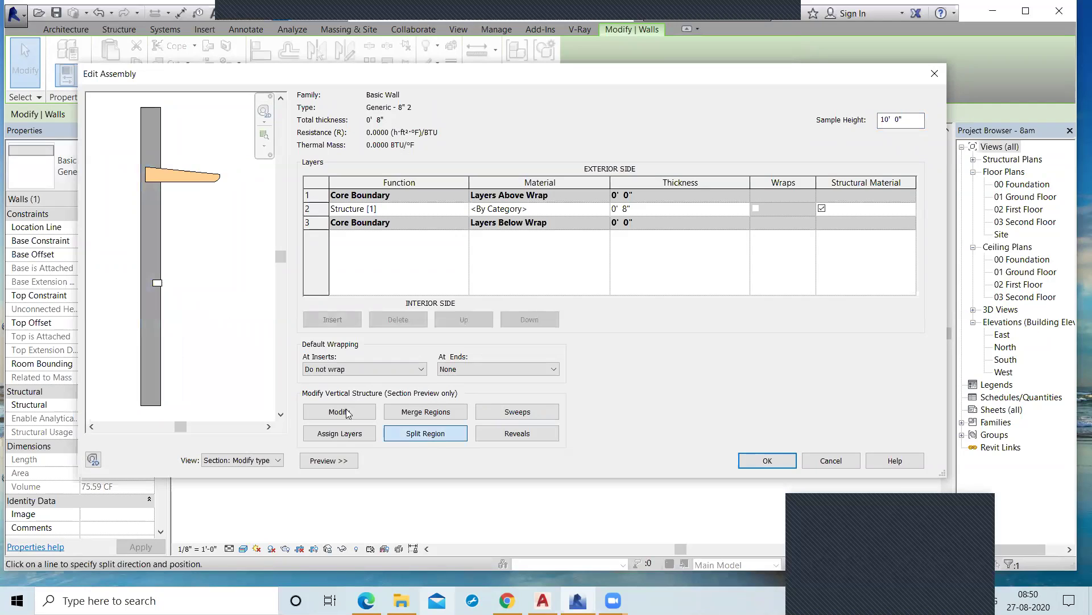
click(147, 334)
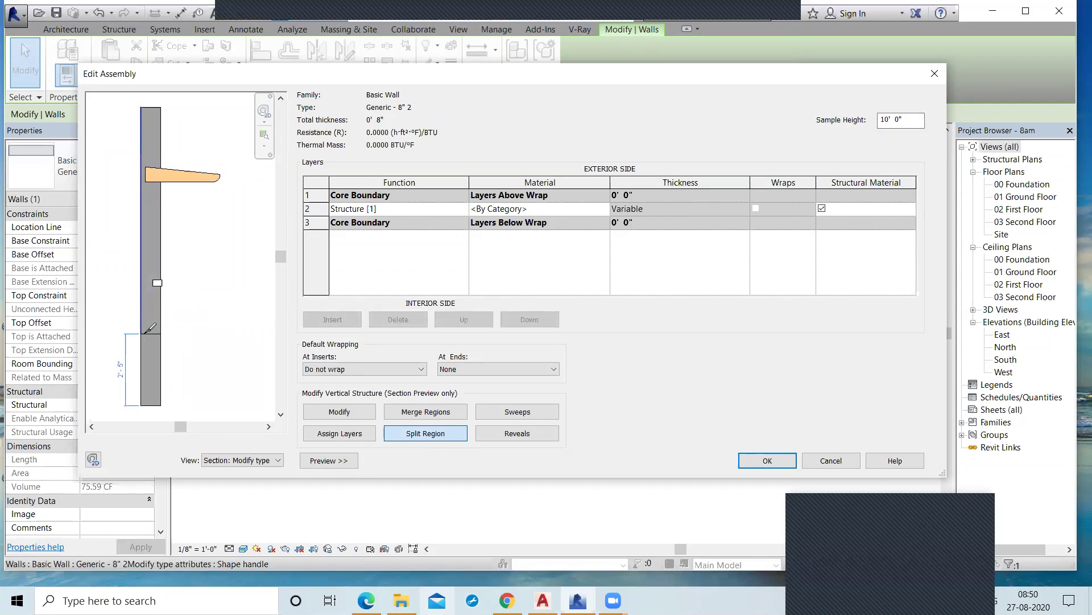
click(151, 291)
click(762, 462)
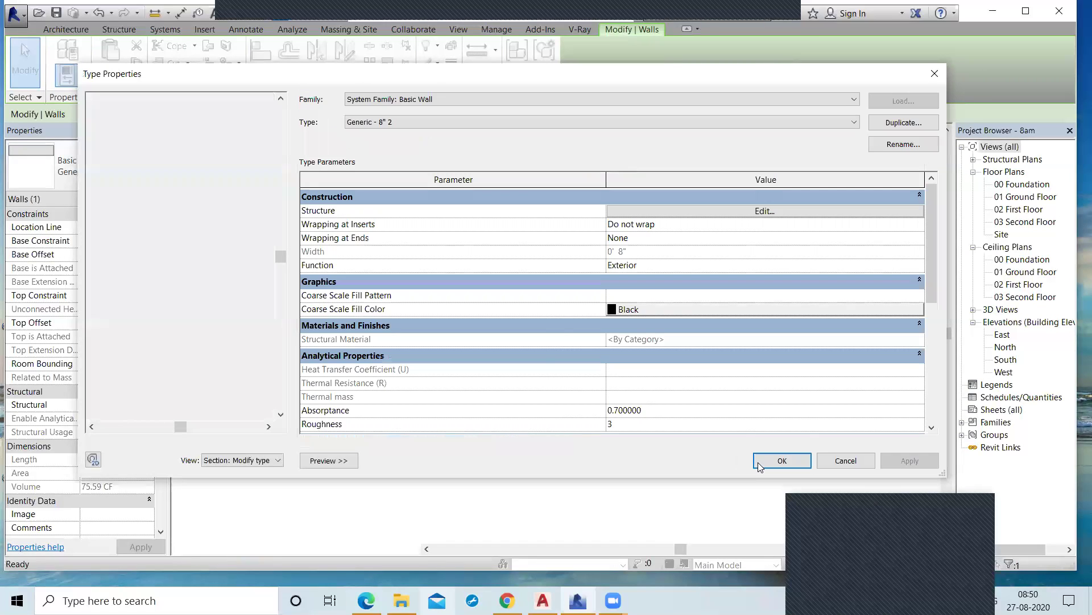
Step: Accept the window wall's type properties and examine the wall around the window and double door in 3D
click(775, 464)
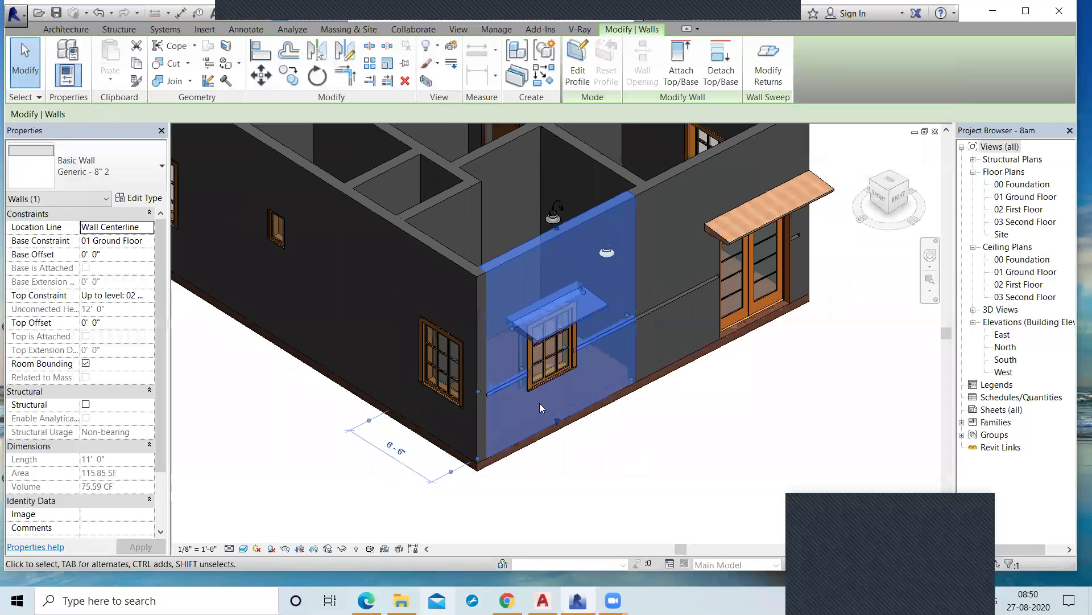
scroll(493, 413, up, 3)
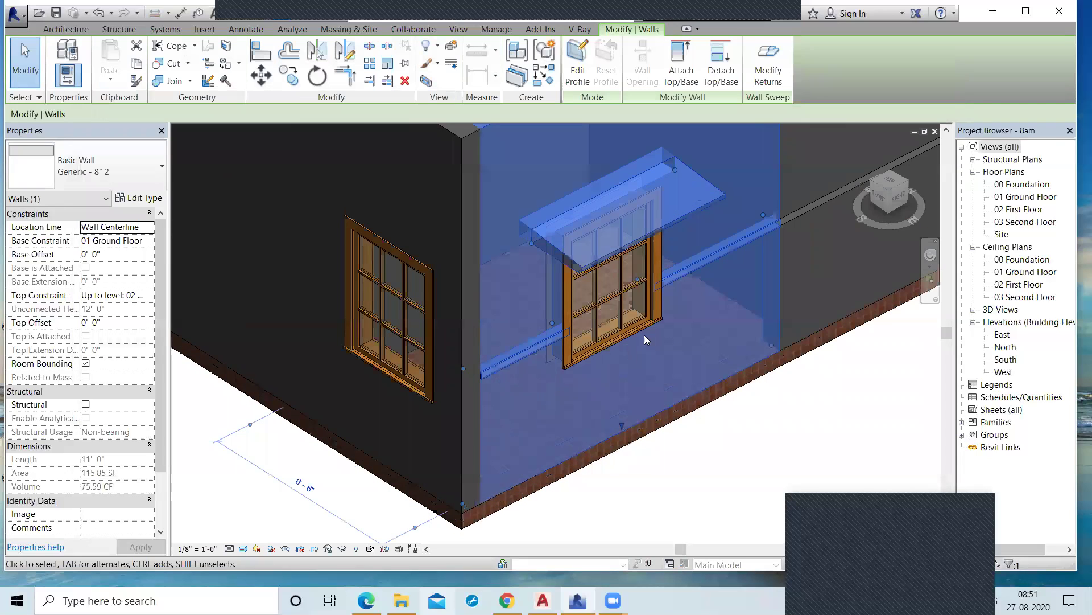
scroll(742, 288, down, 3)
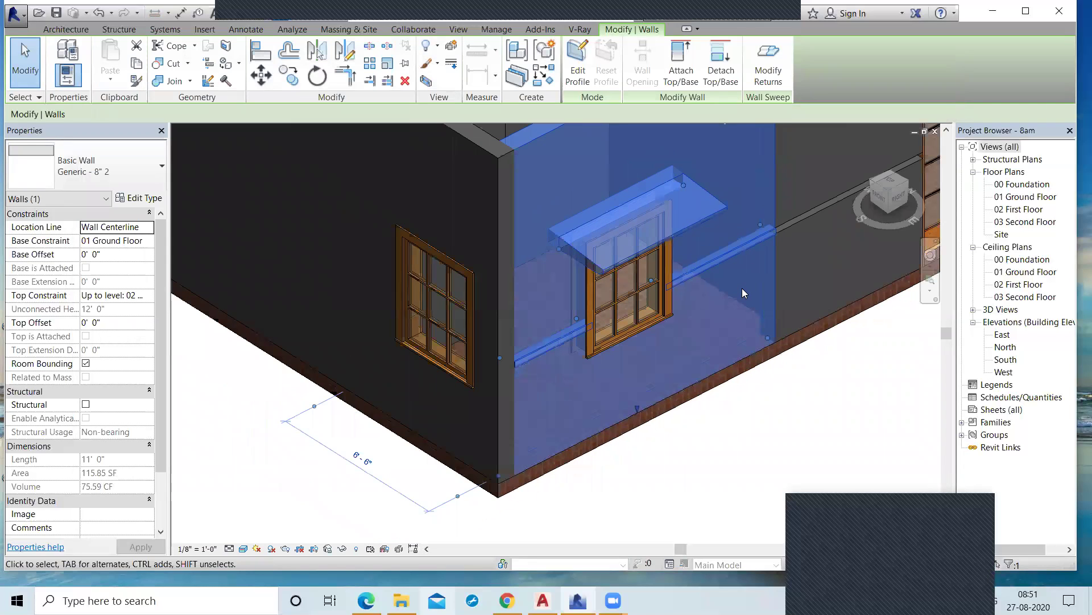
middle_drag(484, 294, 531, 272)
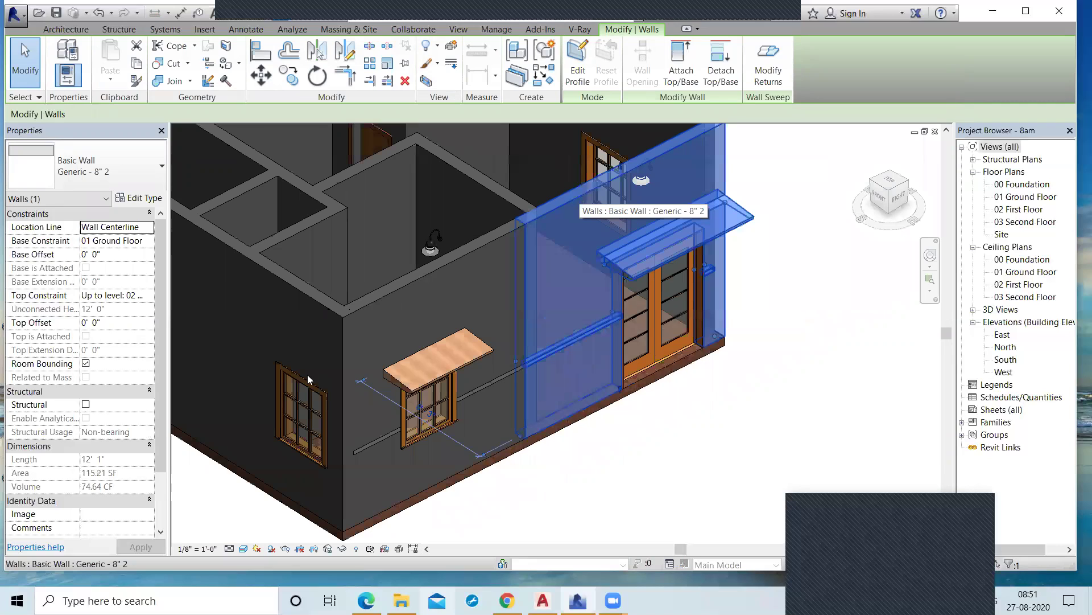
Step: Open the structure assembly of the double-door wall's type and select its Structure layer
click(140, 198)
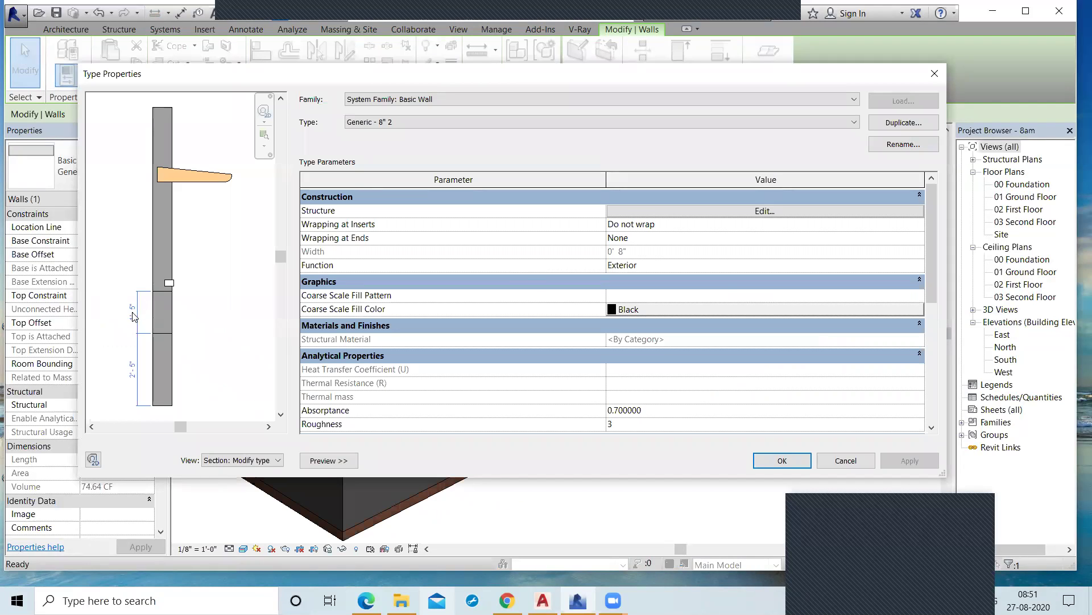
click(733, 211)
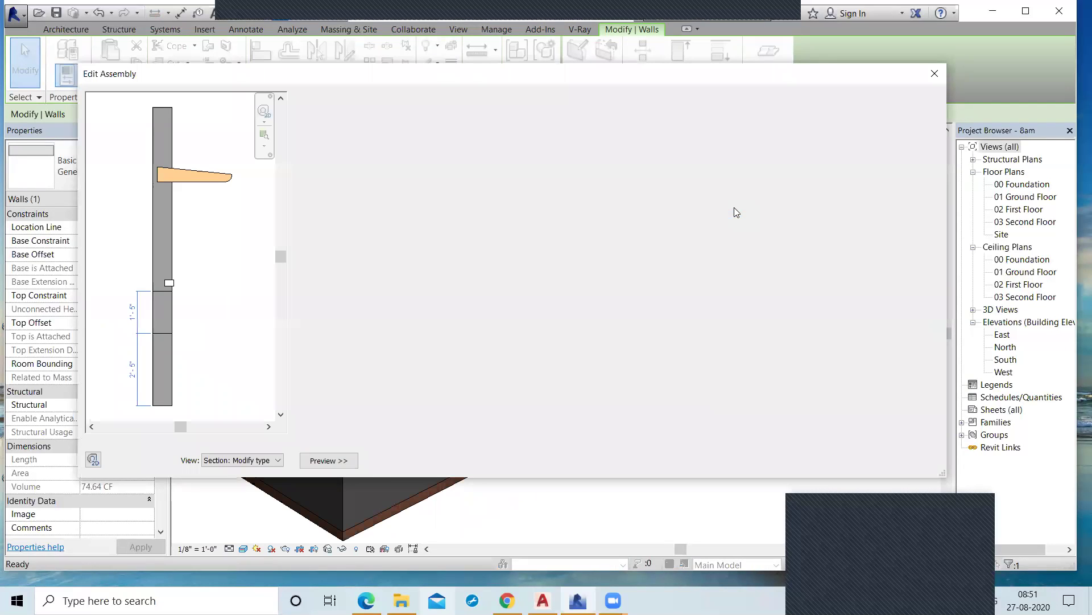
click(158, 315)
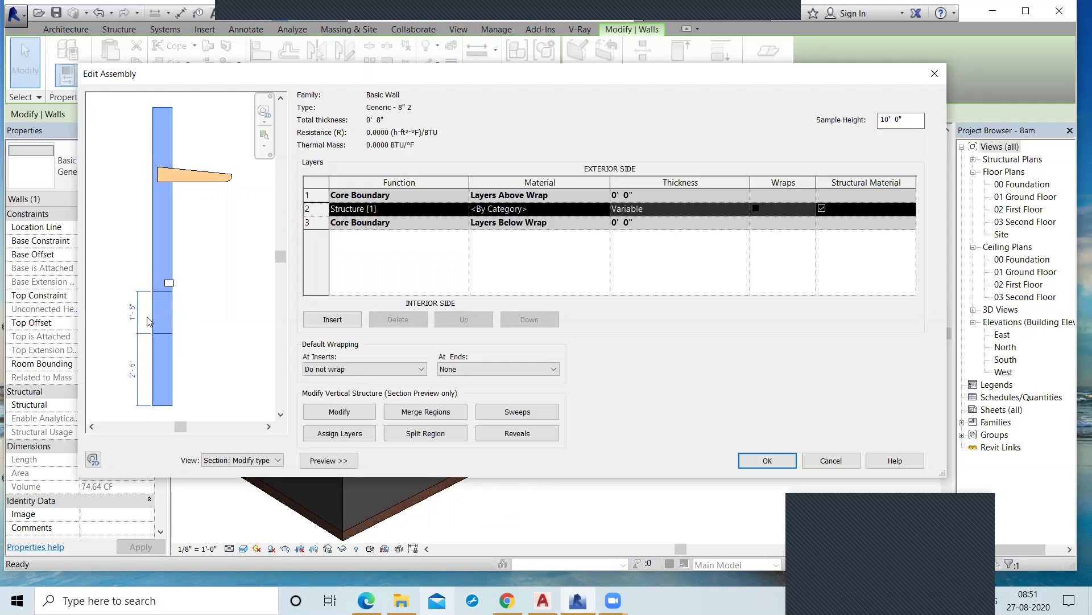
scroll(148, 322, up, 1)
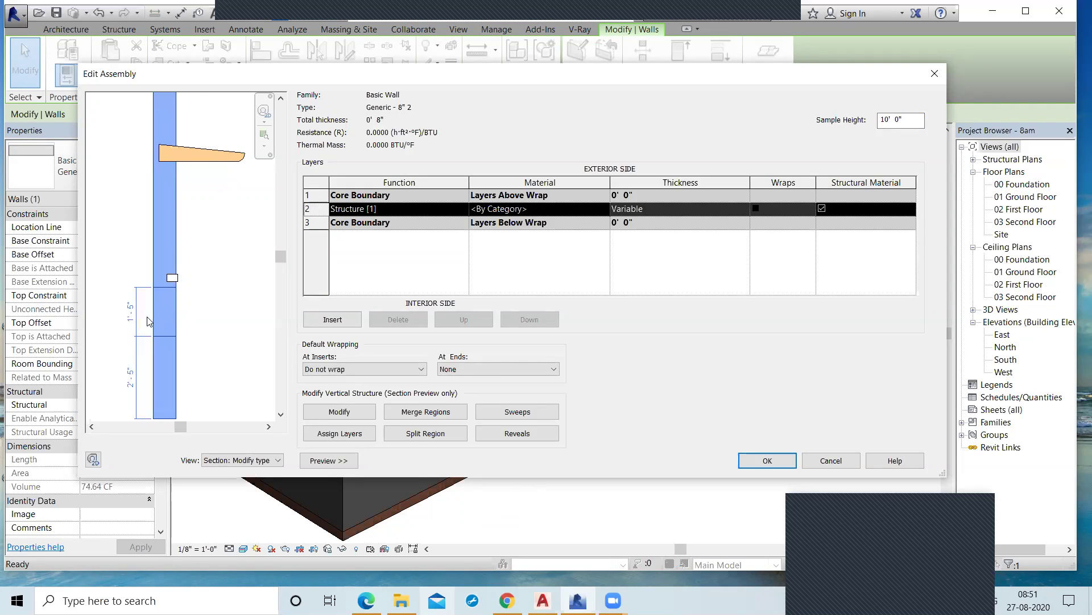
Step: Compare the assembly's floor plan and section previews, and examine the two split regions in the wall's lower part
click(278, 460)
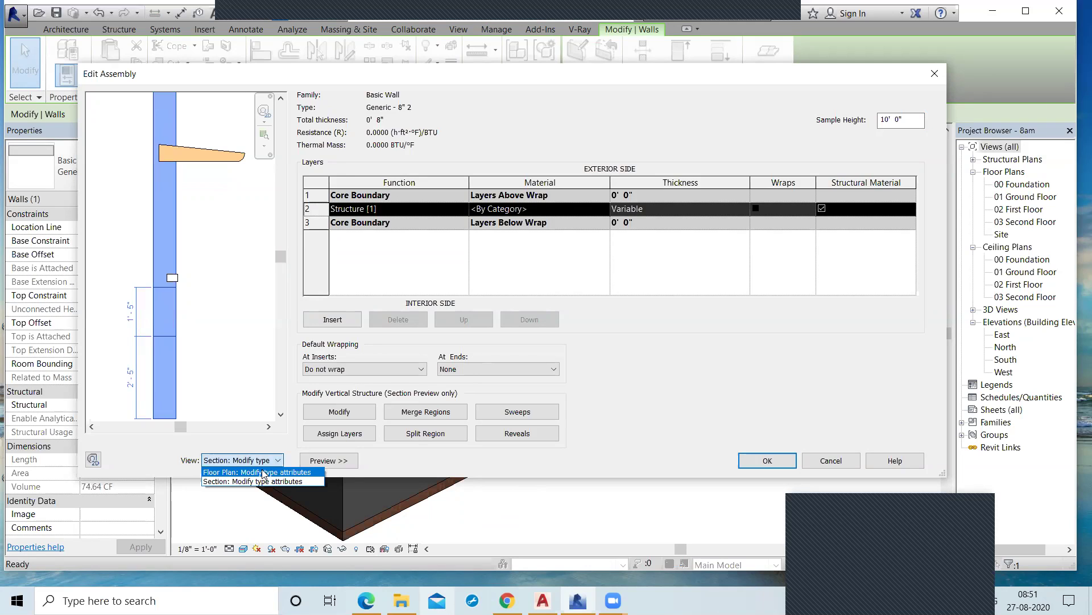
click(263, 472)
click(253, 460)
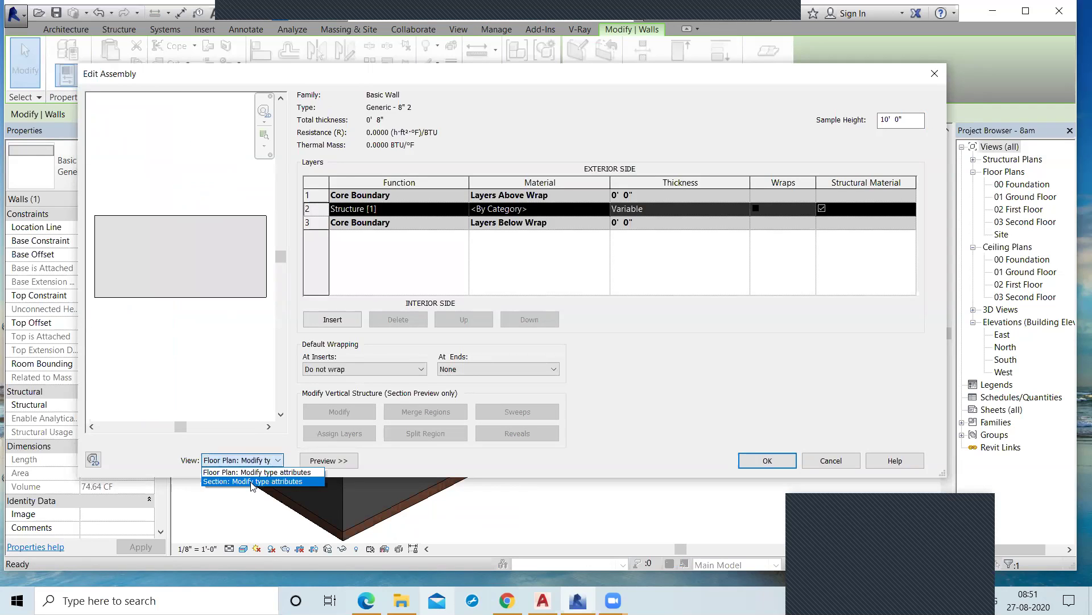
click(252, 481)
scroll(183, 307, up, 3)
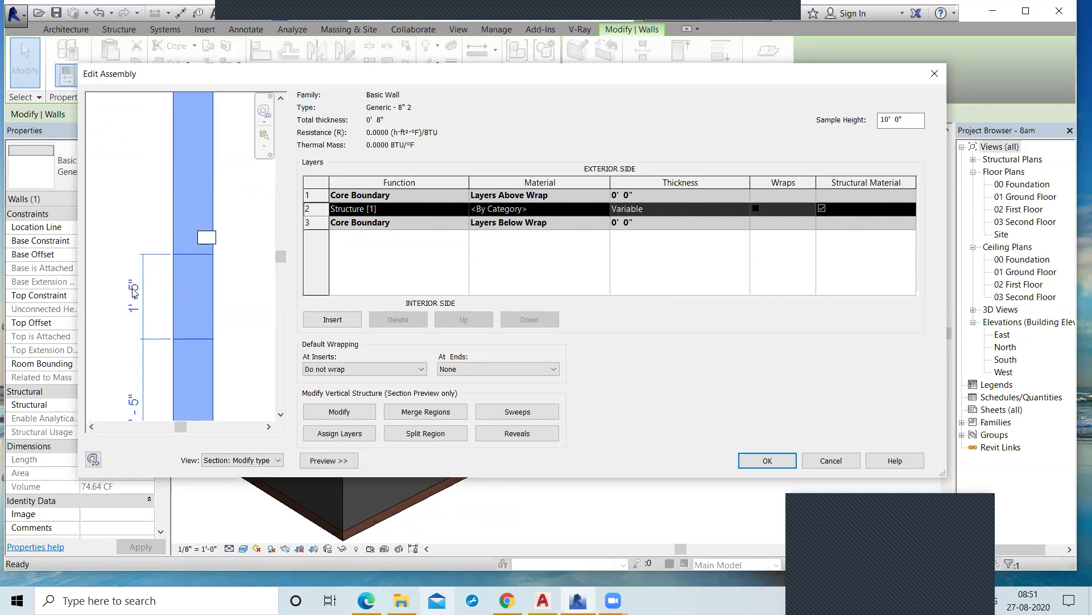
scroll(166, 311, down, 1)
scroll(166, 310, down, 1)
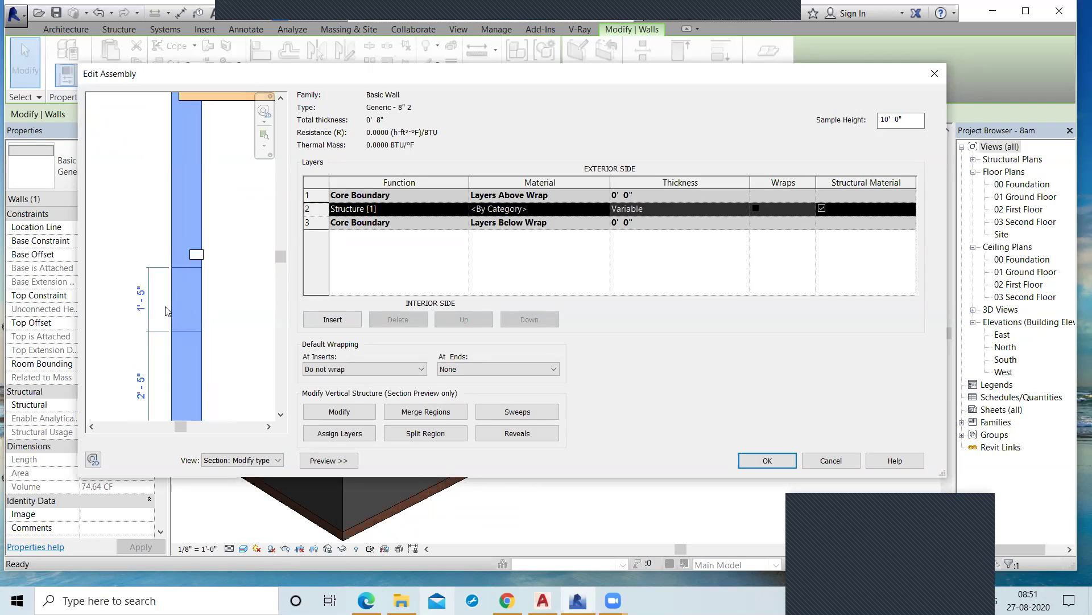
scroll(166, 310, down, 3)
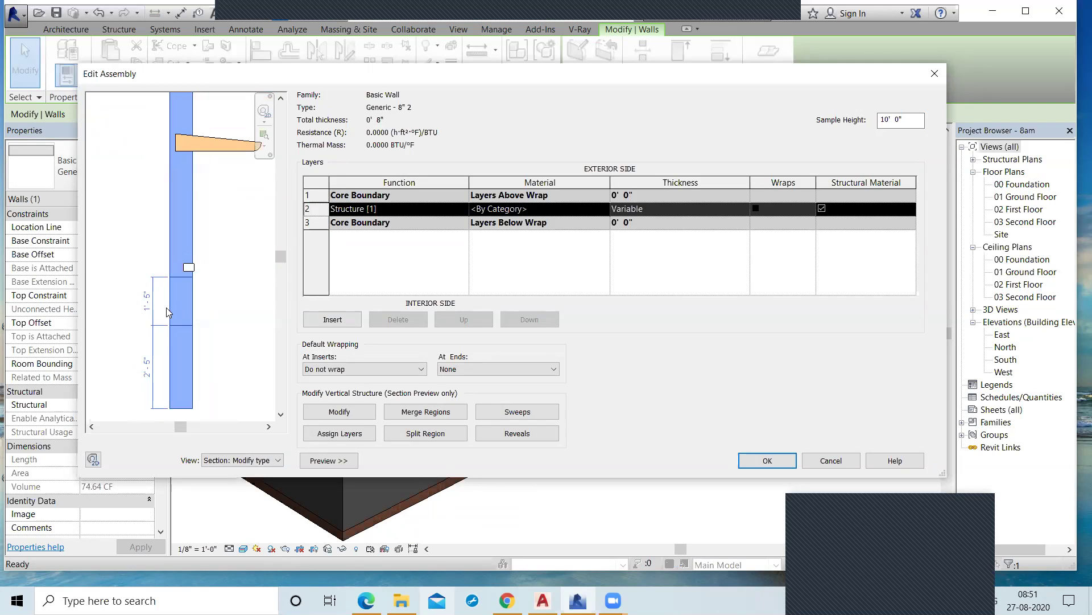
scroll(167, 307, down, 1)
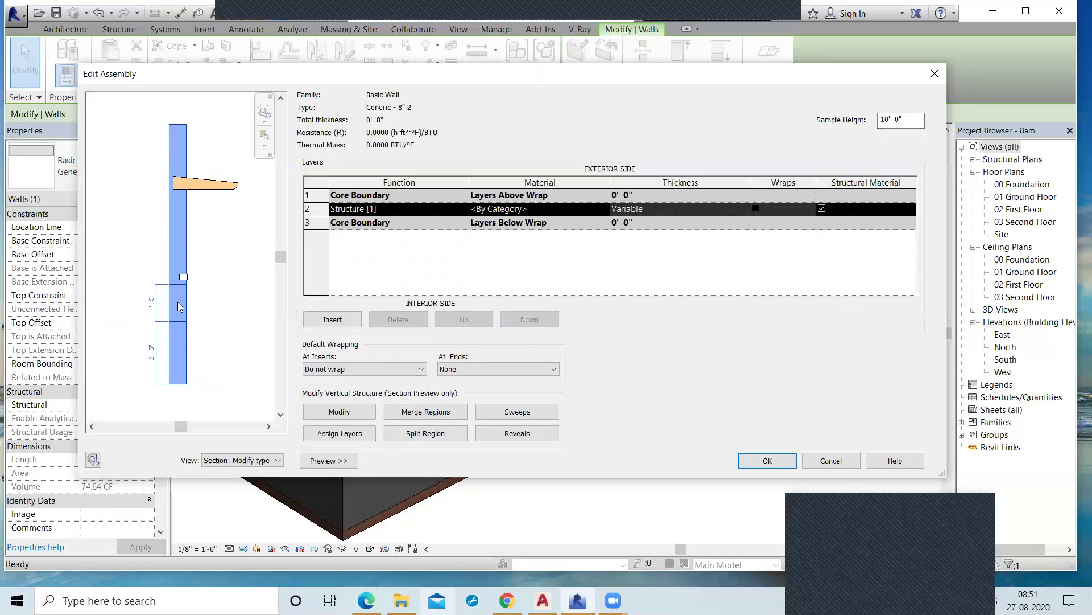
scroll(149, 315, up, 2)
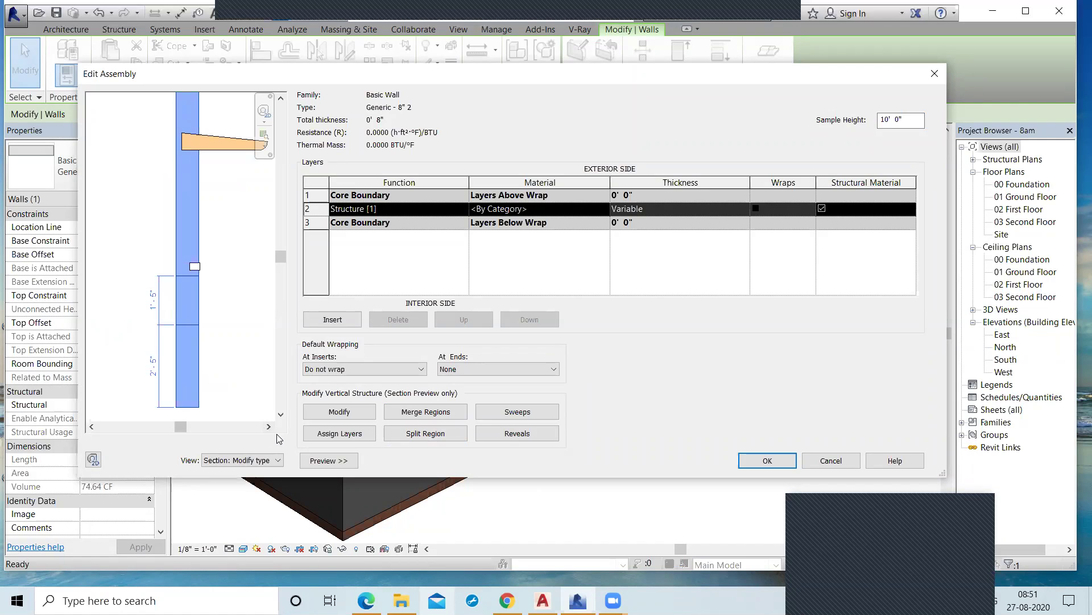
Step: Try to modify the structure's outer boundary in the section preview, opening the wall's thickness dimension for editing
click(320, 416)
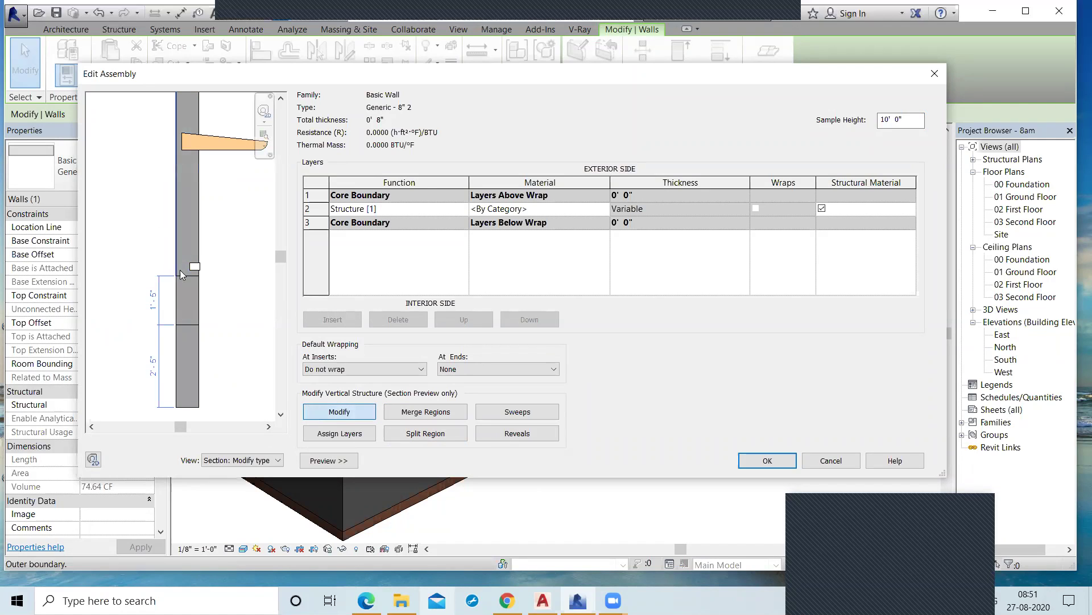
click(180, 306)
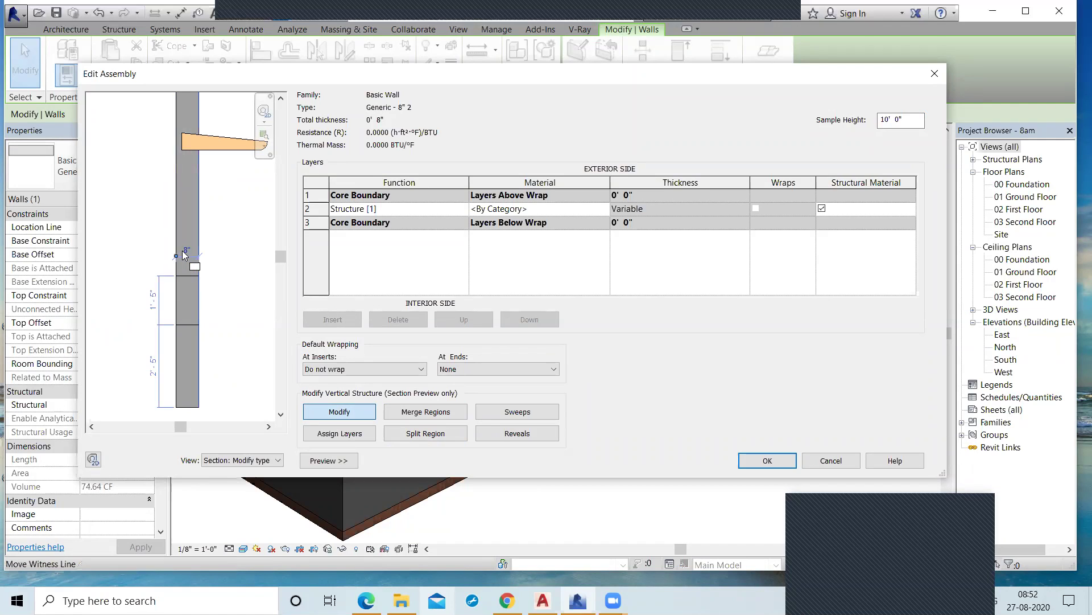
scroll(182, 250, up, 2)
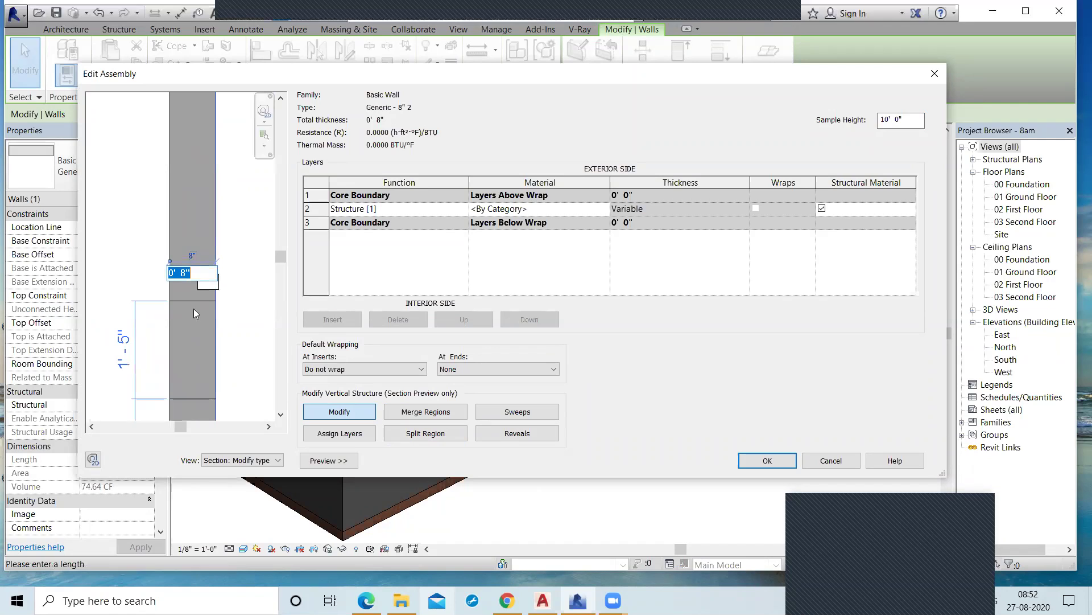
scroll(208, 358, down, 3)
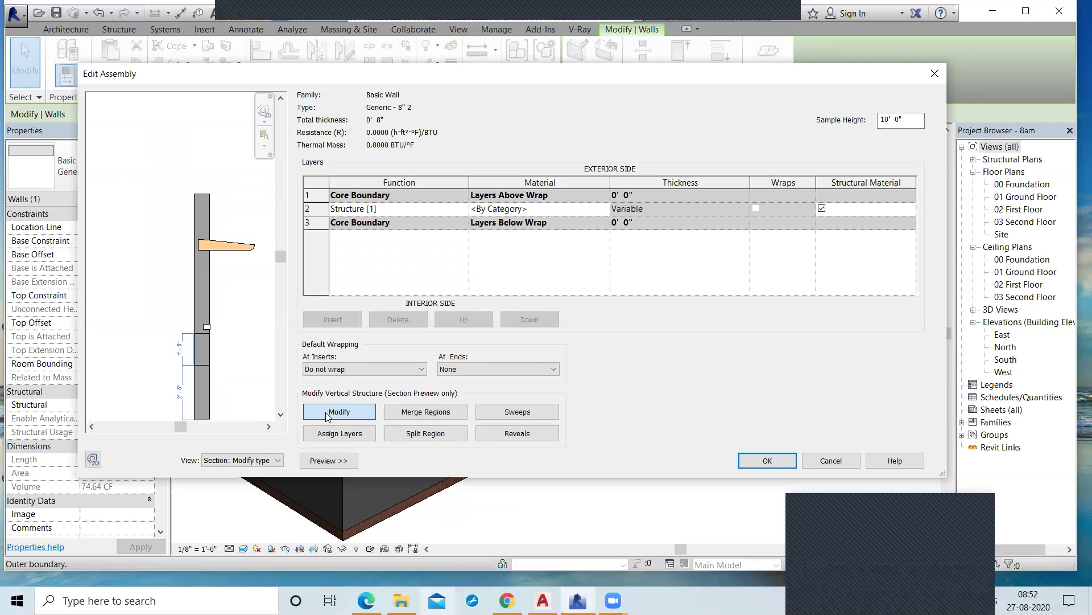
Step: Merge the structure's split regions back into one by removing both boundaries in the lower part of the wall
click(426, 412)
click(205, 364)
click(203, 333)
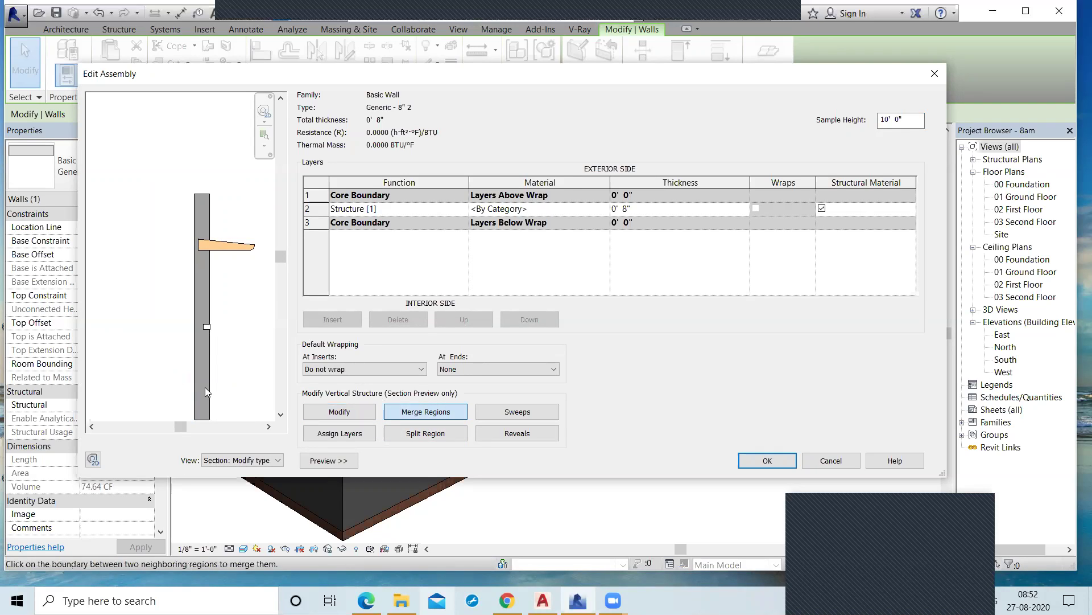
Step: Split the wall's structure about 2' above its base and a second time just below the reveal
click(427, 433)
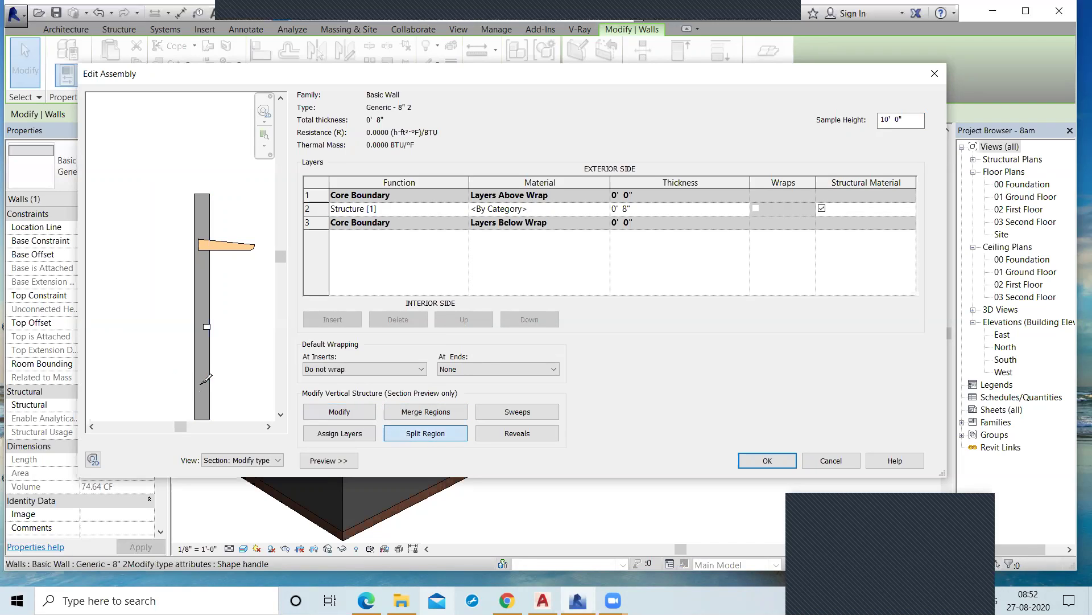
click(204, 376)
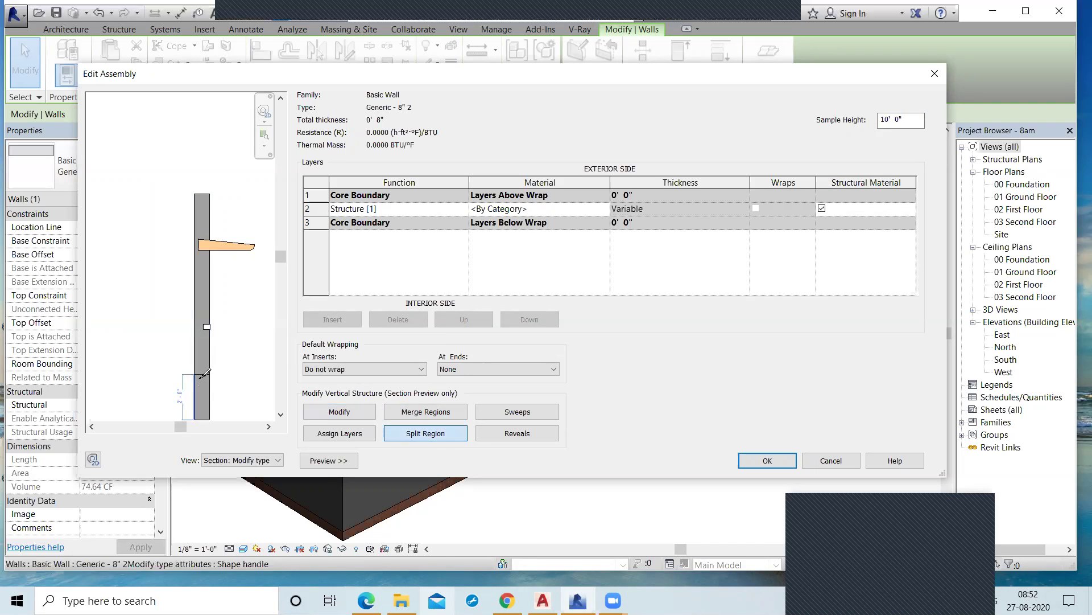
click(200, 340)
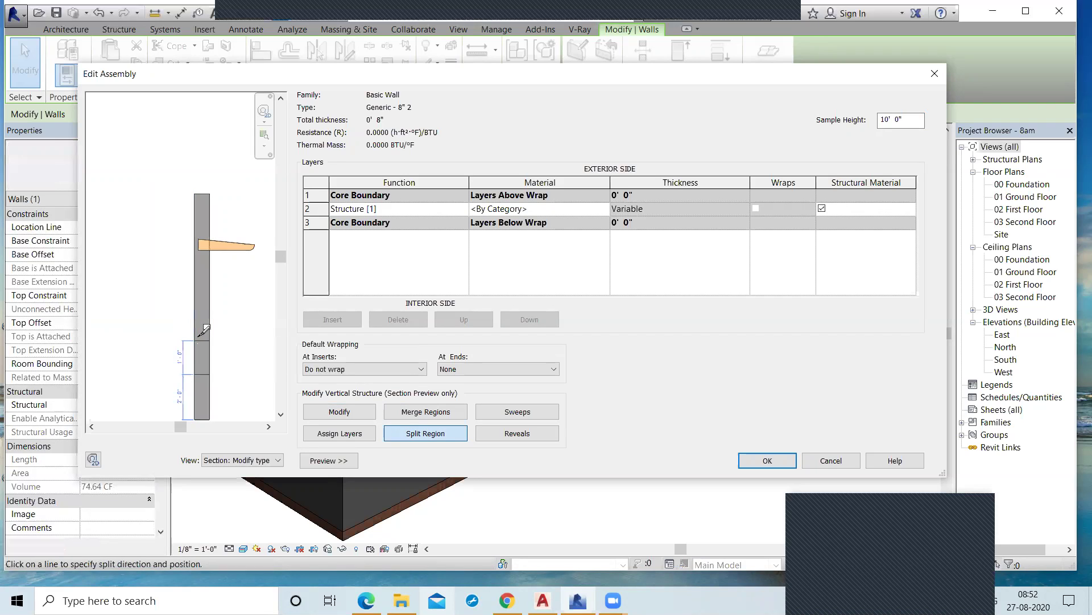